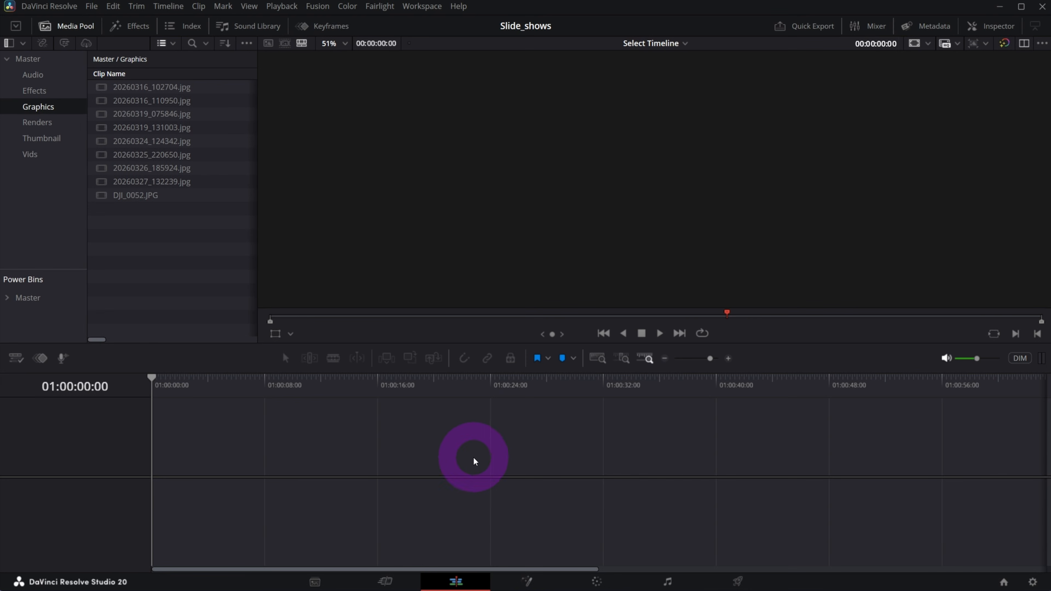
- Add a Fusion Composition effect to the empty timeline
left_click(154, 112)
left_click(154, 102)
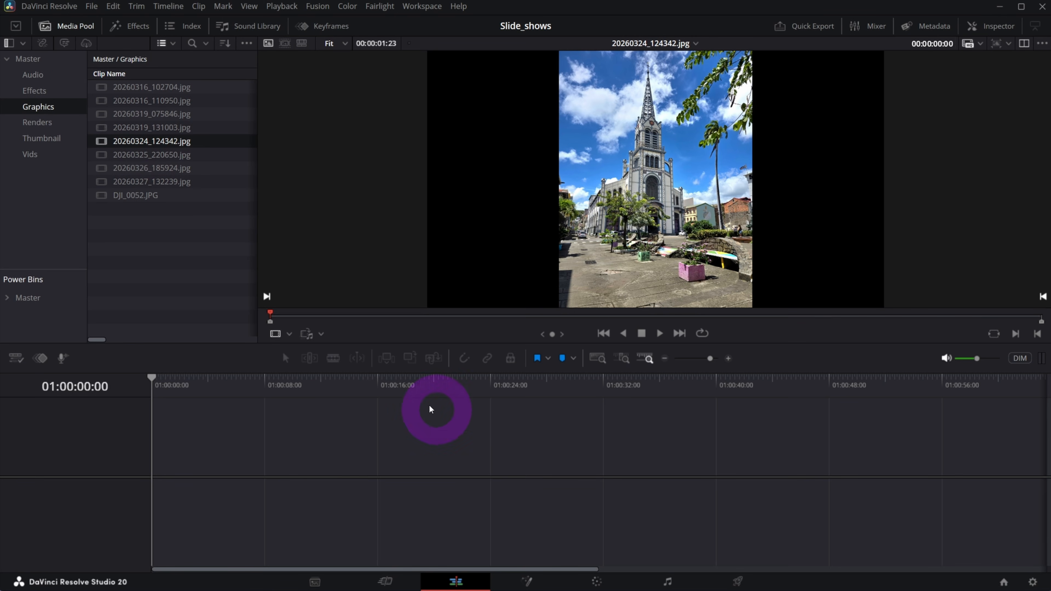
left_click(133, 27)
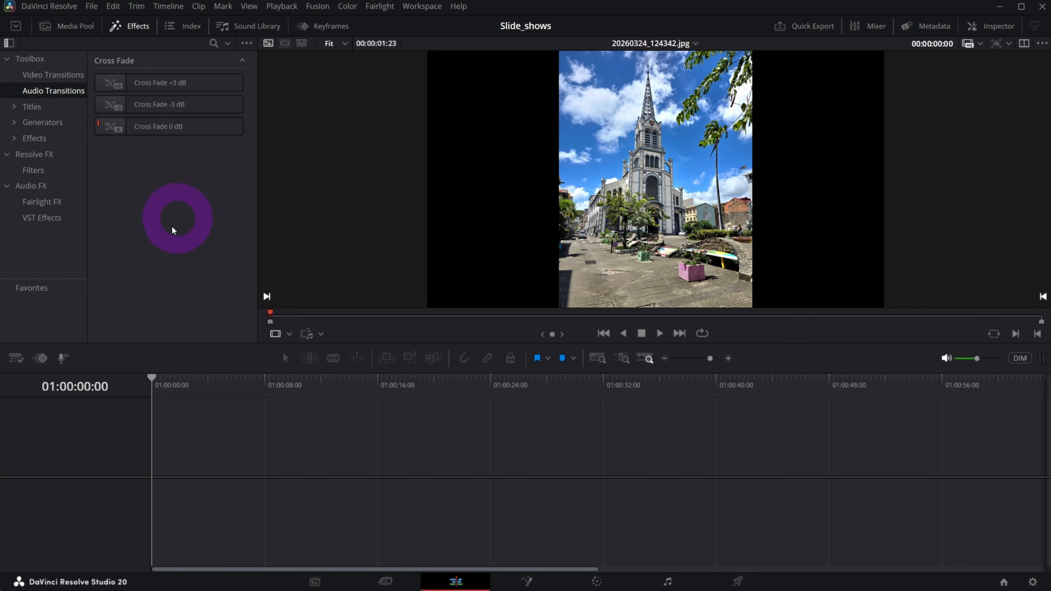
left_click(23, 138)
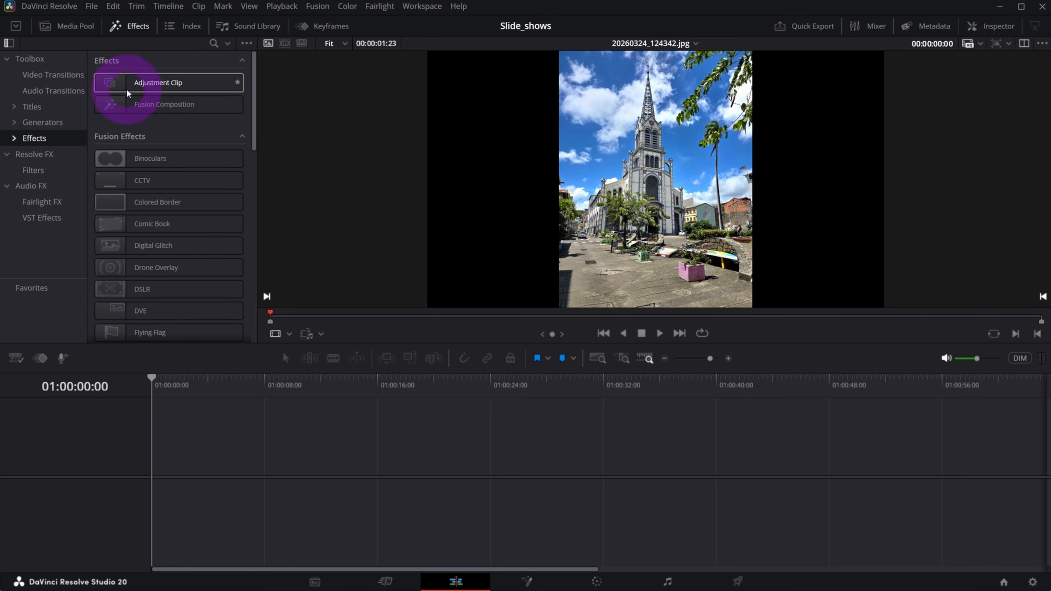
left_click_drag(125, 108, 321, 469)
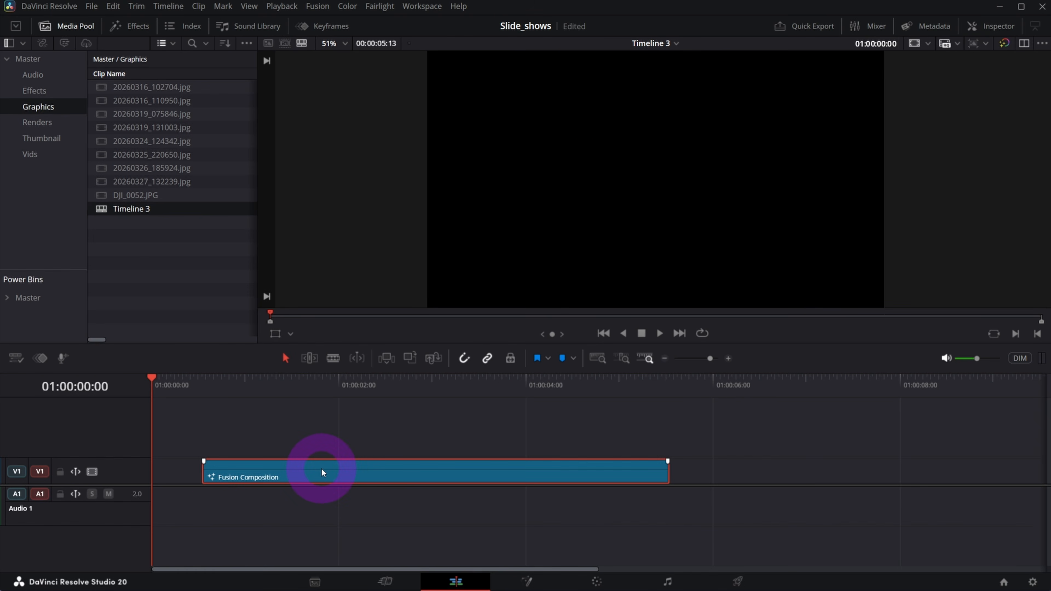
- Set the Fusion Composition clip's duration to two minutes and place it at the timeline start
right_click(321, 469)
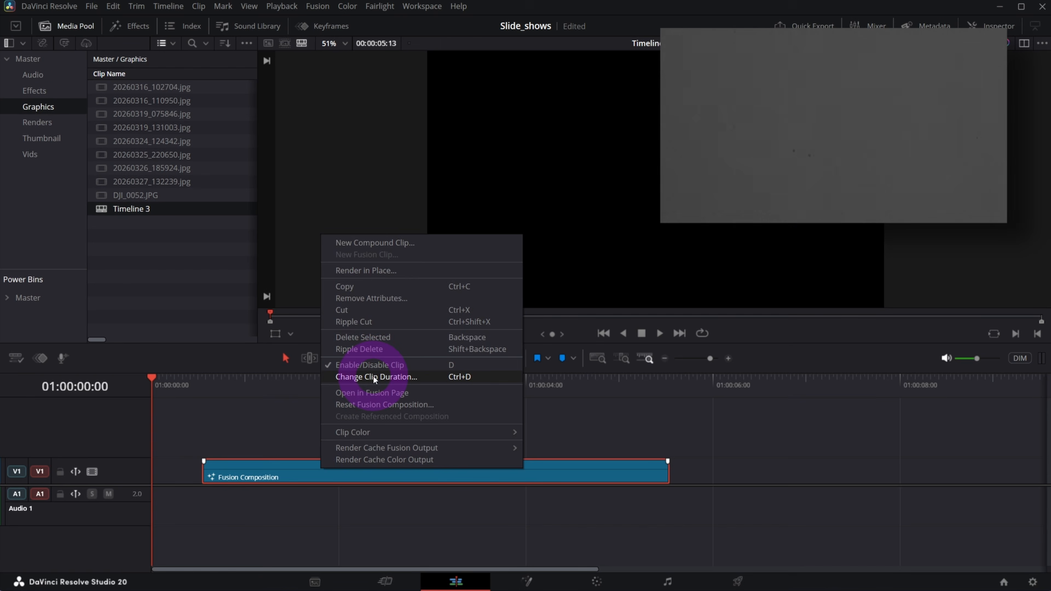
left_click(372, 377)
type("20000")
key("Return")
left_click(177, 408)
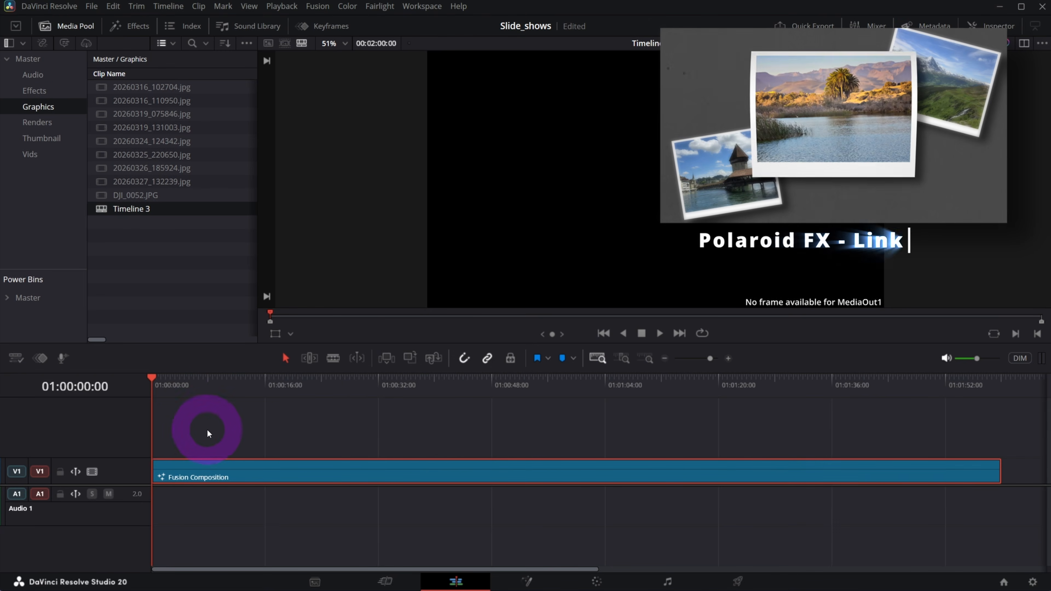
- Open the composition on the Fusion page and move the MediaOut1 node further right to free space in the graph
left_click(525, 579)
mouse_move(1006, 413)
left_mouse_down()
mouse_move(981, 403)
mouse_move(989, 415)
left_mouse_up()
key("v")
left_click(538, 480)
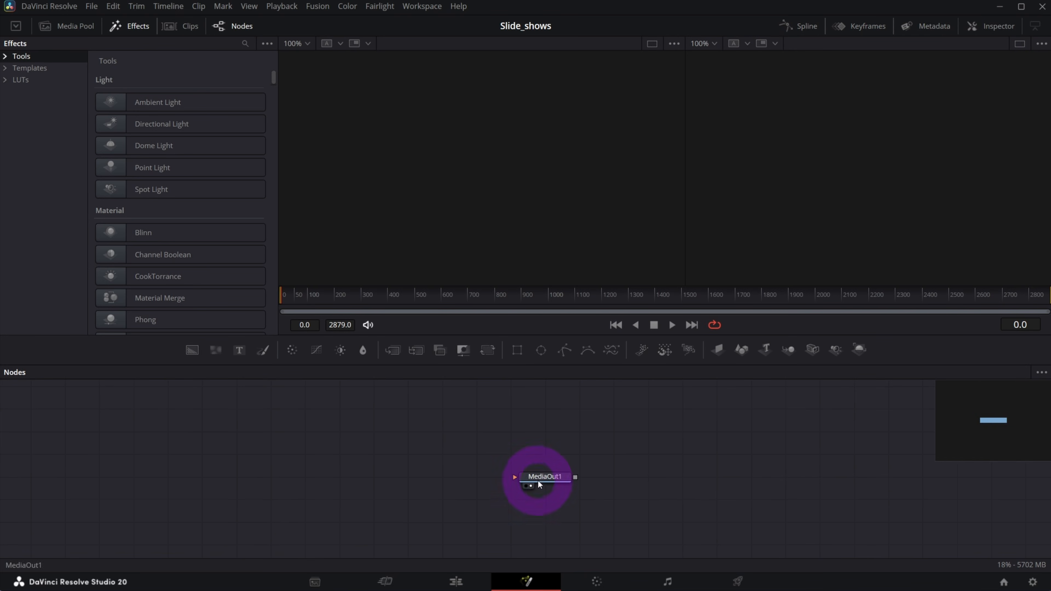
left_click(593, 489)
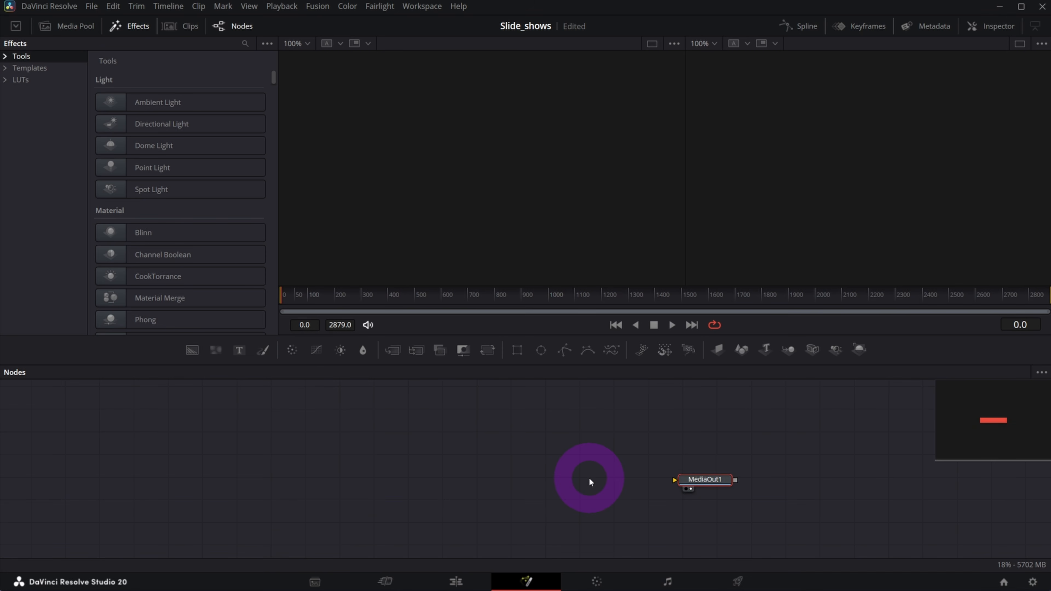
left_click_drag(719, 483, 740, 482)
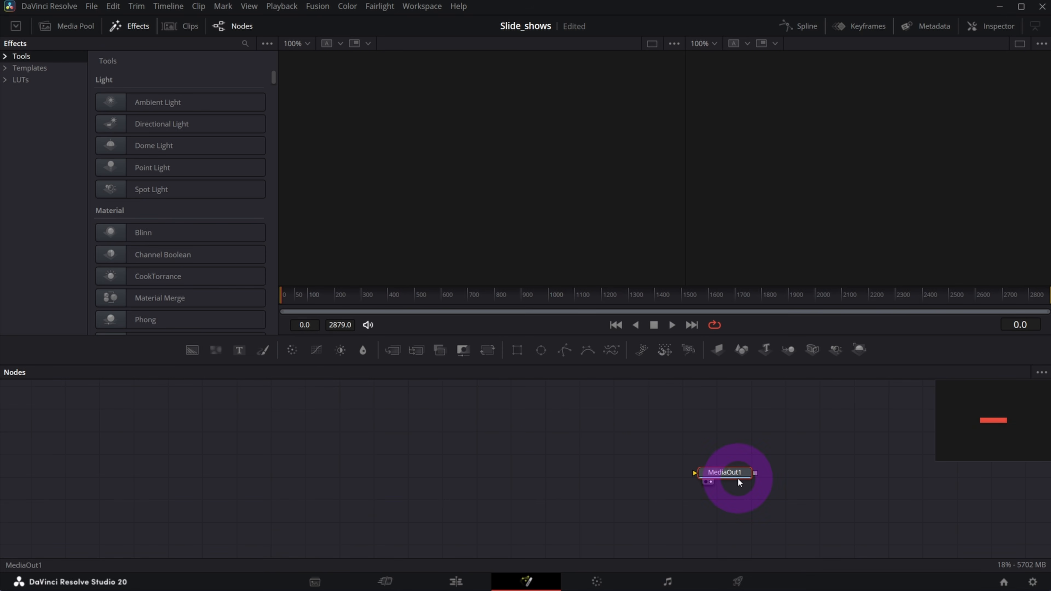
- Hide the effects library, add a Background node connected to MediaOut1, and show MediaOut1 in the viewer
left_click(168, 49)
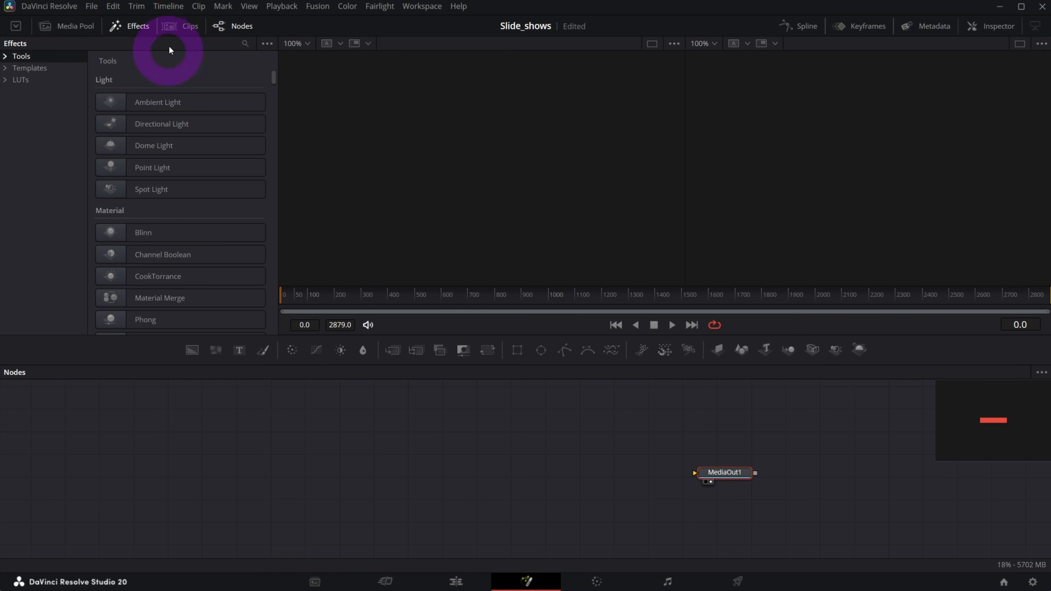
left_click(122, 29)
left_click(149, 177)
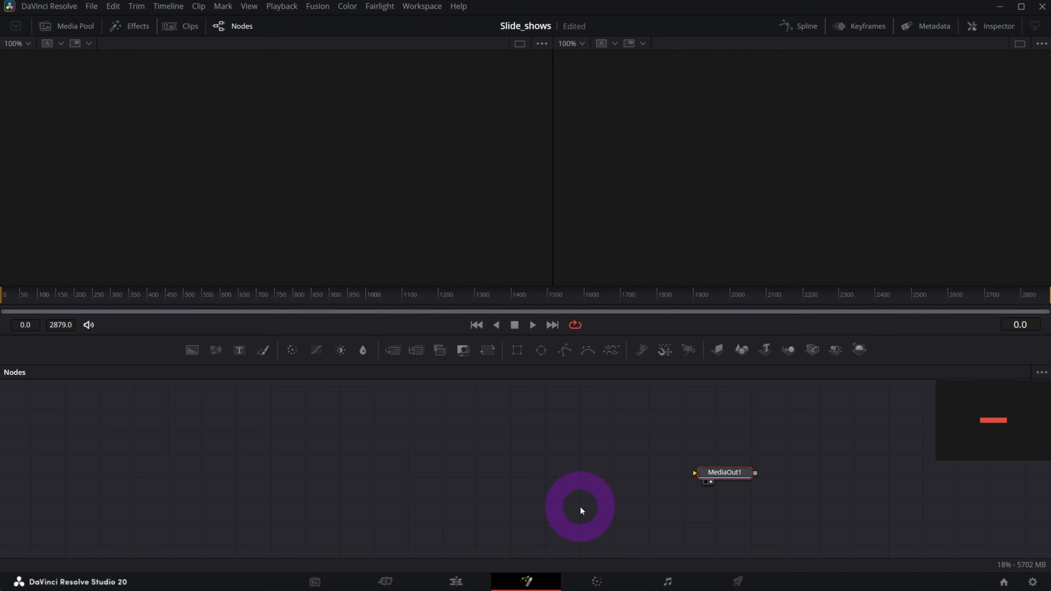
left_click_drag(192, 350, 694, 475)
left_click(720, 477)
left_click(301, 311)
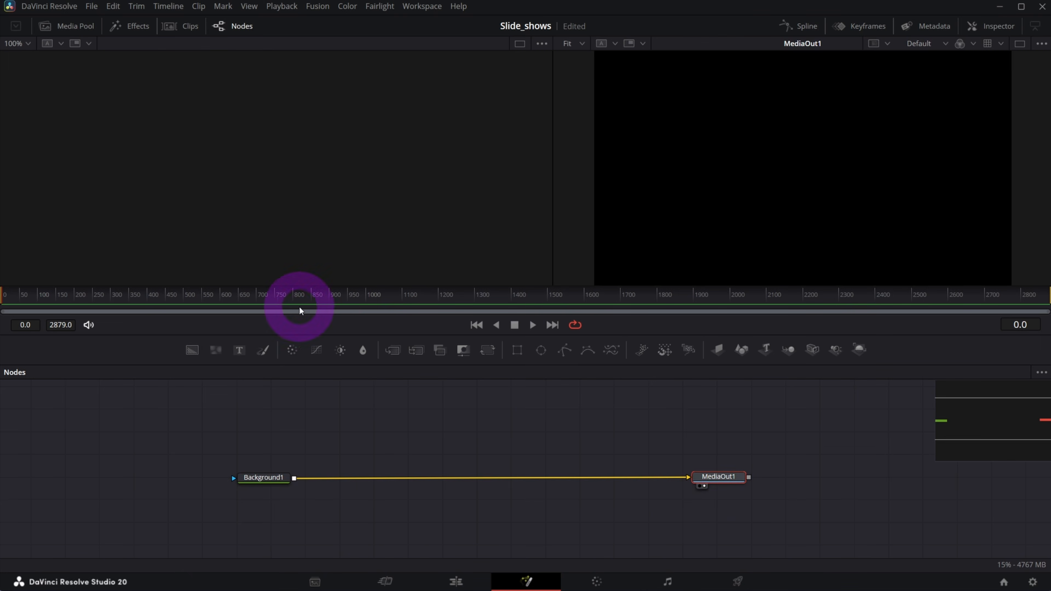
- Make the Background1 node fully transparent by setting its alpha to 0
left_click(1002, 26)
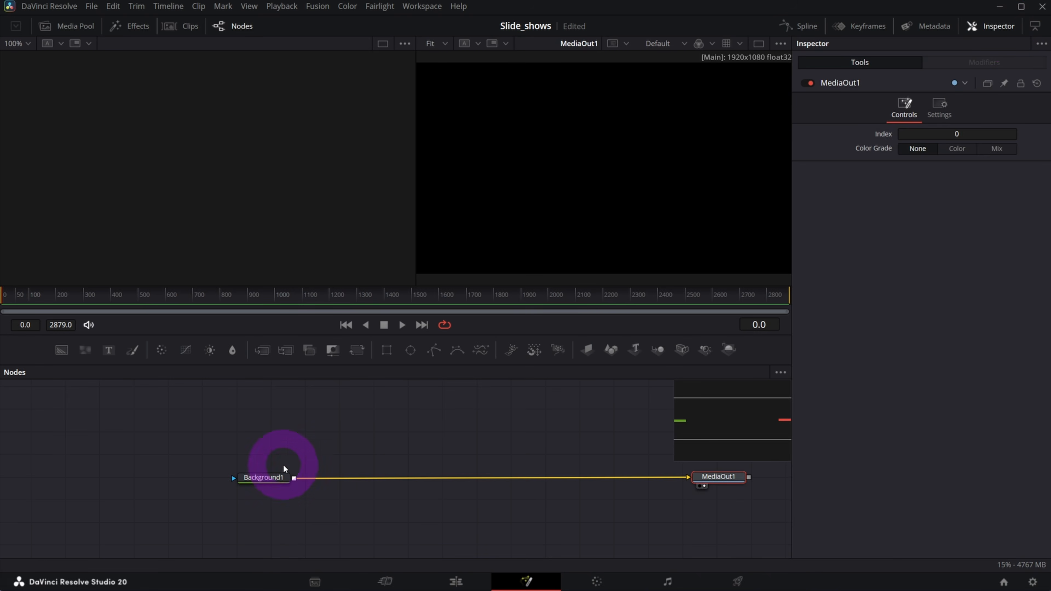
left_click(258, 479)
left_click_drag(973, 258, 864, 267)
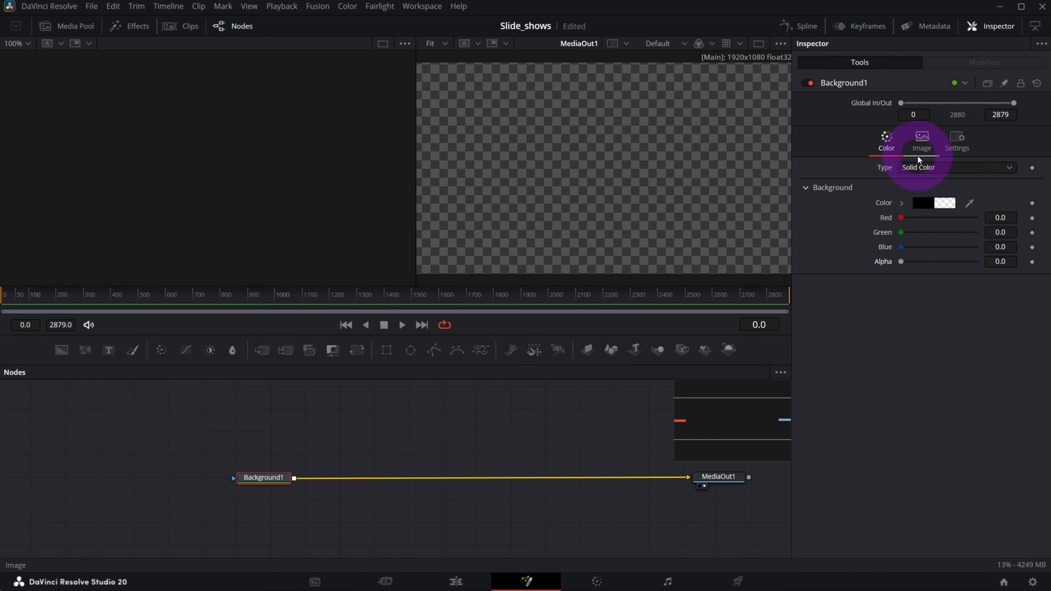
- Turn off Auto Resolution for Background1, double its width to 3840, and fit the canvas in the viewer
left_click(922, 142)
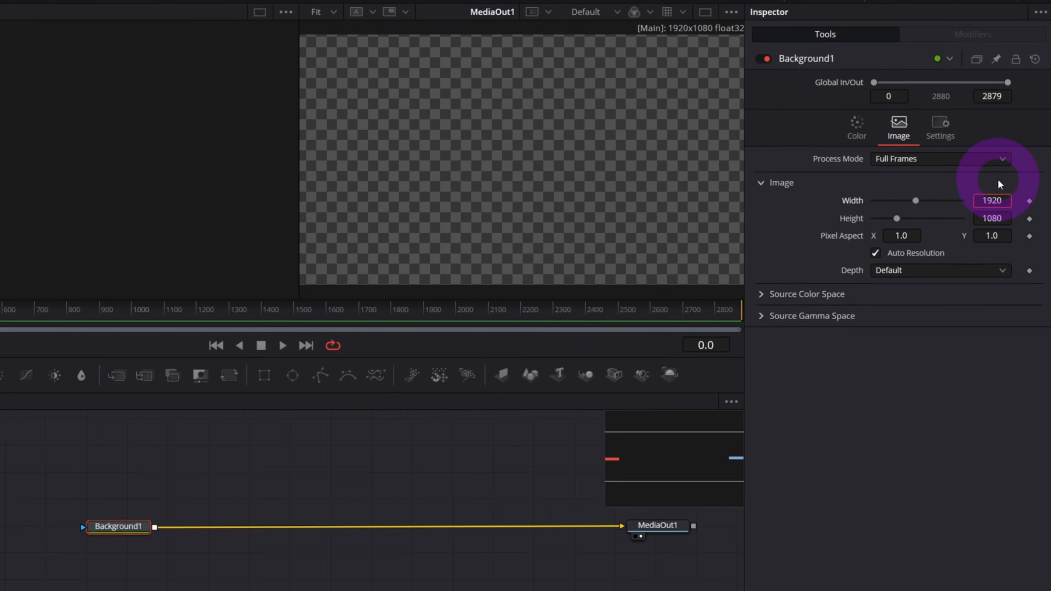
type("*")
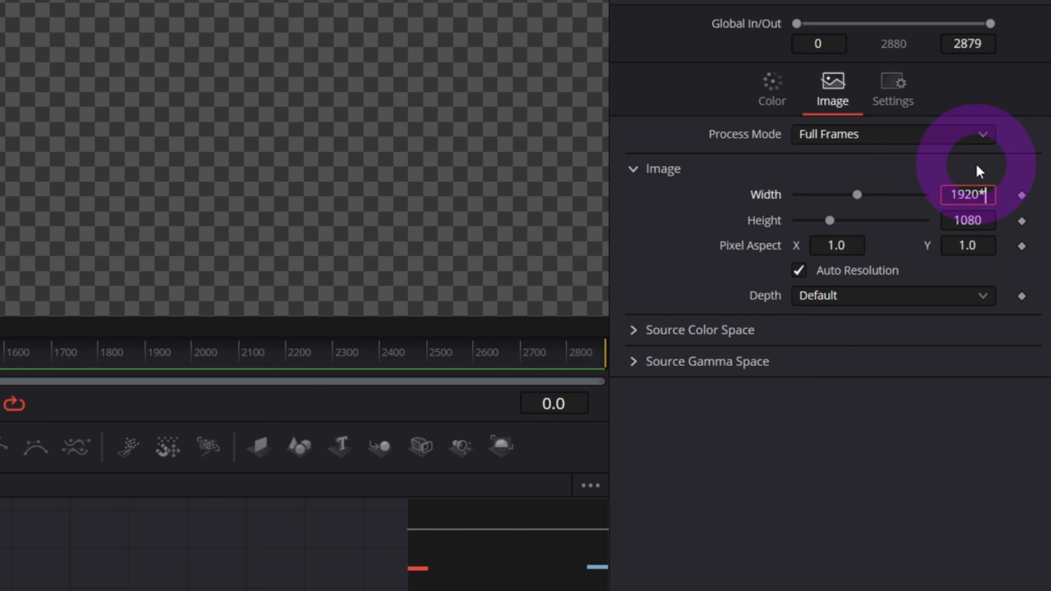
key("Tab")
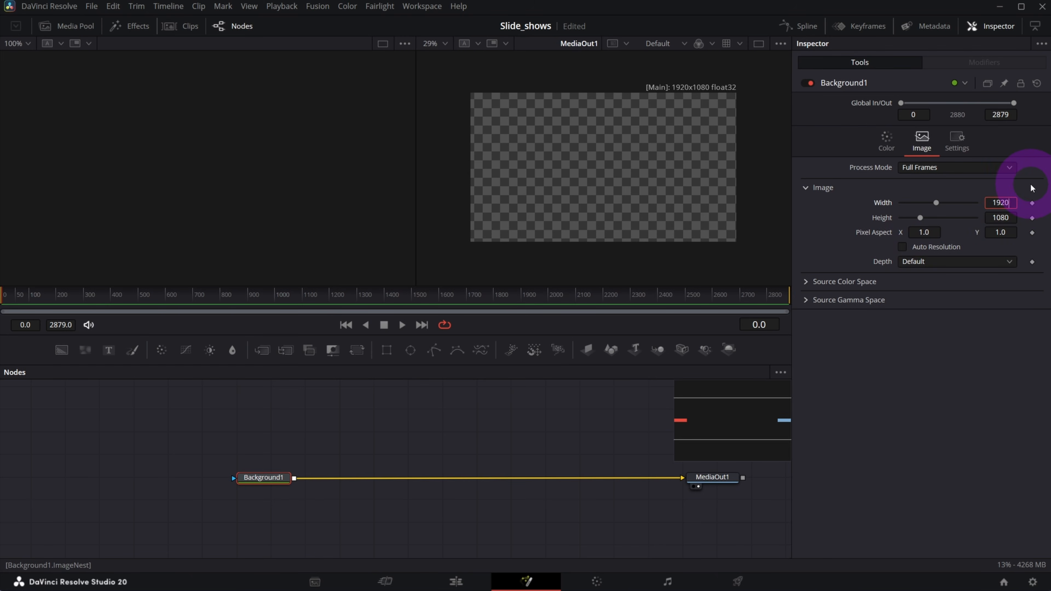
key("Tab")
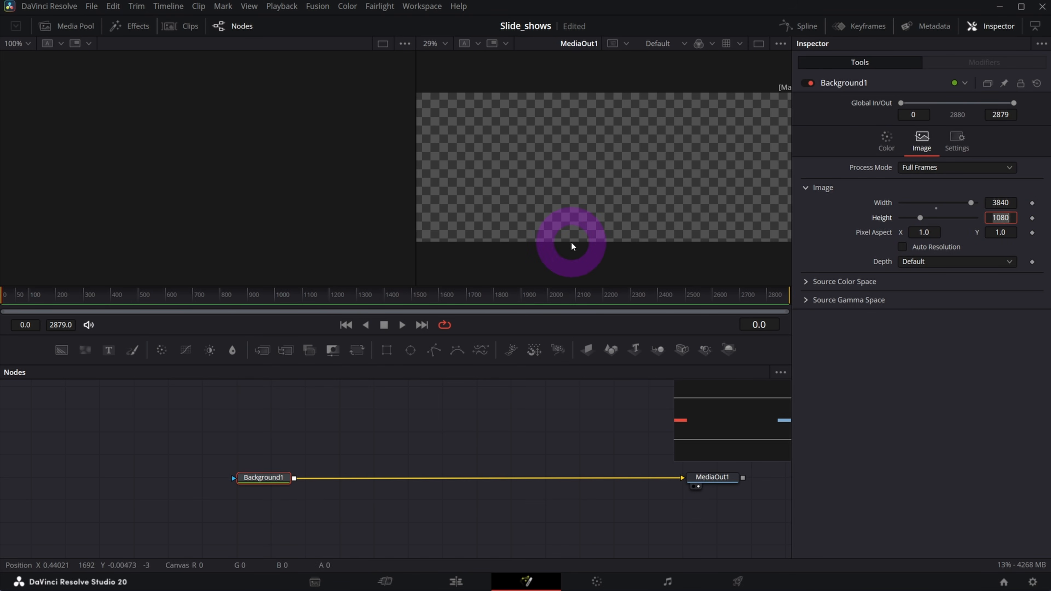
left_click(578, 212)
key("ctrl+f")
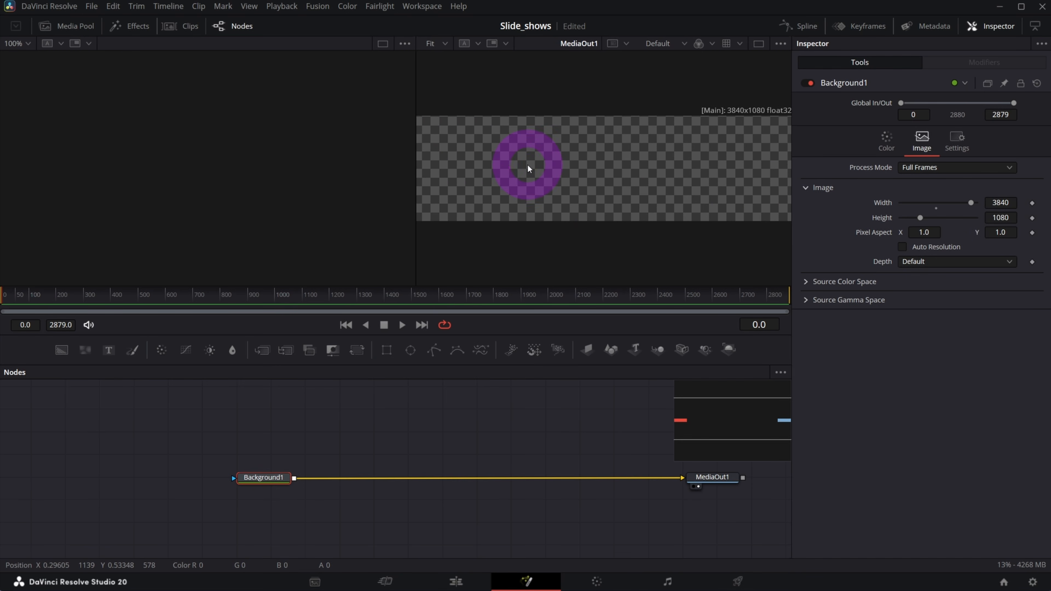
- Insert a MultiMerge node between Background1 and MediaOut1 and space the nodes apart
left_click_drag(746, 417, 730, 414)
left_click_drag(185, 512, 154, 511)
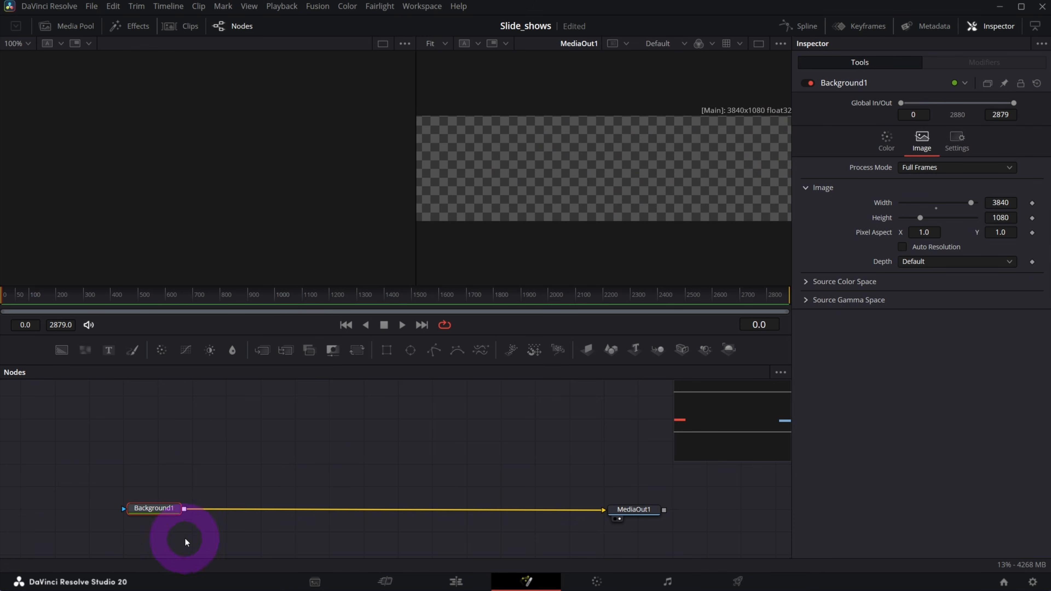
left_click(285, 350)
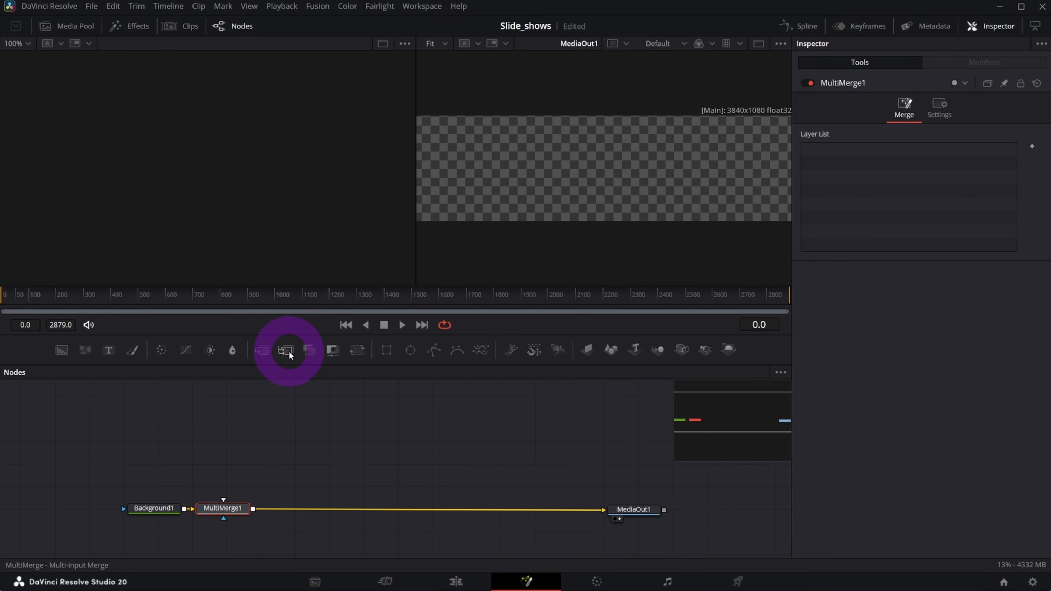
left_click_drag(234, 512, 267, 510)
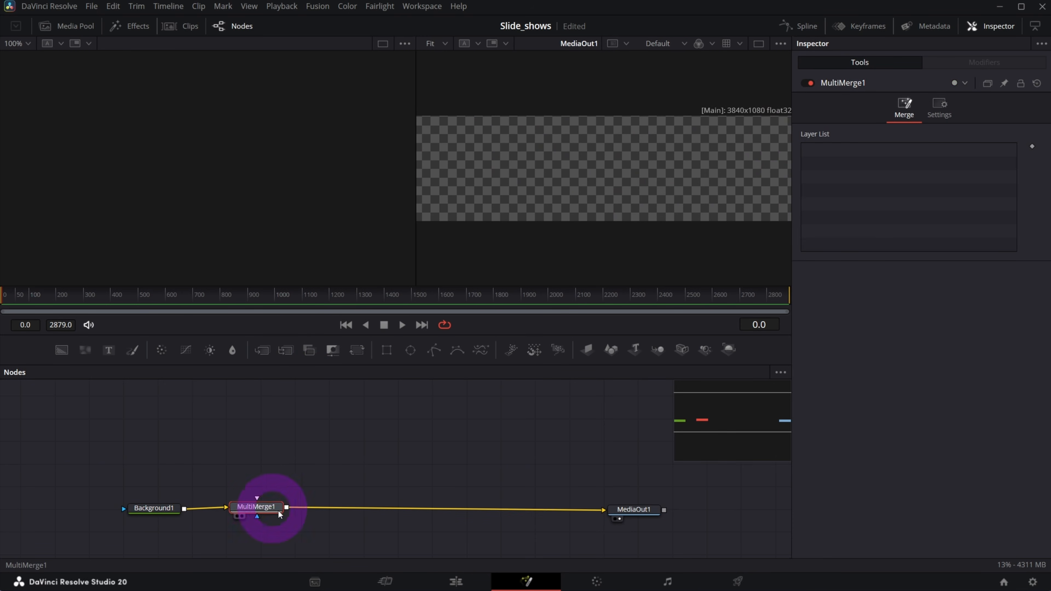
- Bring six photos from the Graphics bin into the node graph, lined up above the MultiMerge node, ending with DJI_0052.JPG
left_click(68, 25)
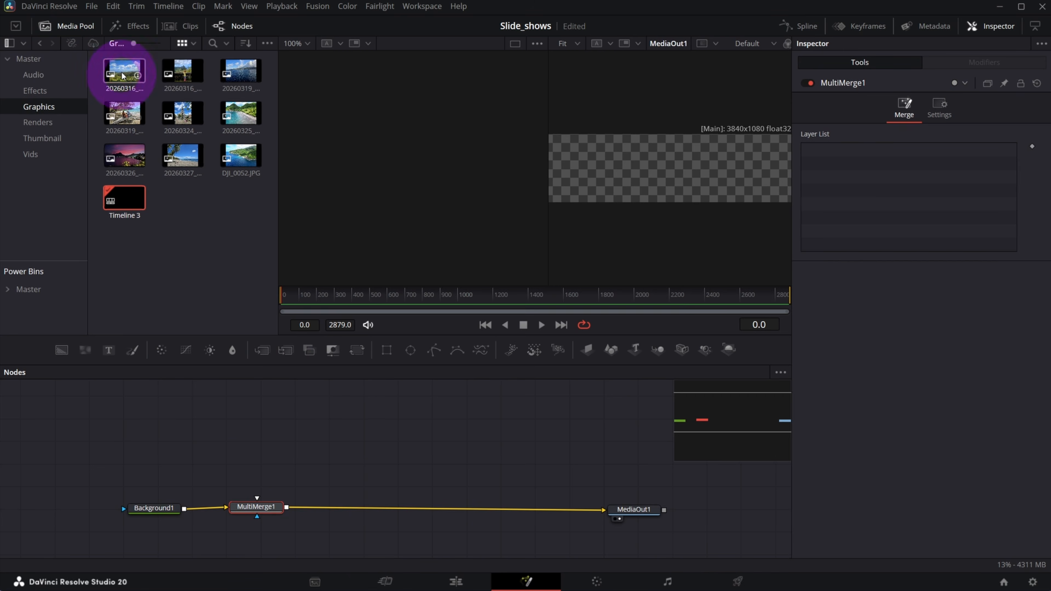
left_click_drag(125, 71, 204, 427)
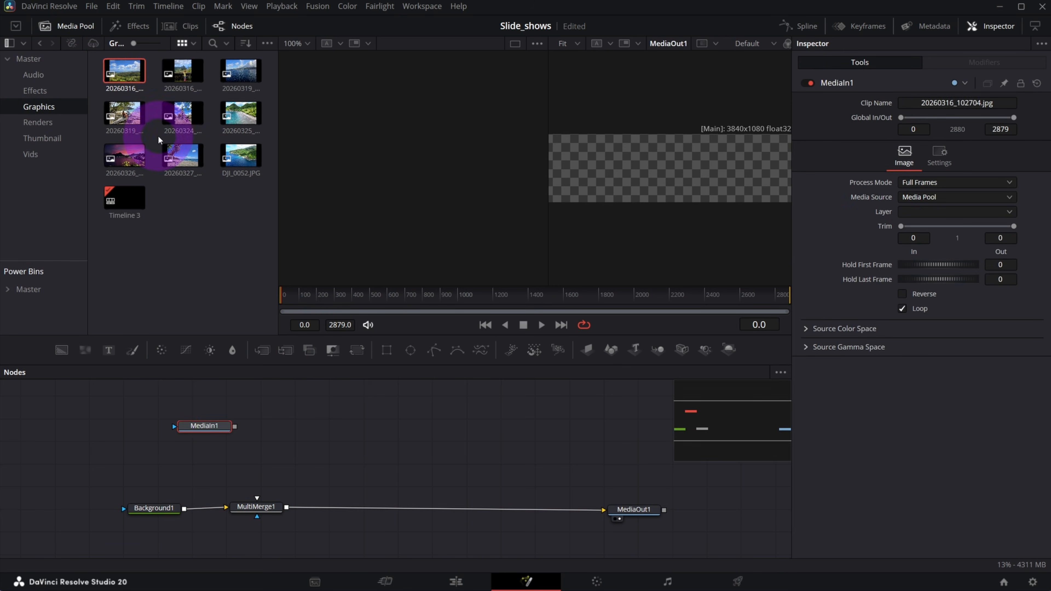
left_click_drag(183, 113, 290, 422)
left_click_drag(241, 112, 371, 421)
left_click_drag(125, 155, 115, 426)
left_click_drag(182, 155, 458, 423)
left_click_drag(241, 155, 547, 421)
- Connect all six photo nodes to MultiMerge1, starting with MediaIn4, and select the merge node
left_click_drag(735, 425, 738, 426)
left_click_drag(134, 423, 247, 507)
left_click_drag(223, 423, 246, 506)
left_click_drag(308, 419, 246, 506)
left_click_drag(390, 418, 248, 507)
left_click_drag(476, 420, 247, 508)
left_click_drag(566, 419, 248, 507)
left_click(247, 509)
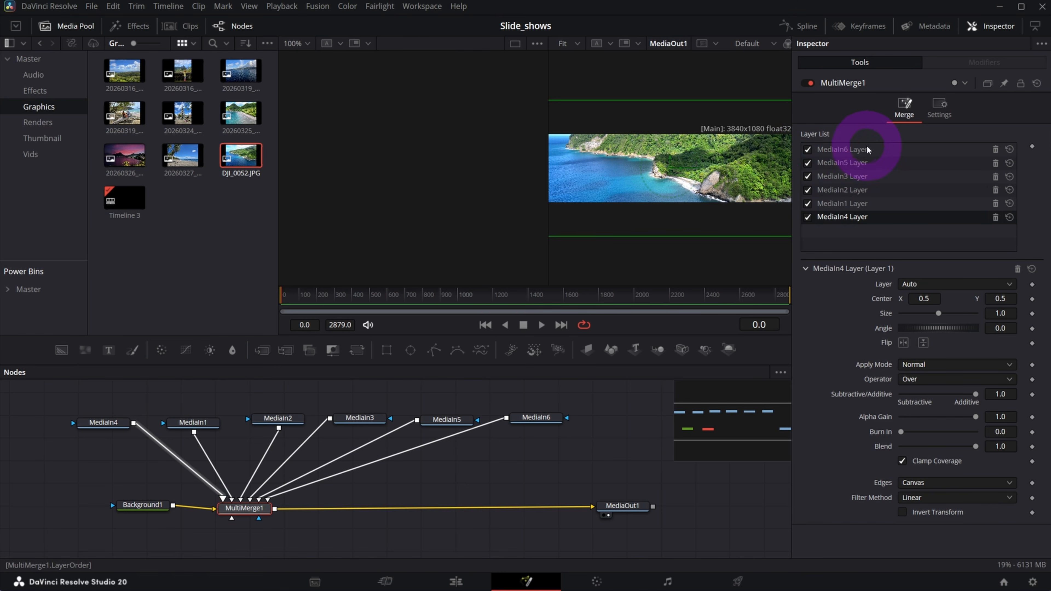
- Hide the media pool and reduce the MediaIn6 layer's size to 0.568
left_click(855, 154)
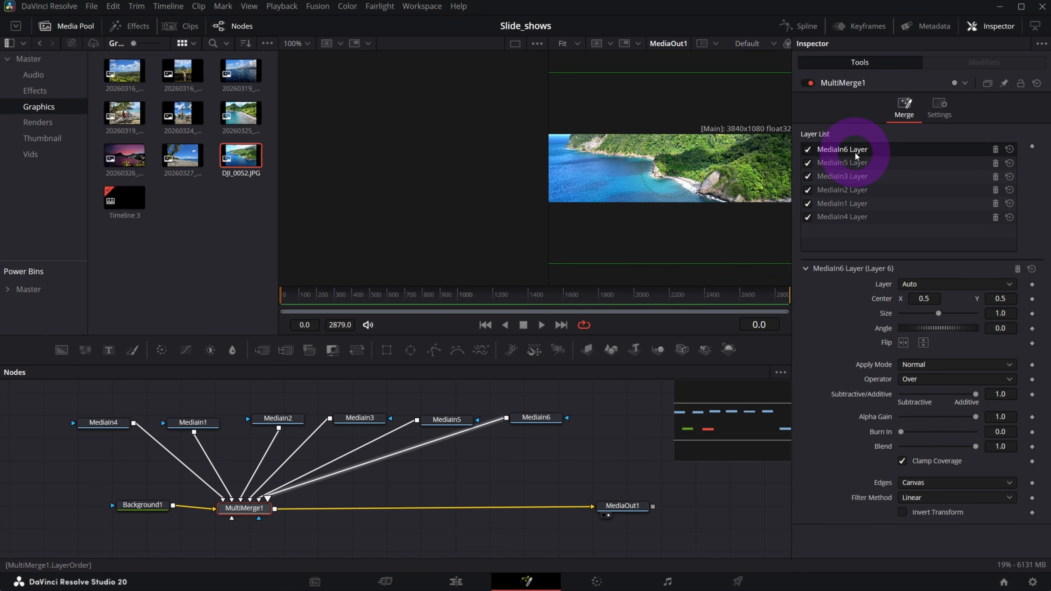
left_click(63, 25)
left_click_drag(1001, 314, 616, 313)
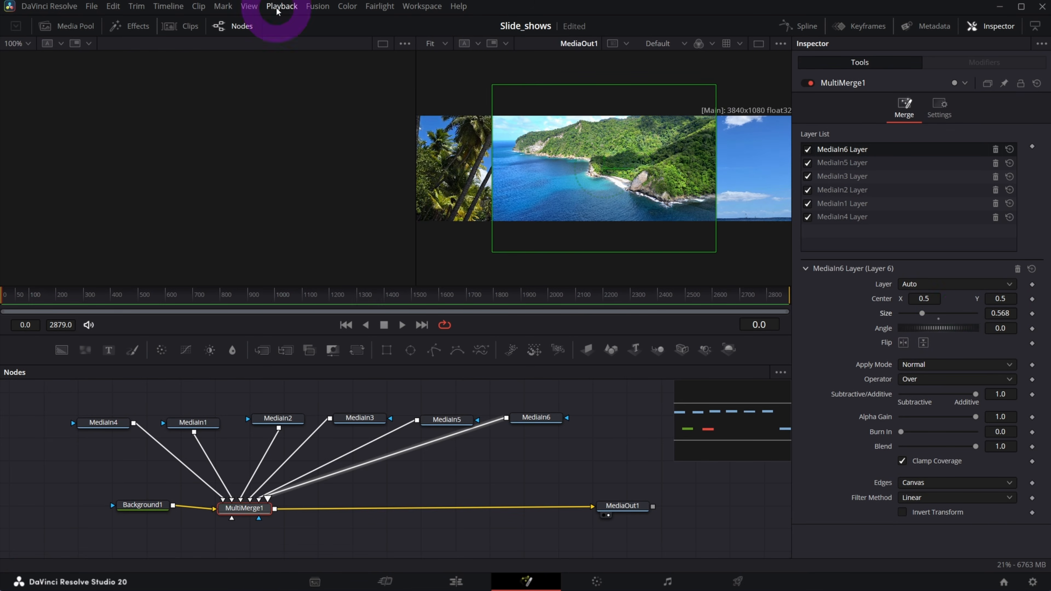
- Set the timeline playback resolution to Quarter and adjust the Fusion playback options for faster previews
left_click(277, 8)
mouse_move(364, 47)
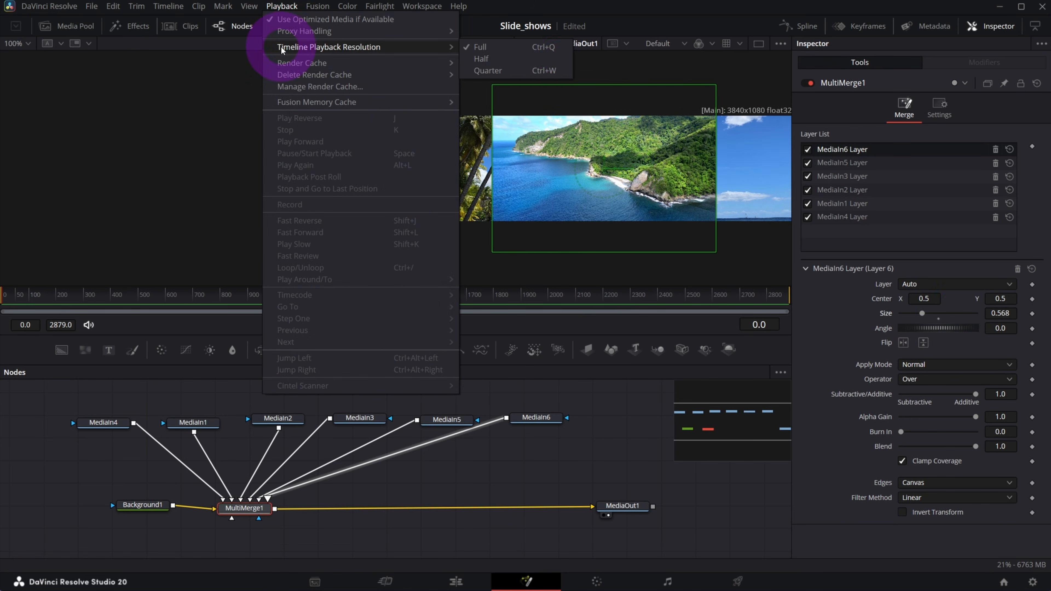
left_click(497, 68)
right_click(582, 321)
left_click(598, 325)
right_click(598, 327)
left_click(611, 332)
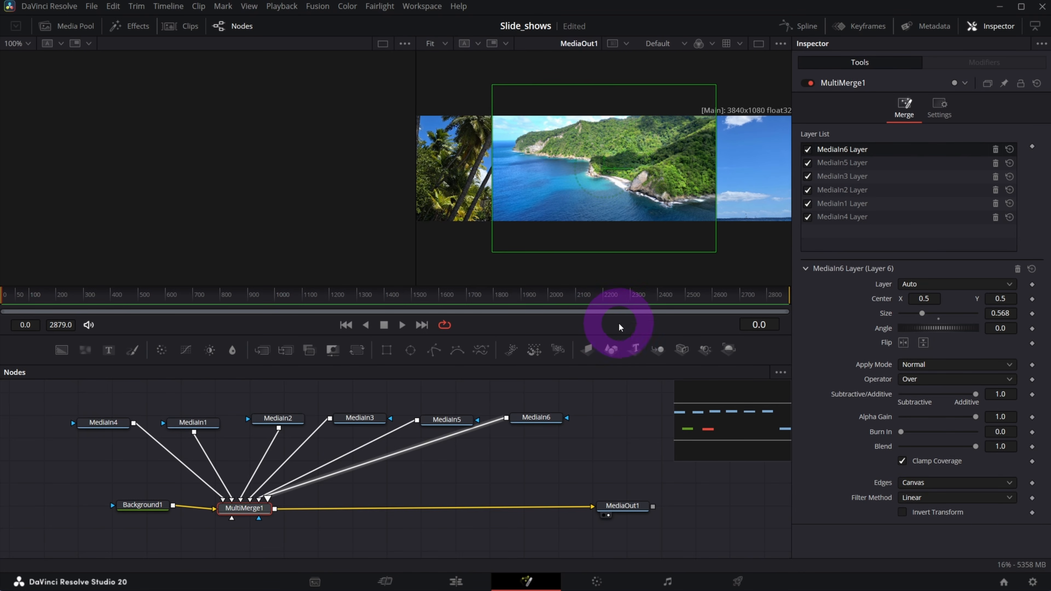
right_click(619, 324)
left_click(648, 346)
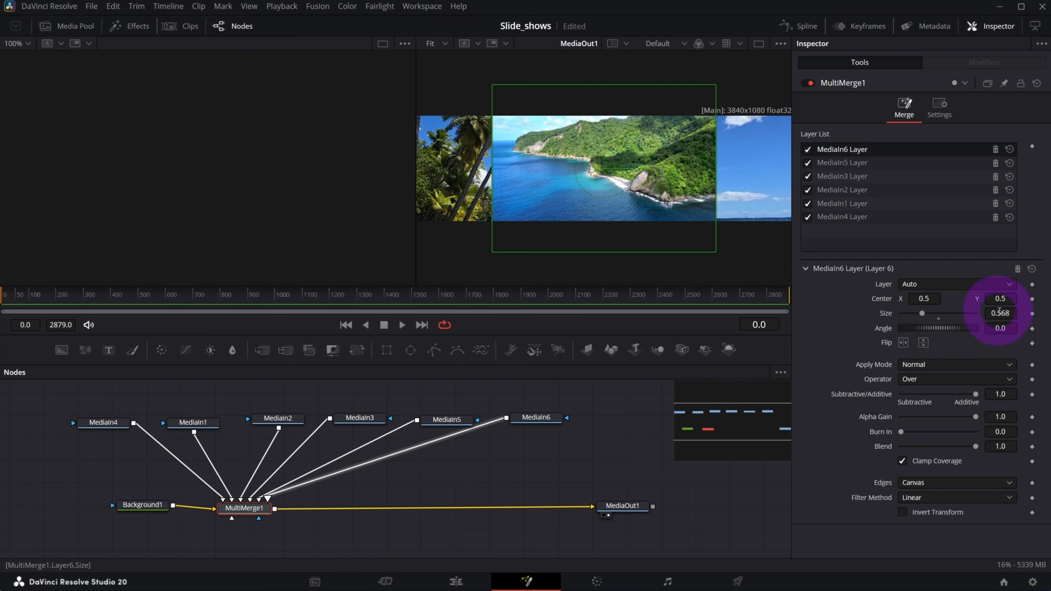
- Shrink the MediaIn6 layer further and place it near the canvas's upper-left corner
left_click_drag(999, 311, 508, 183)
left_click(991, 311)
left_click_drag(995, 310, 973, 315)
left_click_drag(479, 158, 470, 156)
- Scale the MediaIn5 layer to 0.16 and place it below and slightly right of the MediaIn6 photo
left_click(843, 164)
left_click_drag(998, 313, 531, 316)
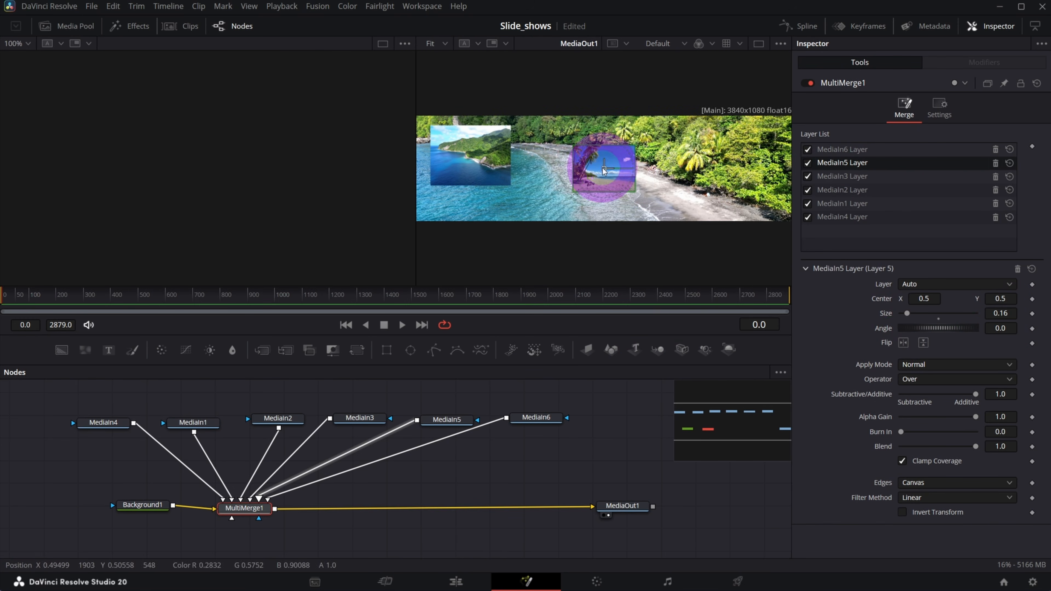
left_click_drag(604, 170, 508, 190)
- Scale down the MediaIn3, MediaIn2, MediaIn1 and MediaIn4 layers and spread their photos across the rest of the canvas
left_click(854, 178)
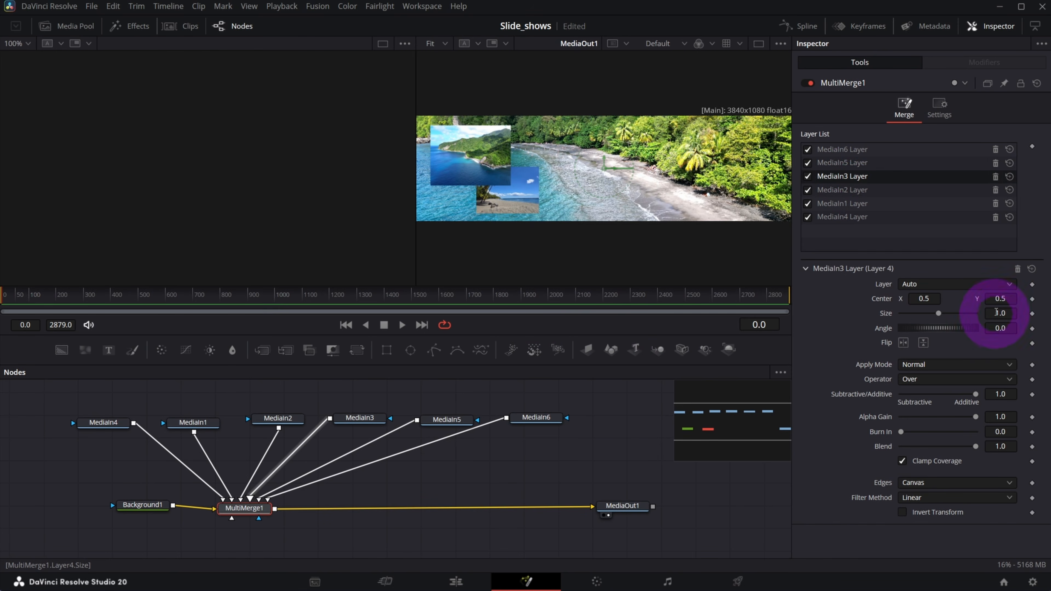
left_click_drag(1003, 316, 775, 317)
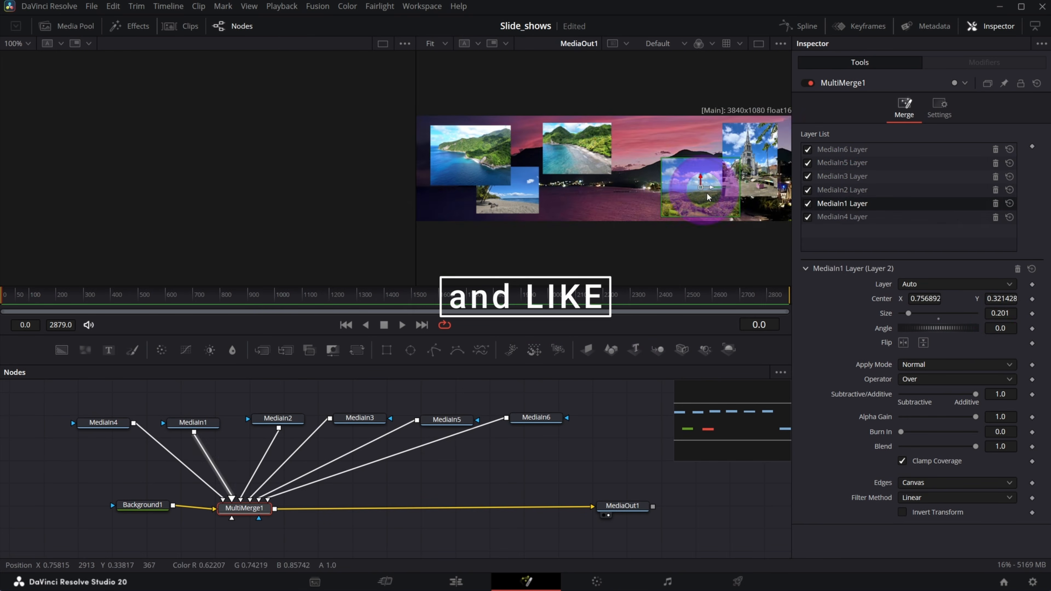
left_click(964, 217)
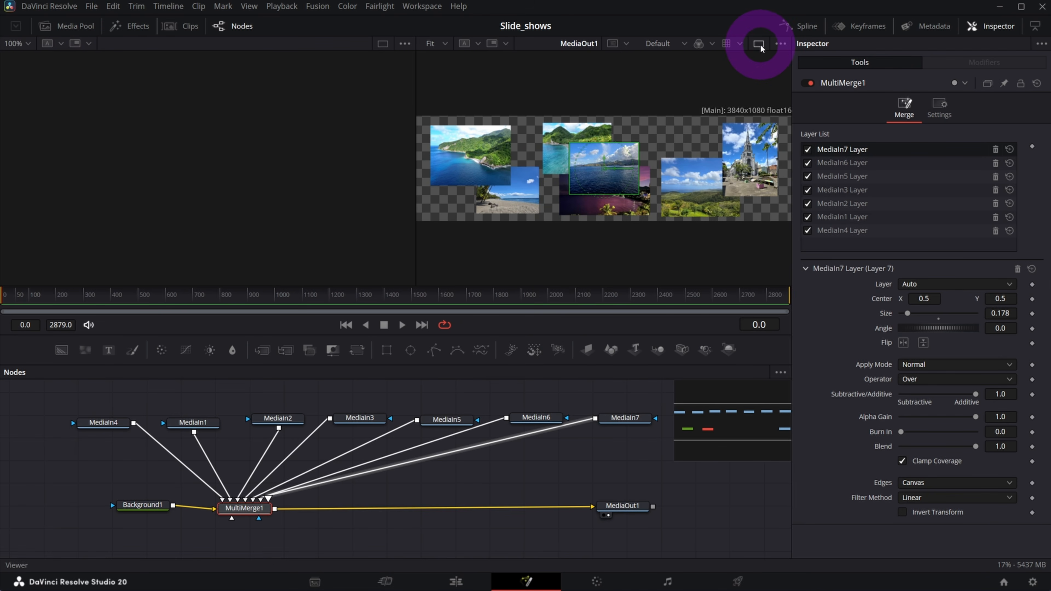
- Switch to a single viewer, scale the MediaIn7 layer to 0.129 and move its center to about X 0.65, Y 0.76
left_click(759, 44)
left_click_drag(1003, 314, 967, 305)
left_click(397, 174)
left_click_drag(396, 172, 514, 103)
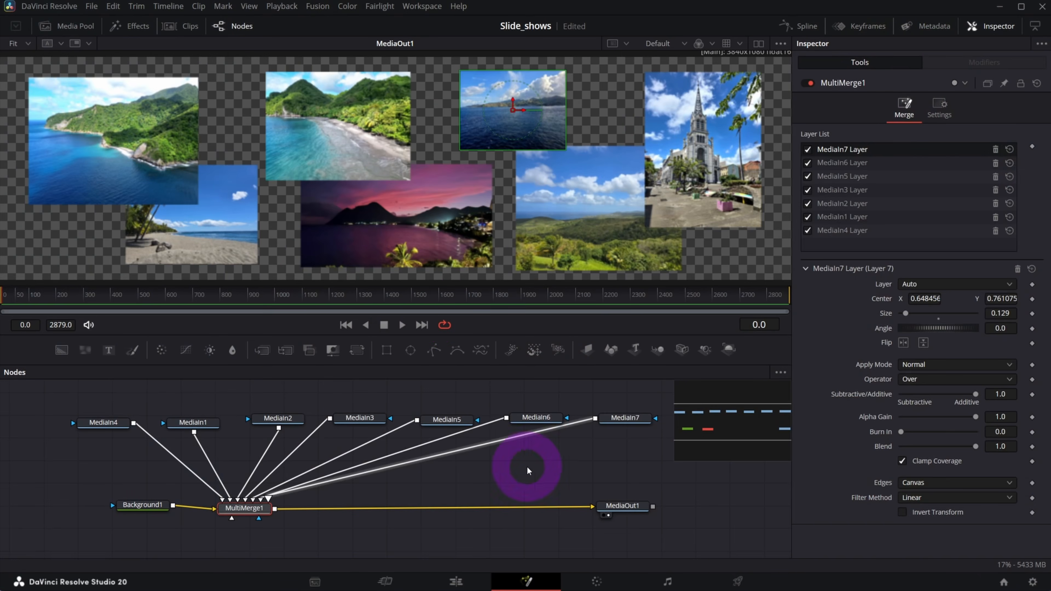
- Move the Background1, MultiMerge1 and MediaOut1 nodes closer to the image nodes and disconnect MultiMerge1 from MediaOut1
left_click(629, 506)
left_click(206, 246)
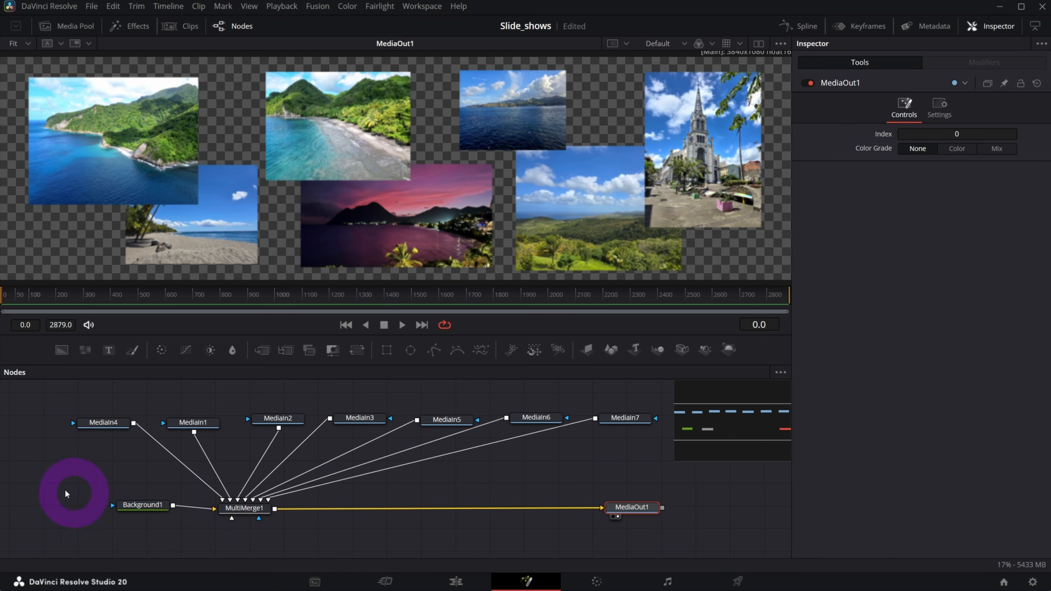
left_click_drag(631, 531, 115, 492)
left_click_drag(231, 507, 230, 477)
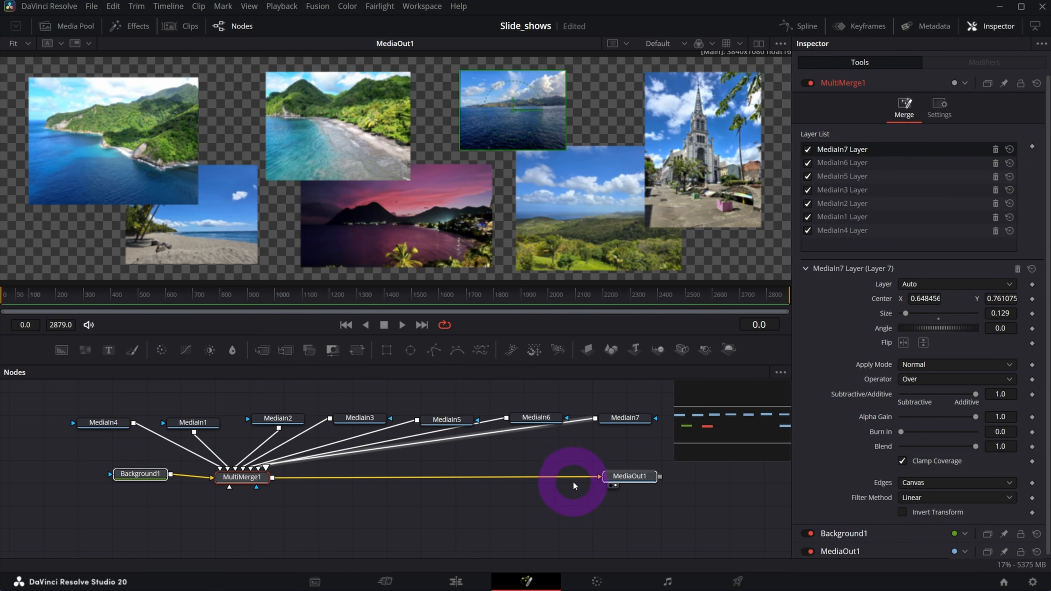
left_click_drag(581, 477, 582, 482)
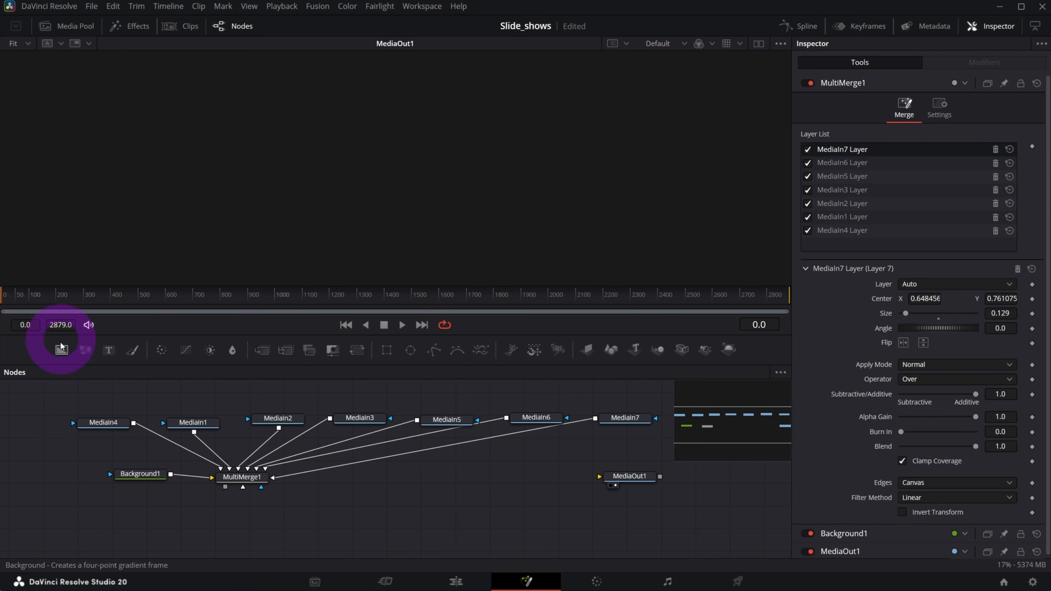
- Add a second Background node below Background1, keep it at 1920 × 1080, make it transparent and connect it to MediaOut1
left_click_drag(61, 352, 169, 526)
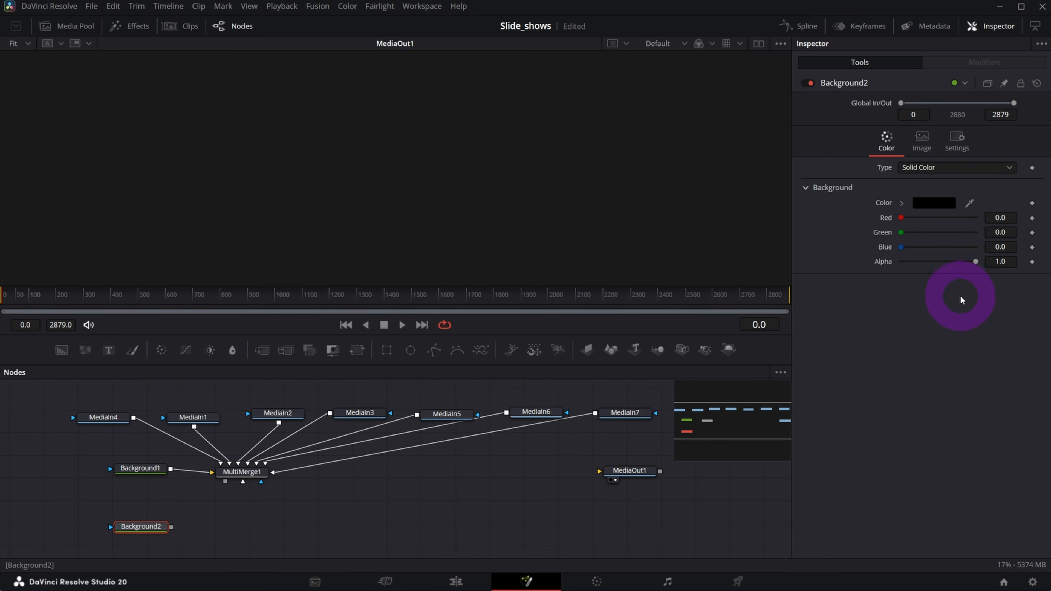
left_click(922, 140)
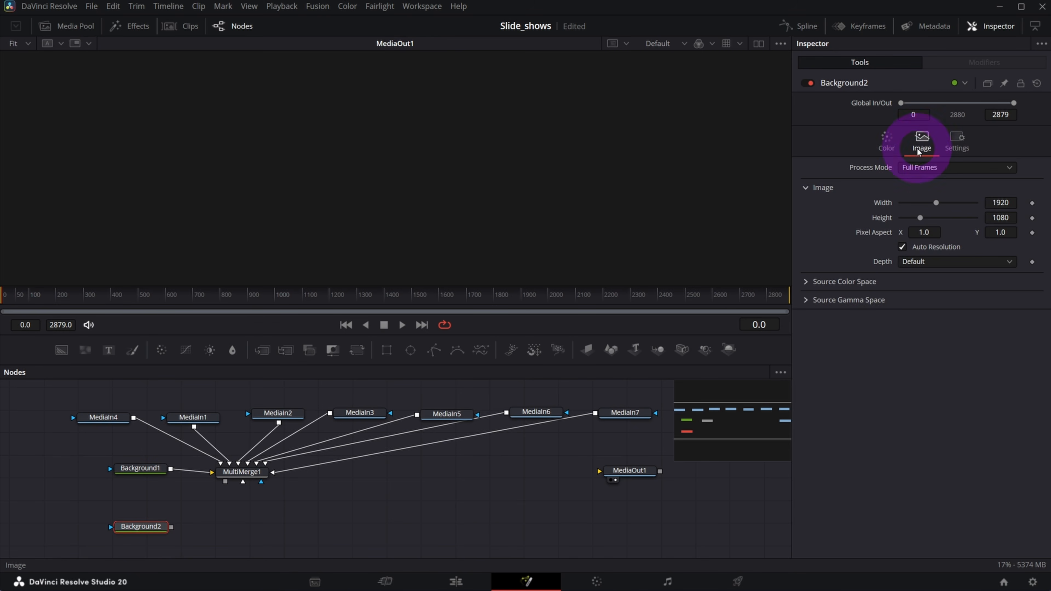
left_click(886, 137)
left_click_drag(167, 532, 628, 515)
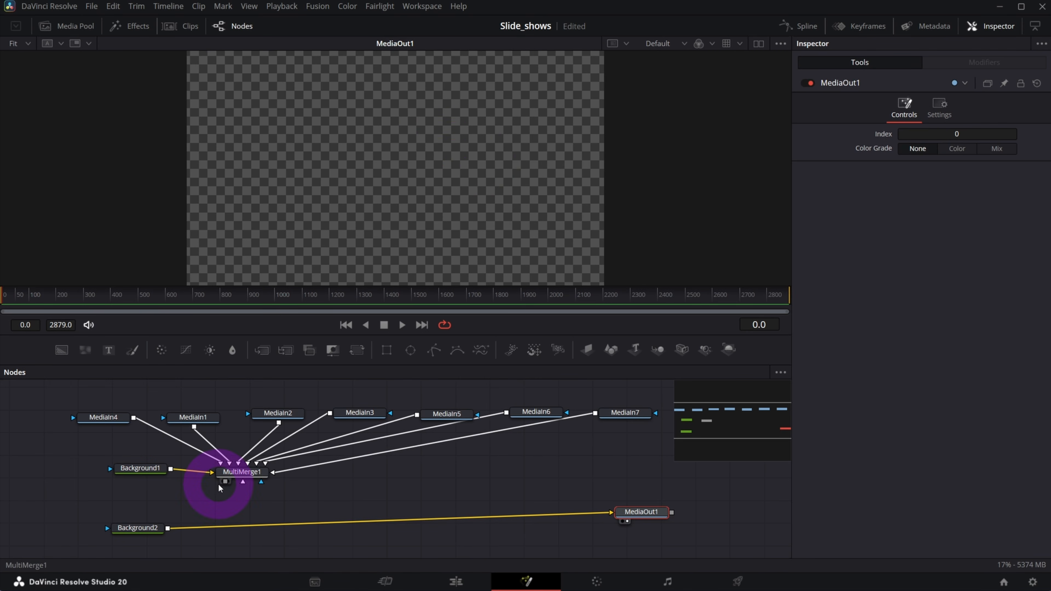
- Merge the MultiMerge1 output over the second background so the photos feed into MediaOut1
left_click(234, 480)
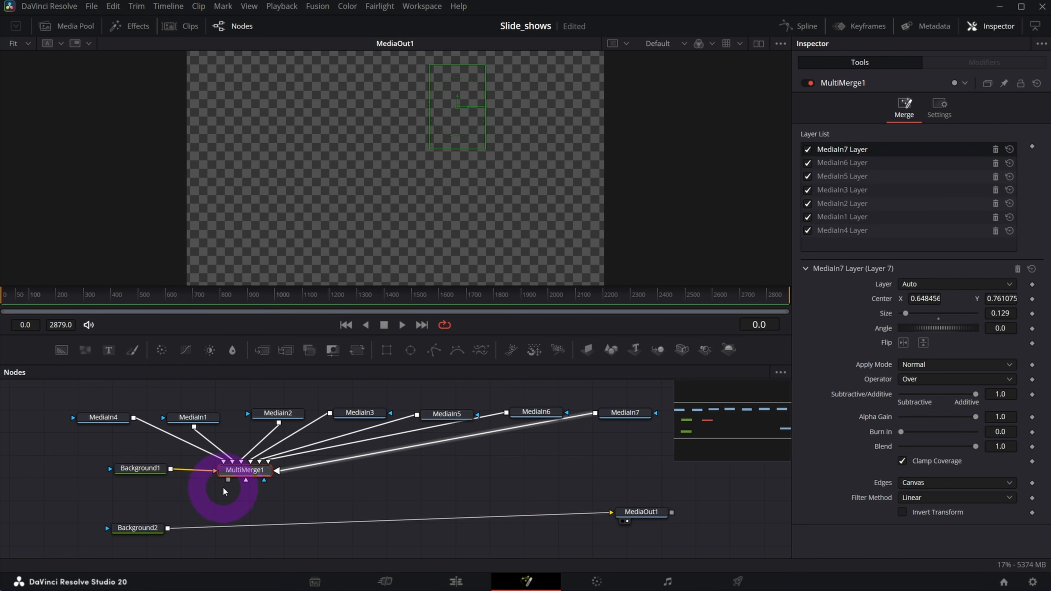
left_click_drag(229, 480, 169, 529)
left_click_drag(632, 517, 632, 522)
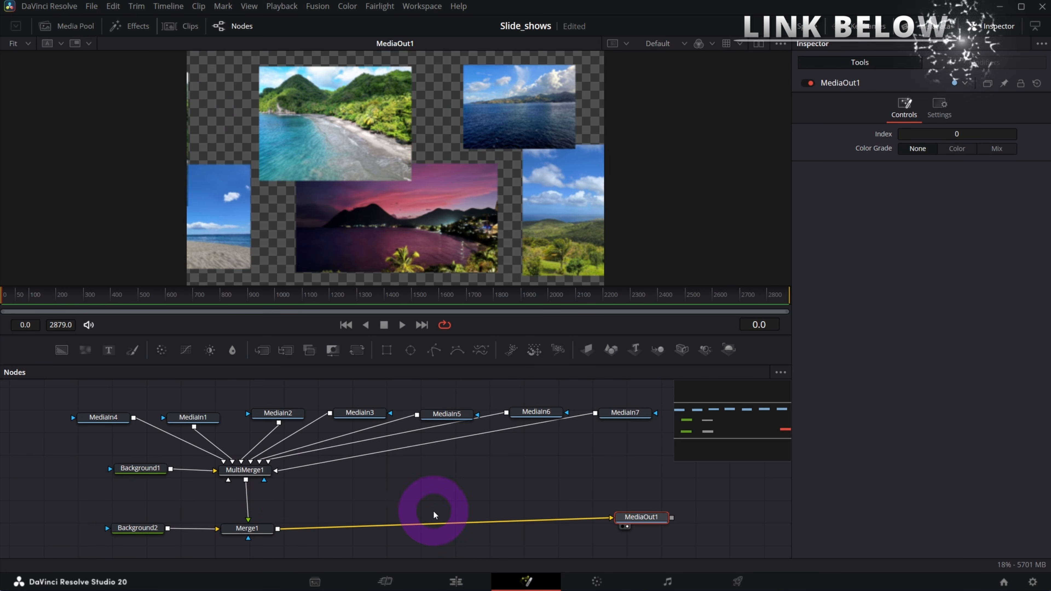
- Insert a Transform node between MultiMerge1 and Merge1, try sliding its Center X and reset the center
left_click_drag(230, 475, 236, 475)
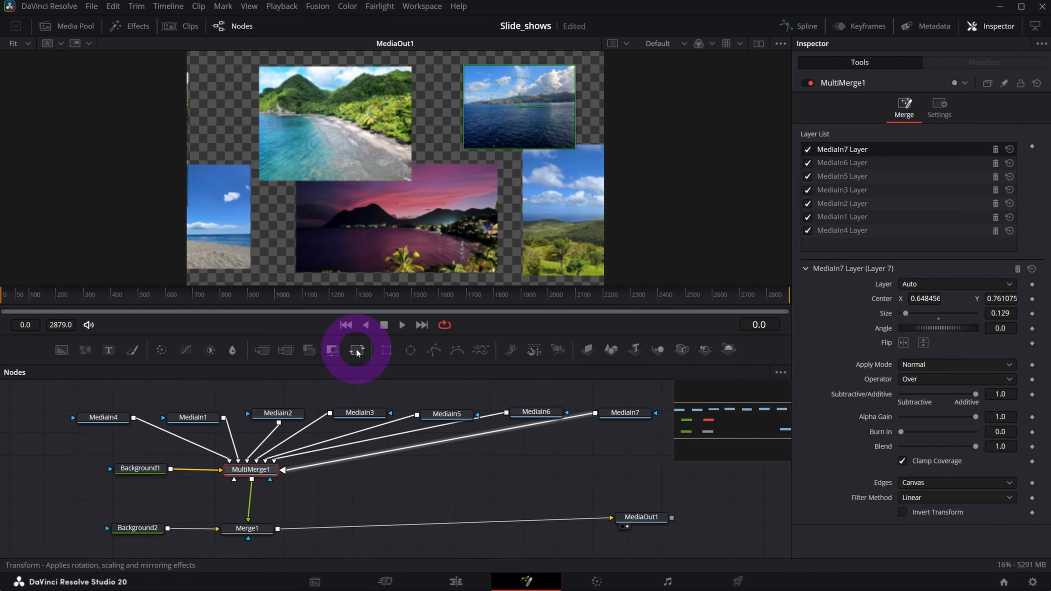
left_click_drag(358, 353, 253, 503)
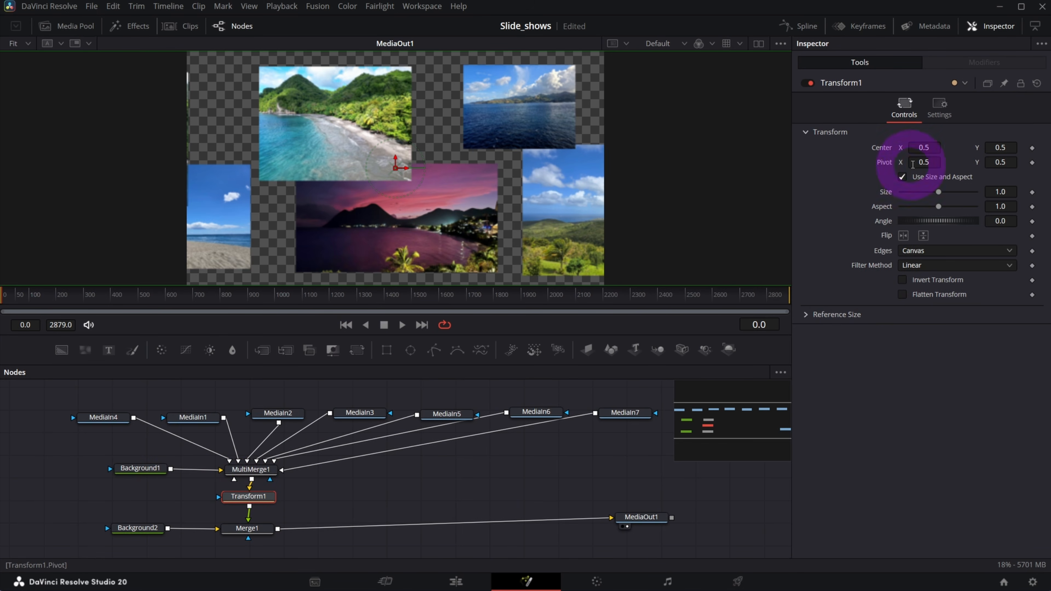
left_click_drag(925, 151, 874, 150)
double_click(885, 147)
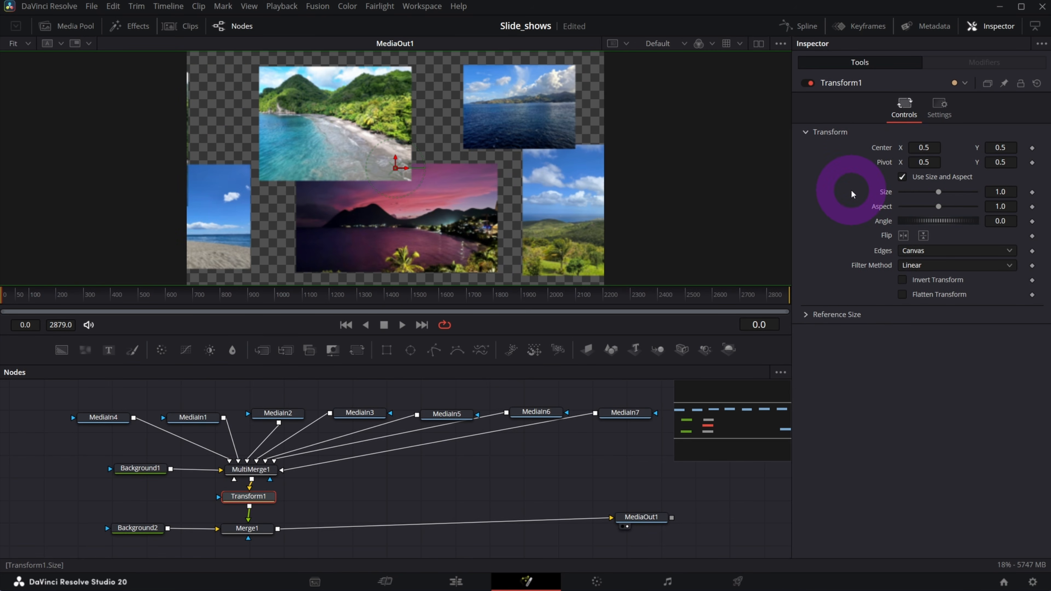
- Try a Vector Result modifier on the Transform node's Center, shifting the photos with a Distance of 0.02
right_click(877, 149)
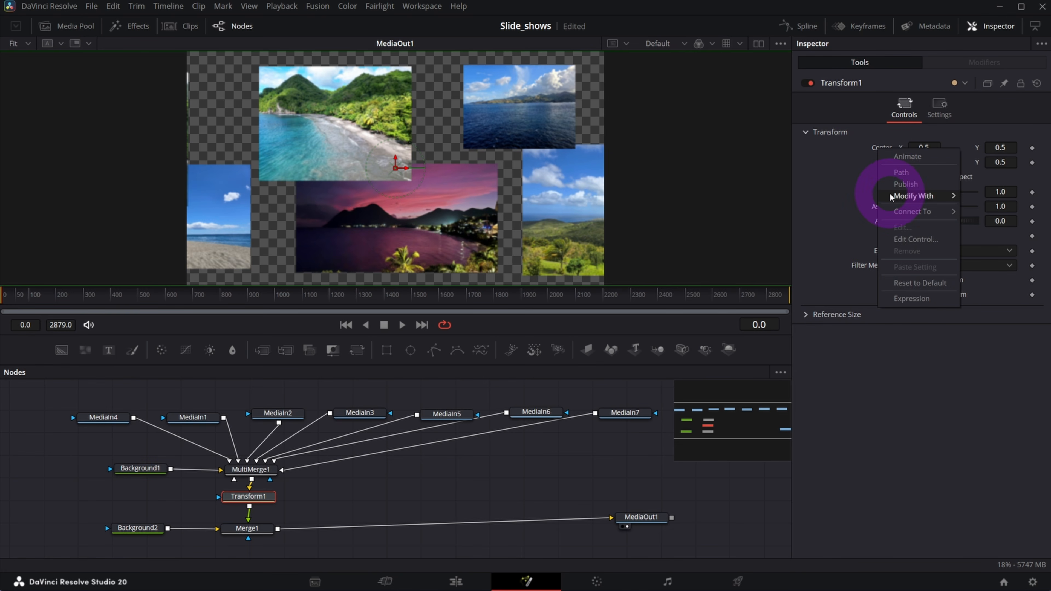
mouse_move(913, 199)
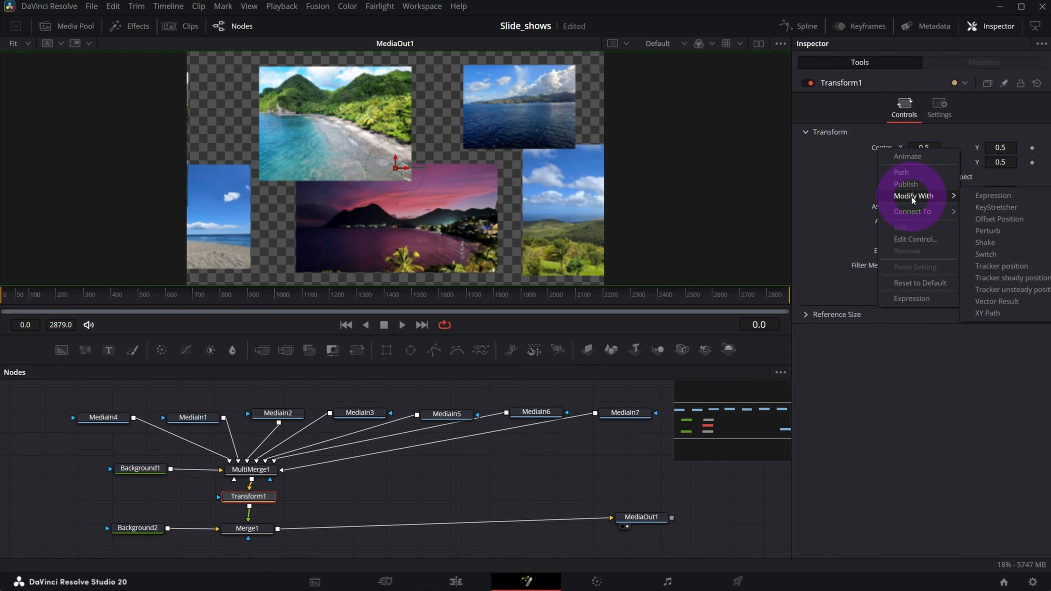
left_click(999, 302)
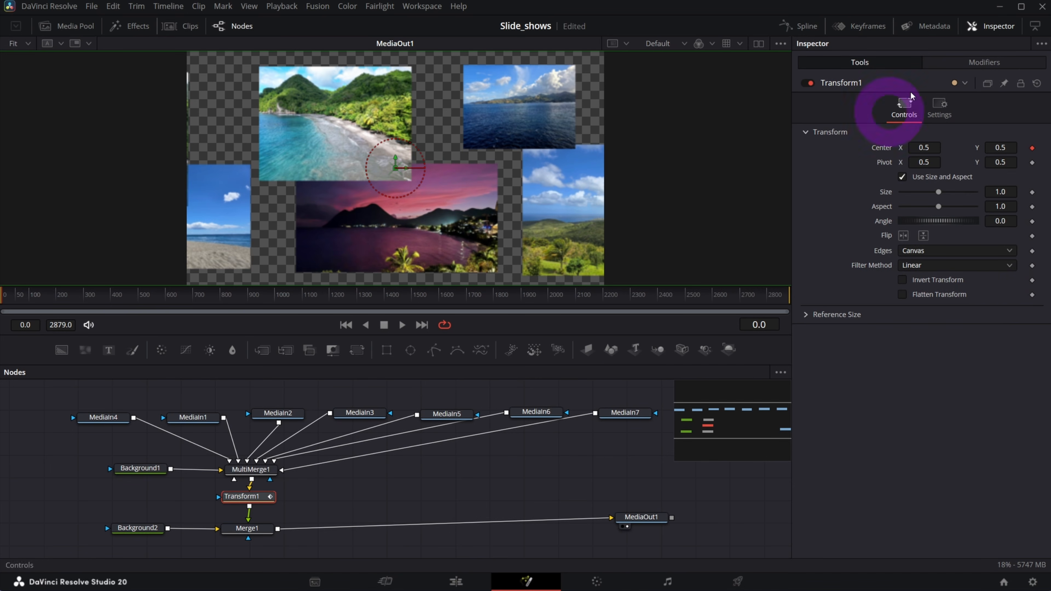
left_click(978, 62)
left_click_drag(941, 149, 932, 156)
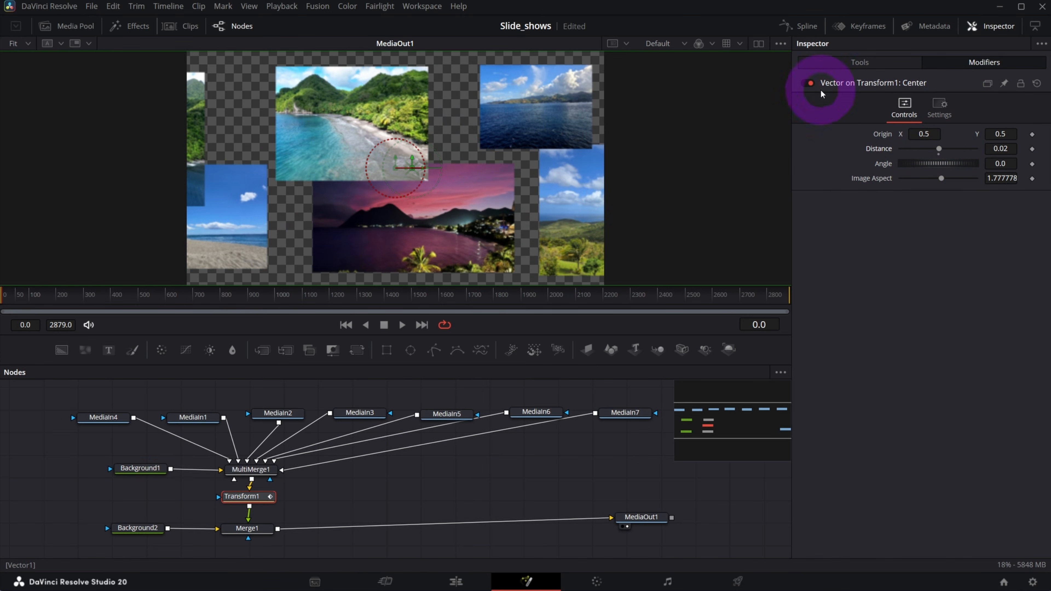
- Set the Transform node's Edges option to Wrap
left_click(850, 62)
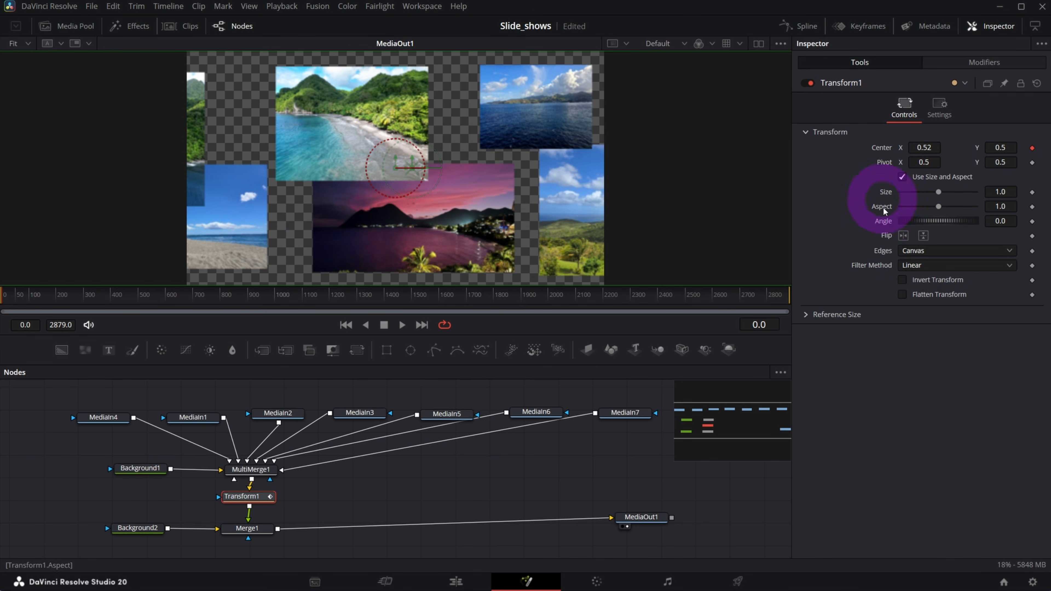
left_click(916, 251)
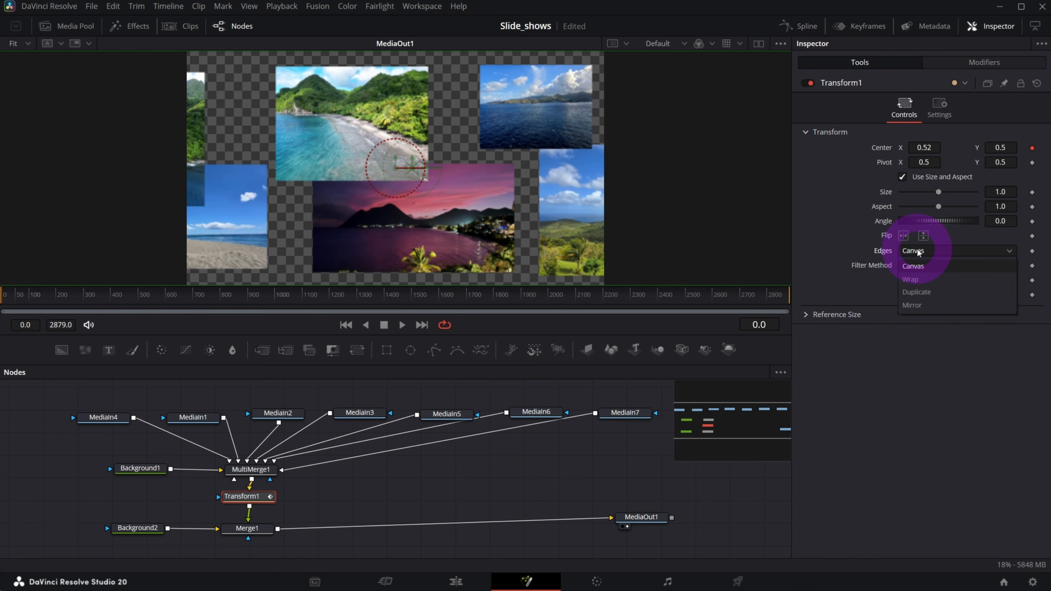
left_click(926, 282)
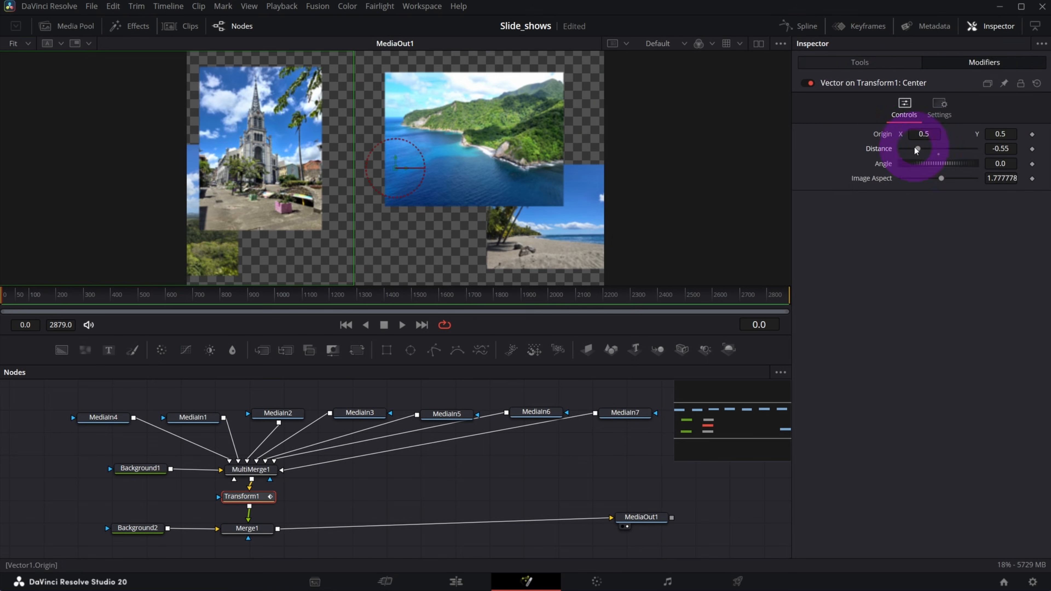
- Remove the modifier from the Transform node's Center, try sliding Center X directly and reset it to 0.5
left_click(860, 62)
left_click(919, 145)
left_click_drag(879, 150, 1050, 165)
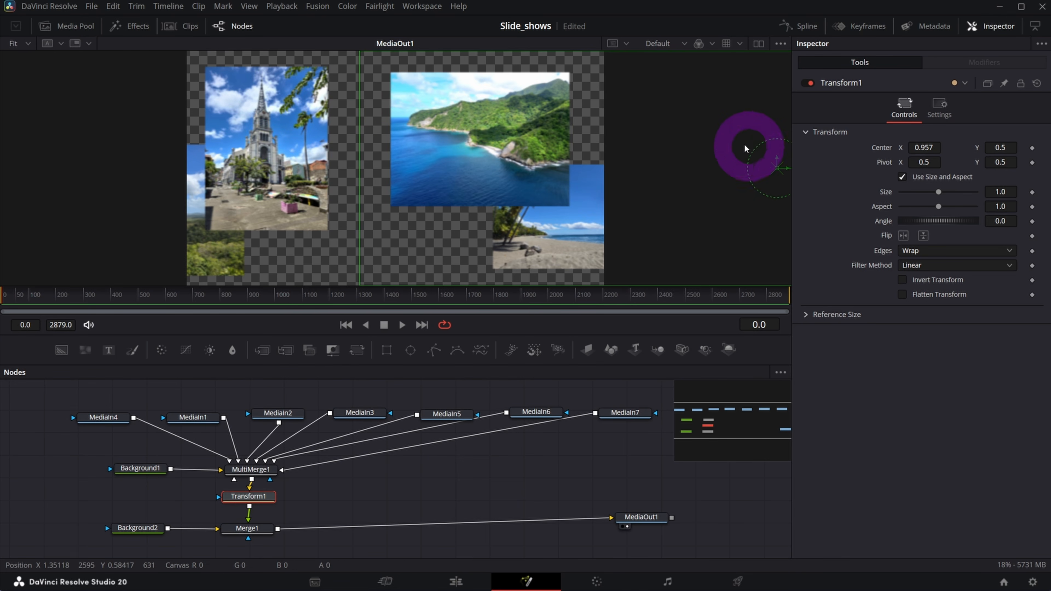
left_click_drag(901, 148, 875, 180)
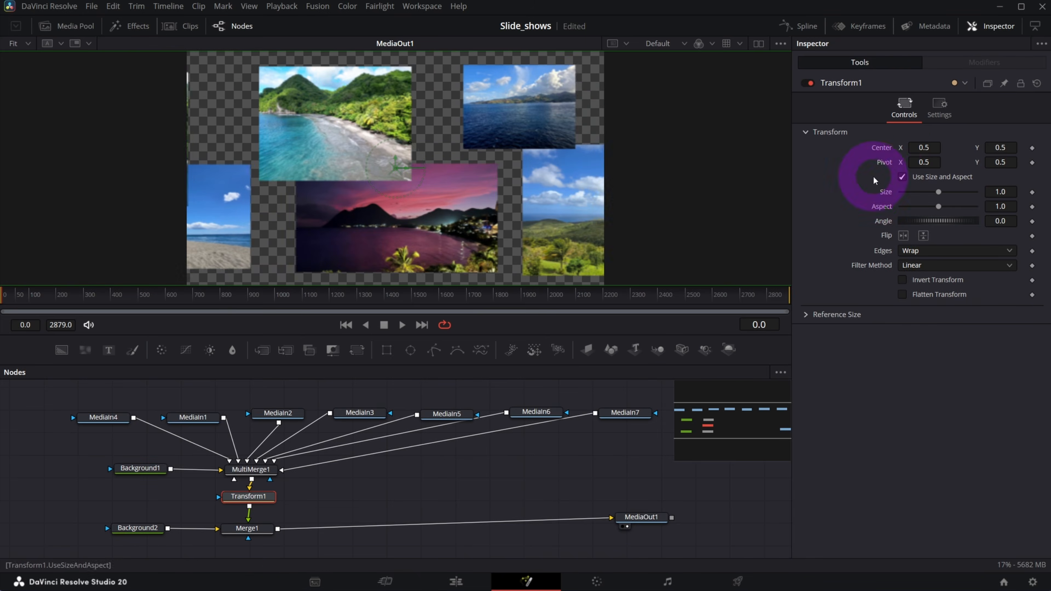
- Modify the Transform node's Center with Vector Result
right_click(881, 149)
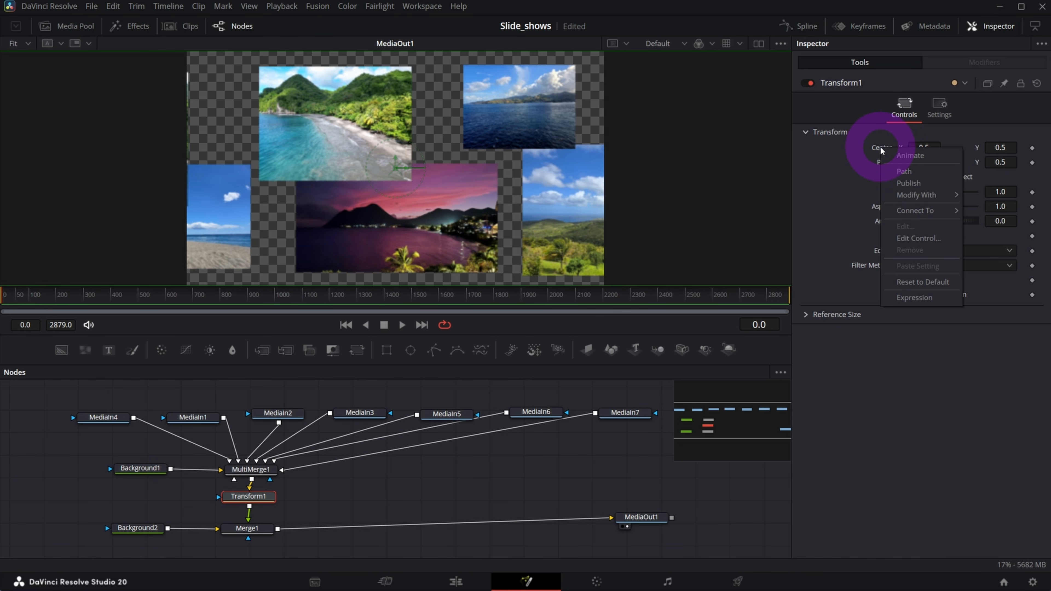
mouse_move(921, 196)
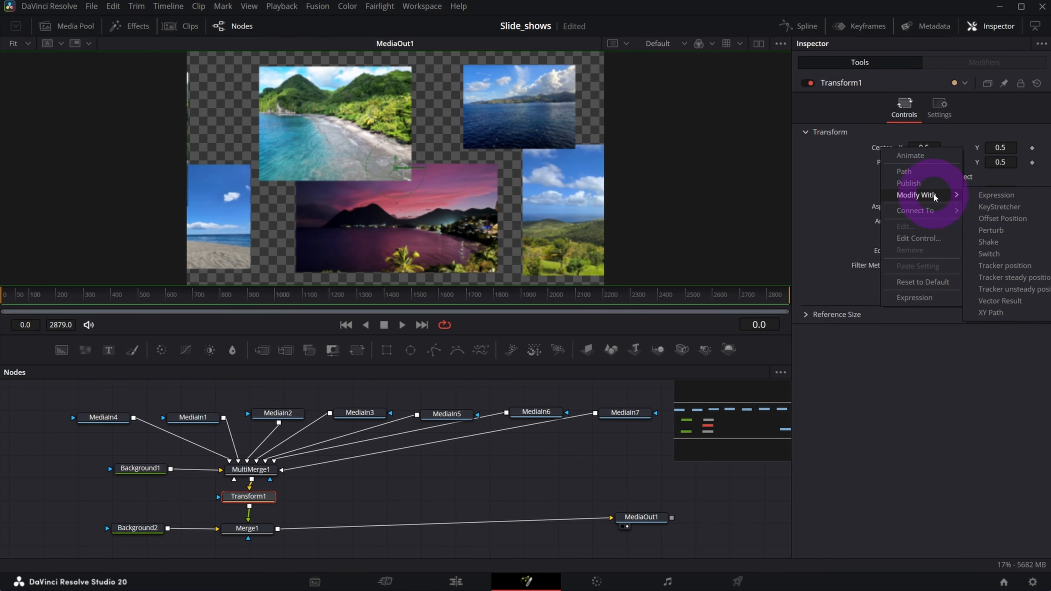
left_click(1010, 303)
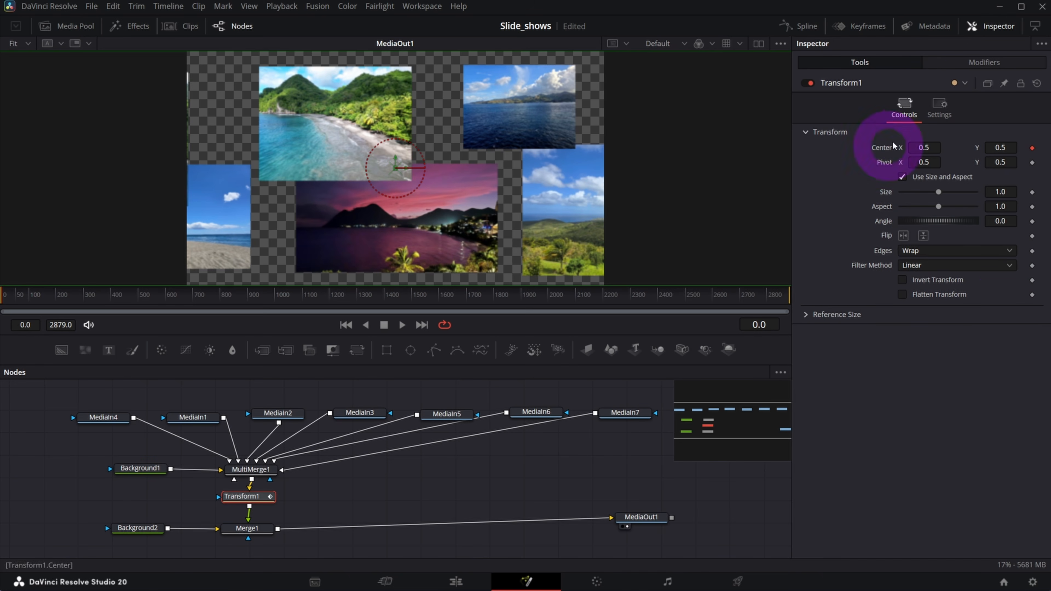
- Modify the vector's Distance with Anim Curves
left_click(974, 62)
right_click(869, 148)
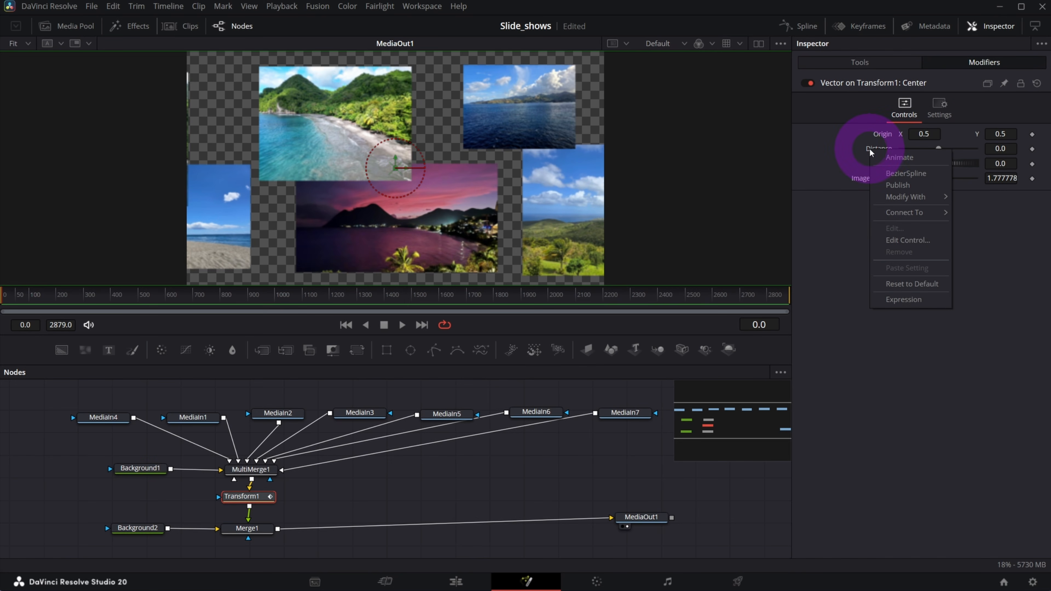
mouse_move(900, 196)
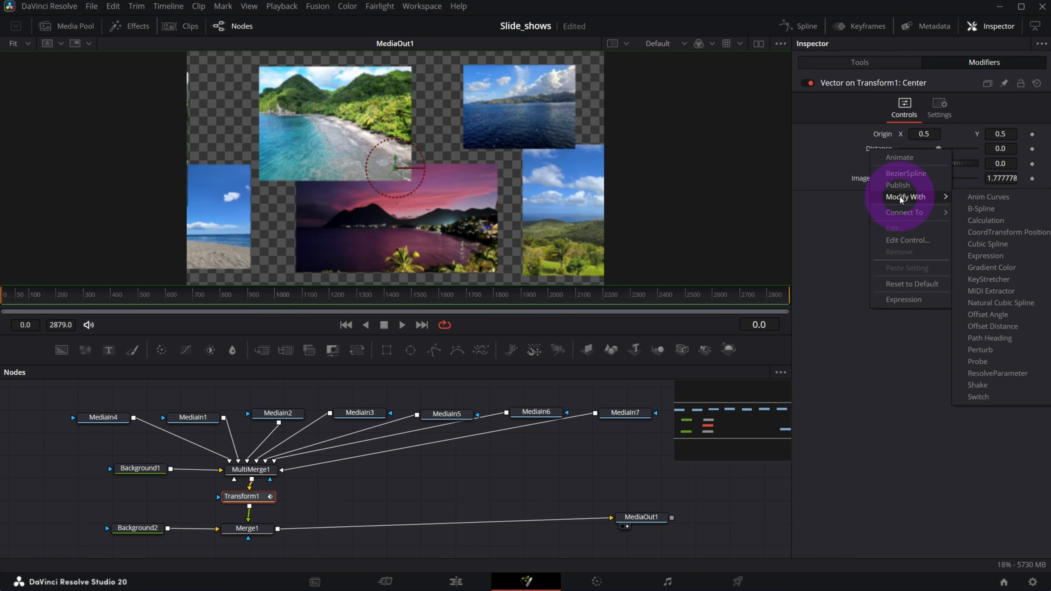
left_click(992, 195)
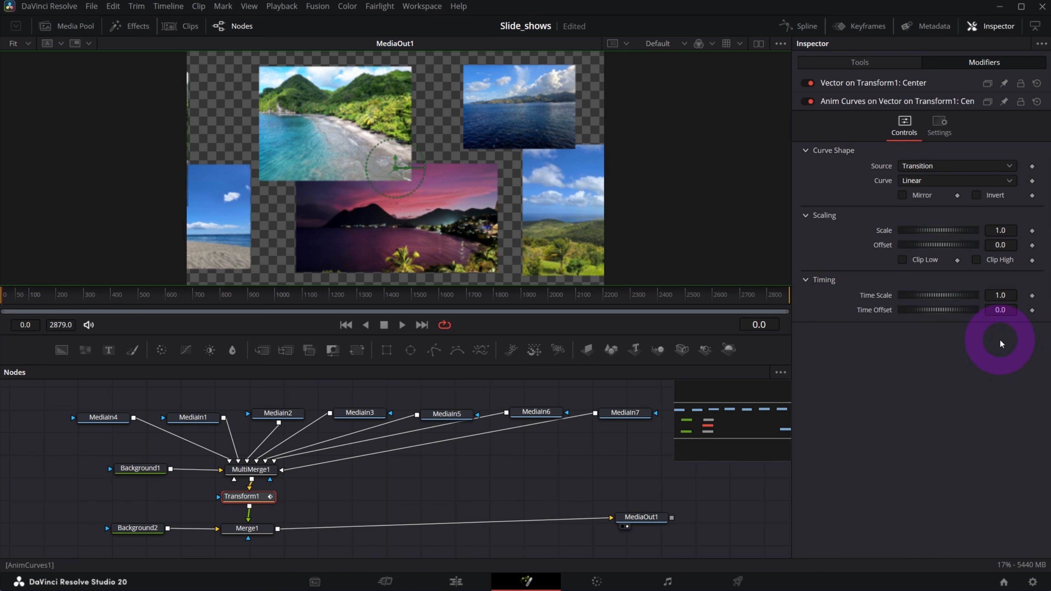
- Scrub through the photo movement and examine how the wide canvas sits relative to the output frame at the start
left_click_drag(25, 306, 675, 295)
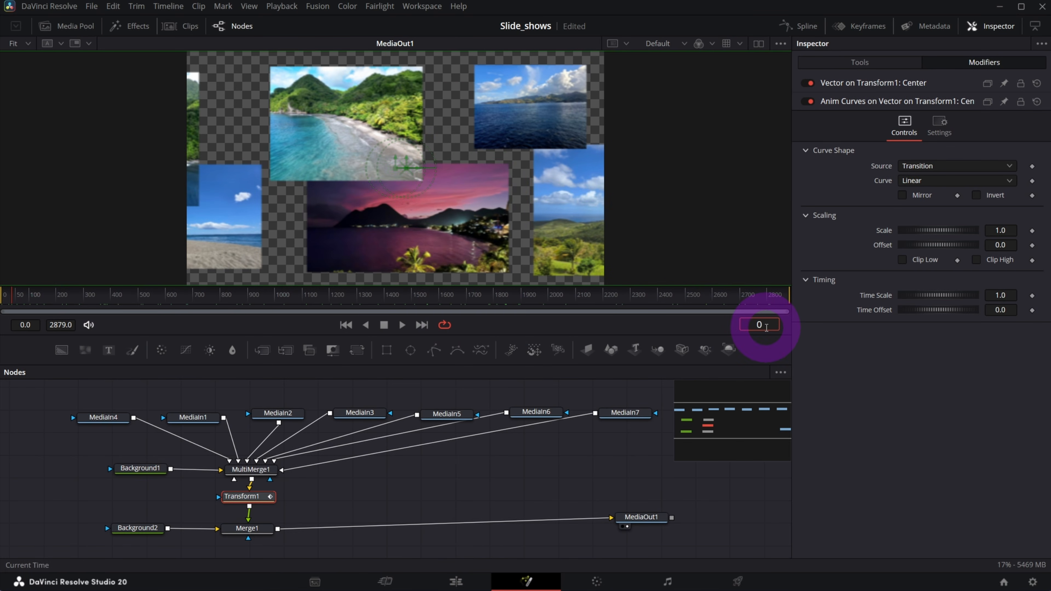
key("Return")
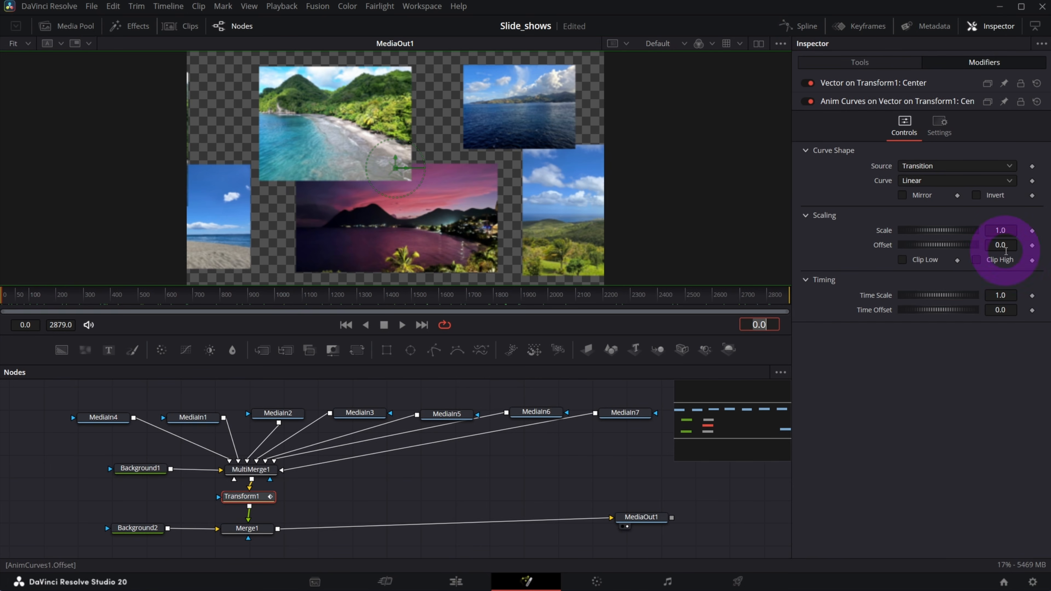
left_click_drag(1007, 246, 1047, 246)
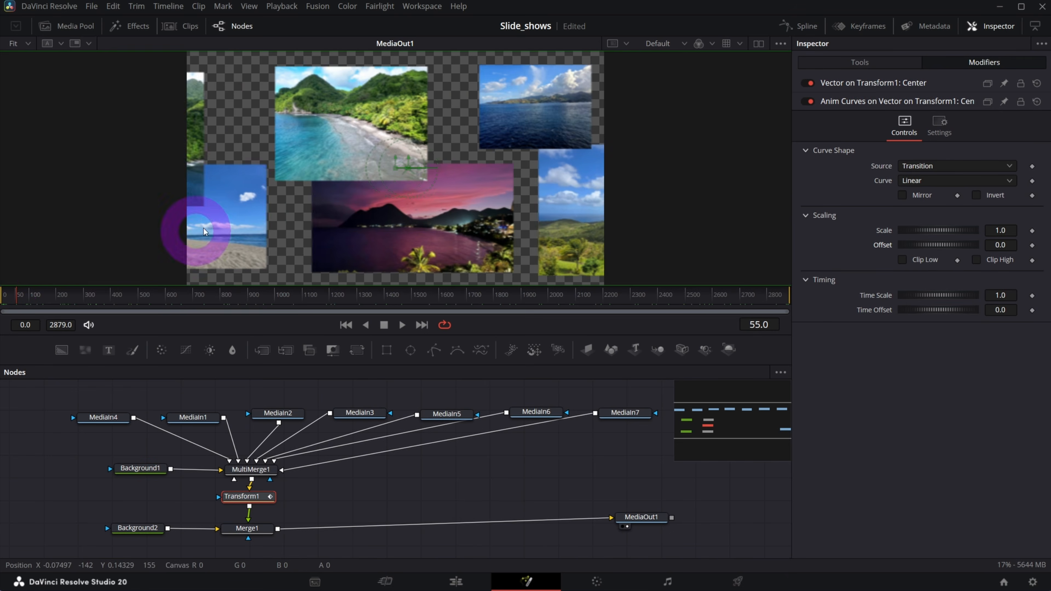
scroll(256, 200, "down", 3)
key("space")
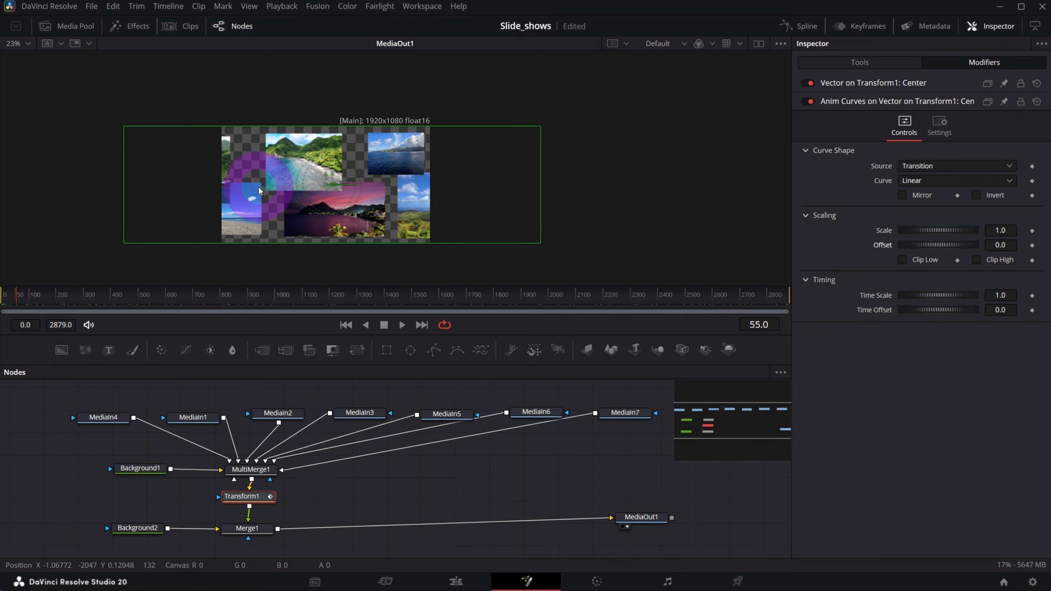
scroll(258, 186, "down", 1)
scroll(257, 186, "up", 2)
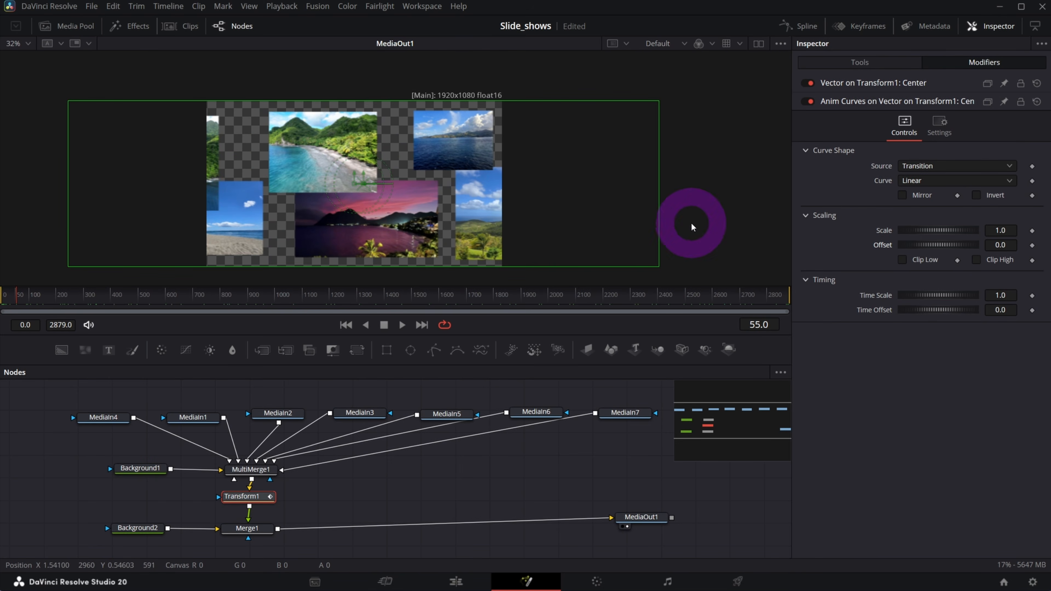
scroll(244, 176, "down", 1)
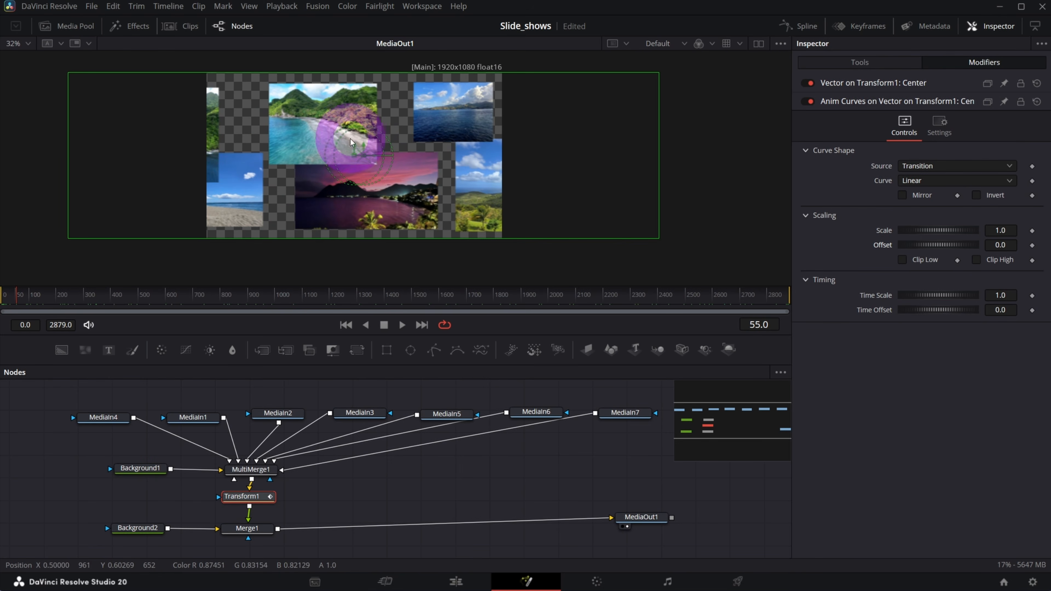
left_click_drag(268, 304, 5, 298)
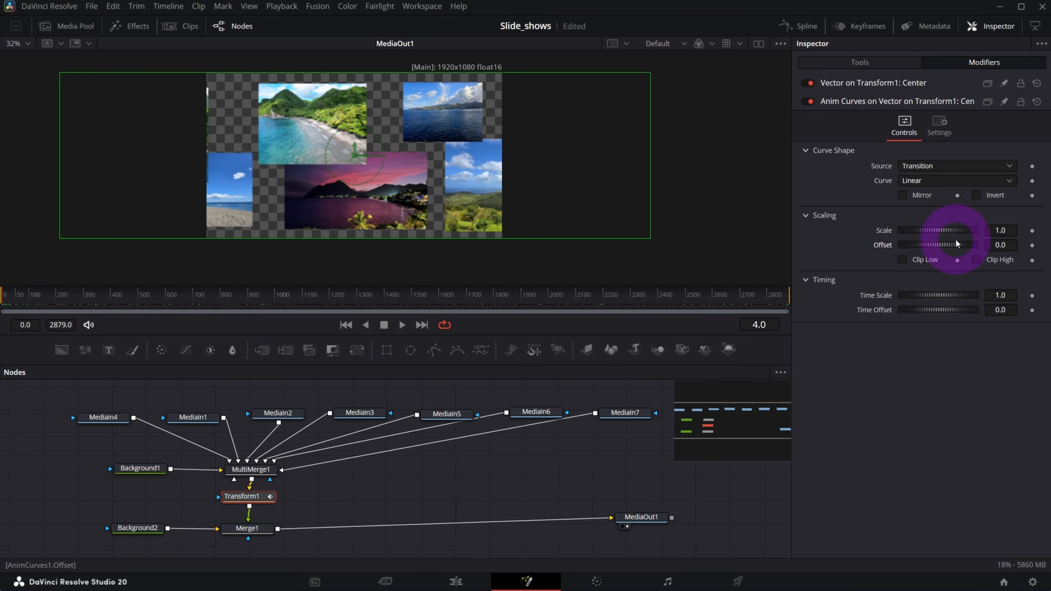
- Set the Anim Curves Offset to about 0.246, scrub through the movement and switch to the Edit page for playback
left_click_drag(1000, 245, 1029, 245)
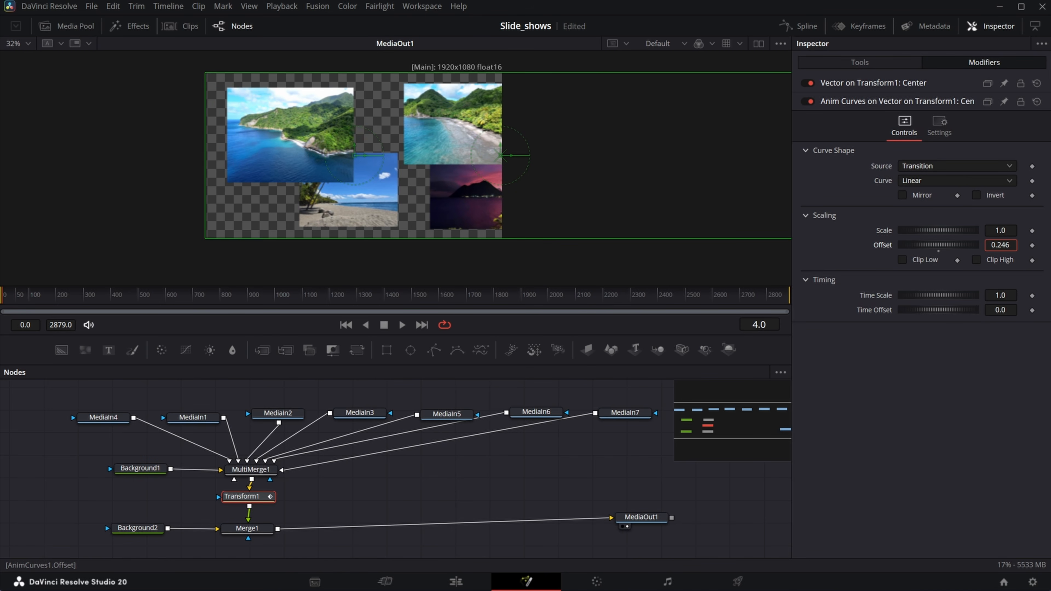
left_click_drag(57, 314, 125, 301)
left_click(455, 582)
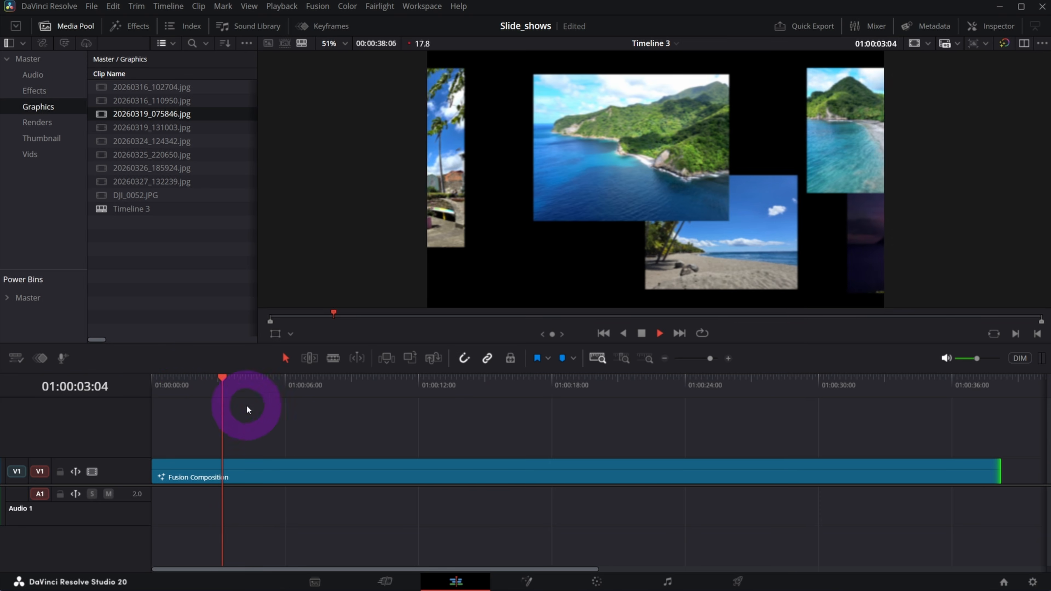
- Trim the Fusion Composition clip to about 17 seconds and play it from near the start to compare the scrolling speed
key("space")
left_click(980, 469)
left_click_drag(1001, 469, 527, 462)
left_click(188, 387)
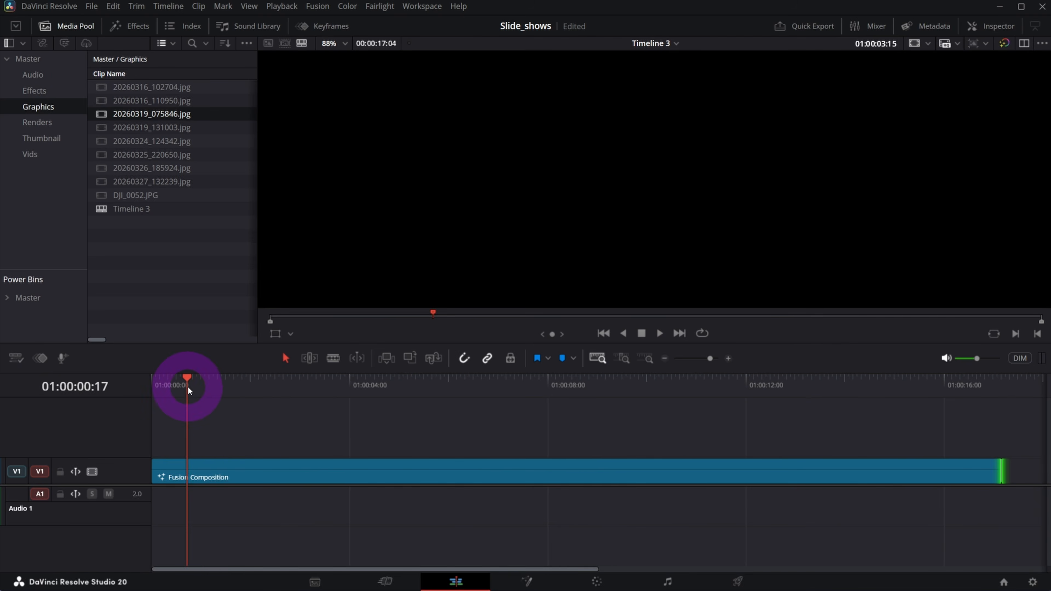
key("space")
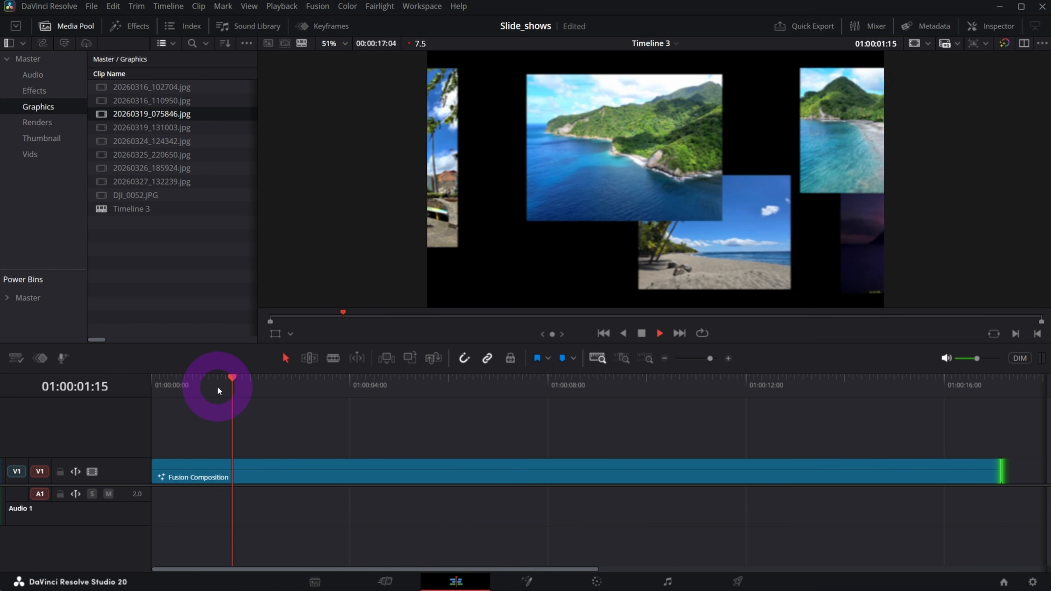
left_click(488, 463)
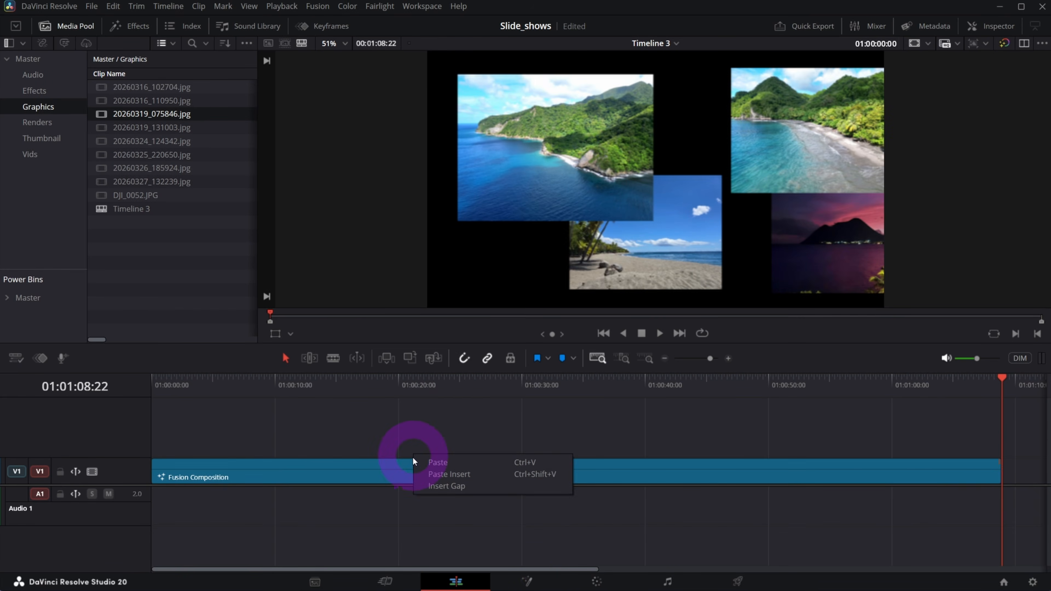
- Set the Fusion Composition clip's duration to 00:02:00:00 and play the slideshow briefly to check its speed
right_click(413, 461)
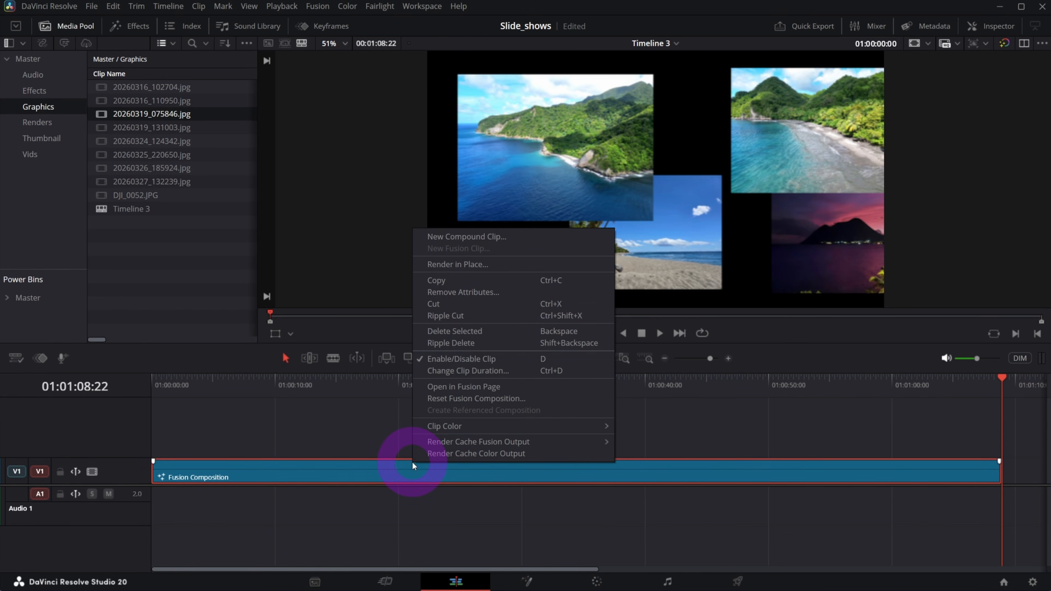
left_click(459, 371)
type("00:02:00:0")
type("0")
key("Return")
key("space")
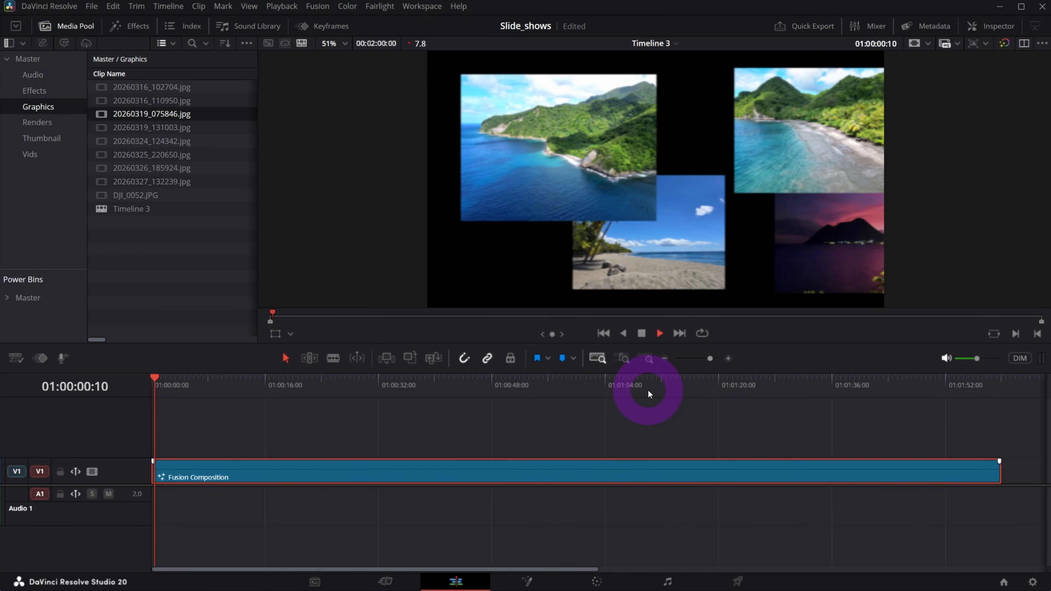
left_click(641, 334)
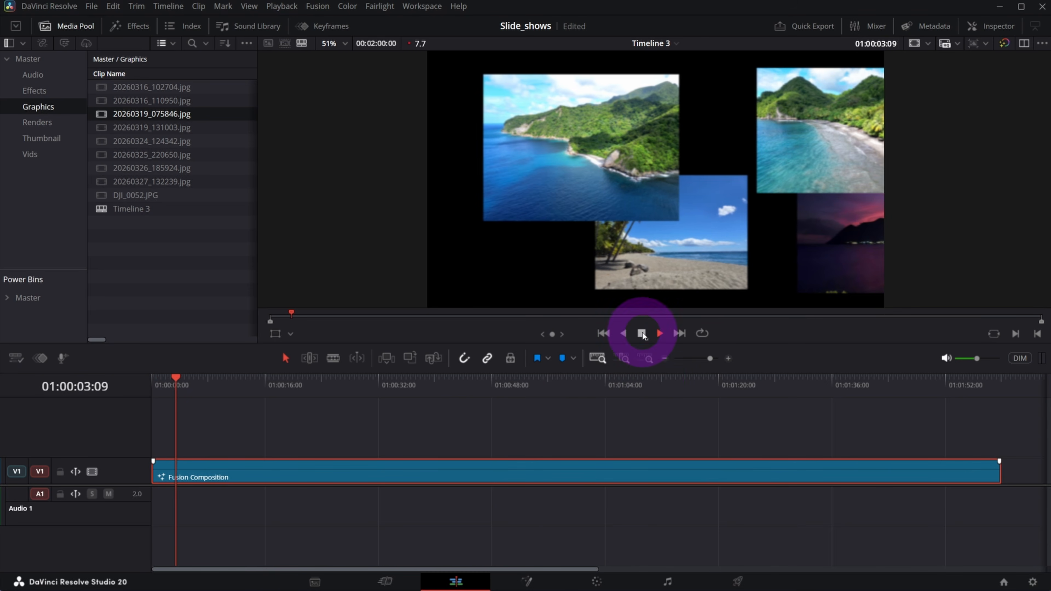
- On the Fusion page, set the Anim Curves Scale on the Transform's vector to 2.0 and preview the photo movement
left_click(527, 581)
left_click(246, 496)
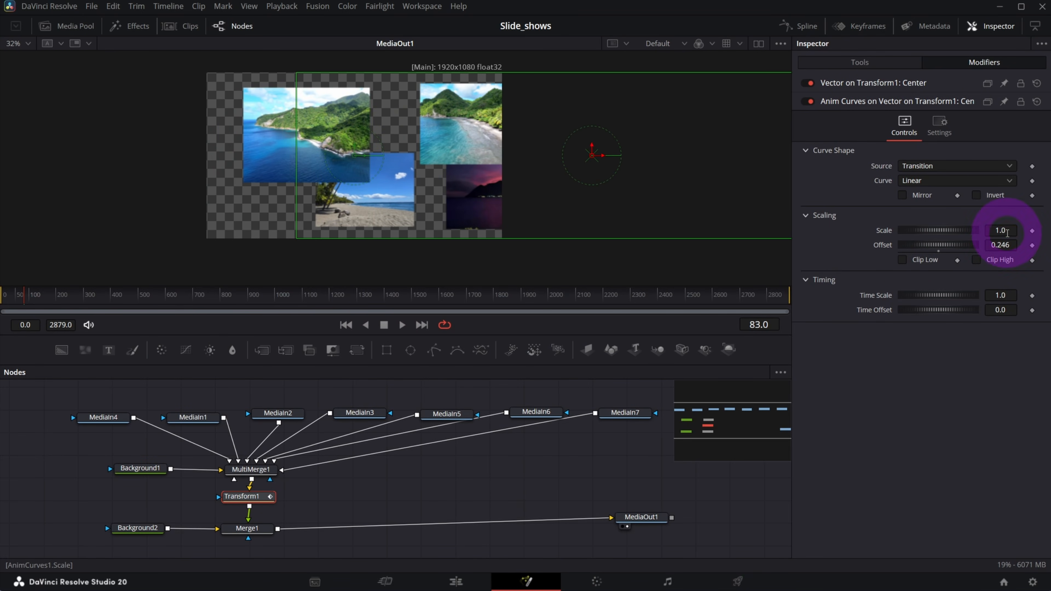
type("2")
key("Tab")
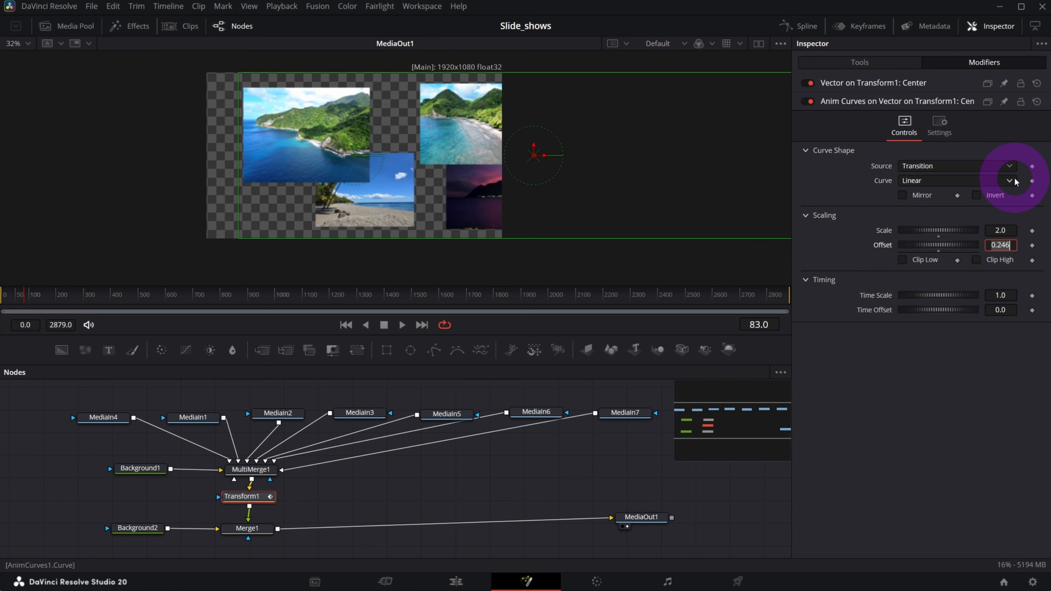
left_click_drag(34, 303, 588, 299)
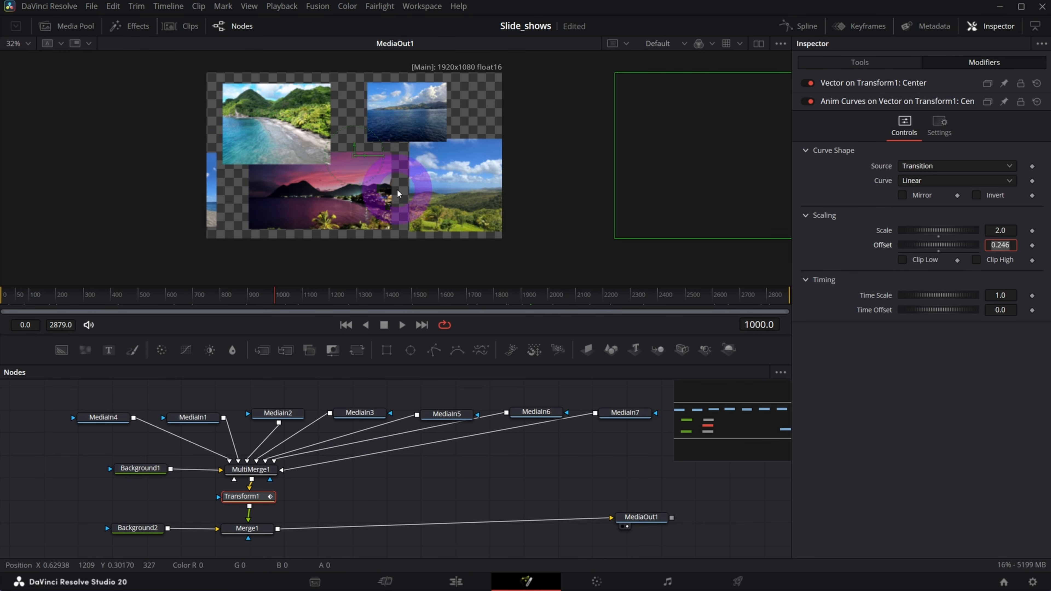
key("space")
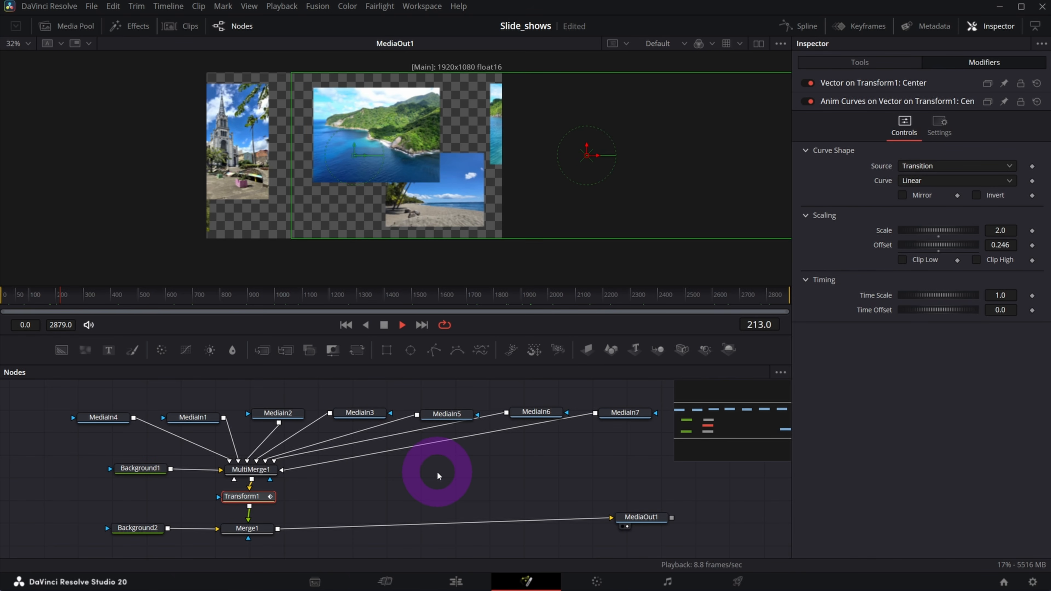
key("space")
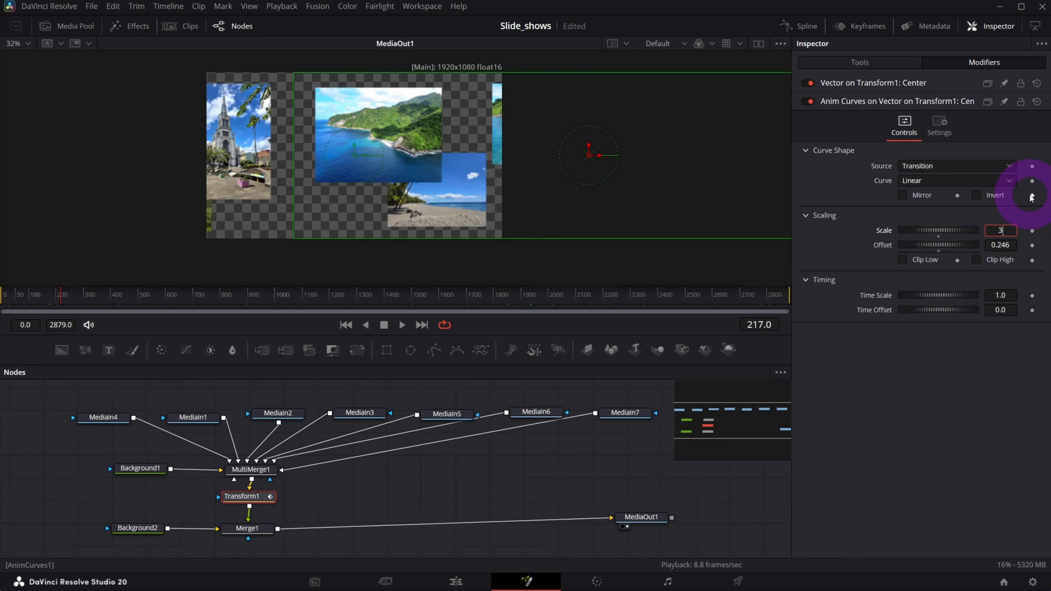
- Set the Anim Curves Scale to 3.0 and Offset to 0.25, previewing the movement and moving the playhead to frame 47
key("Tab")
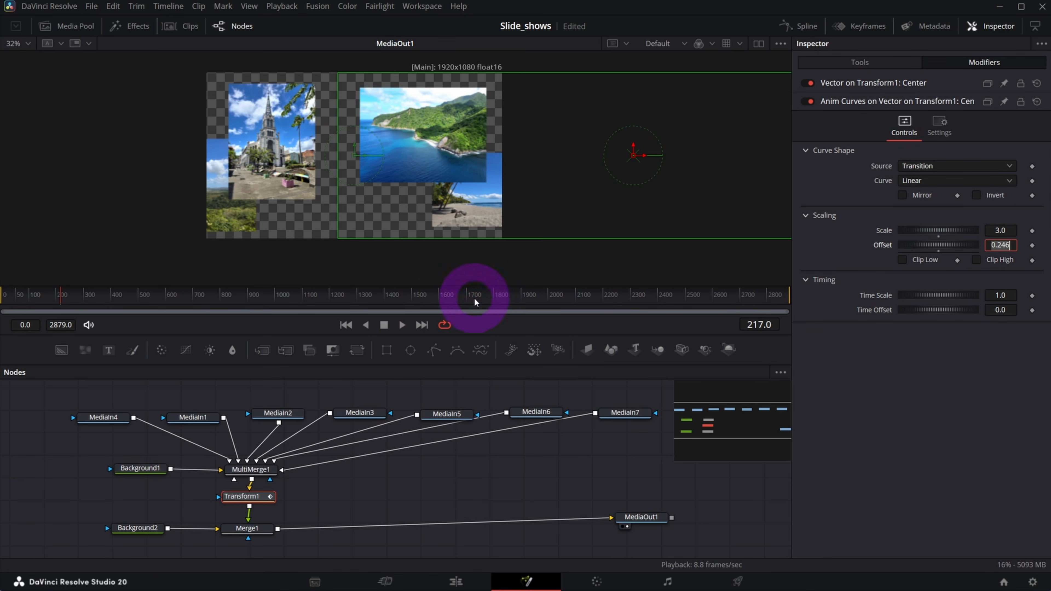
left_click(402, 326)
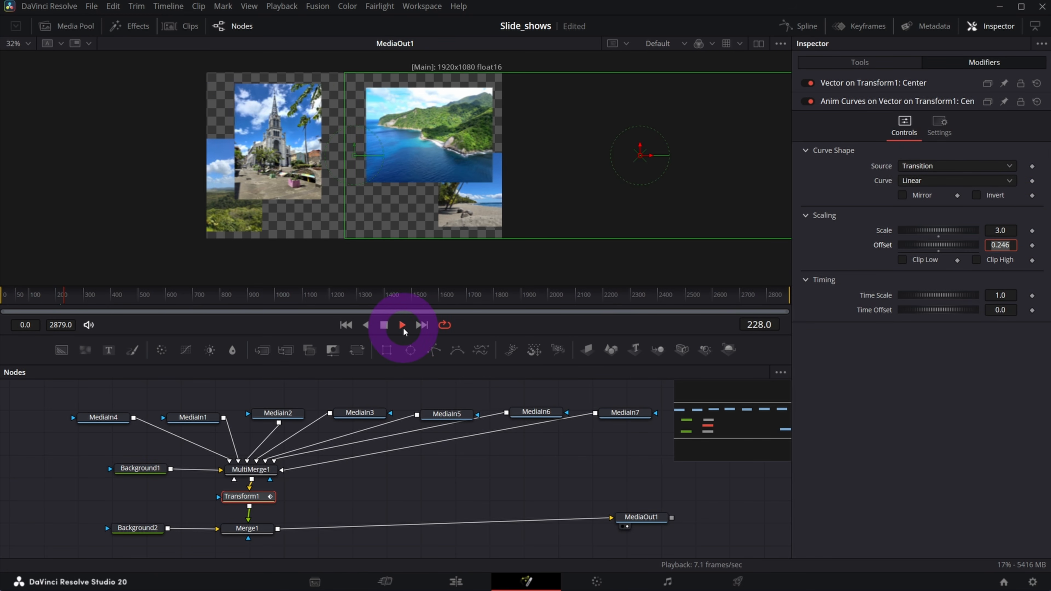
left_click(384, 325)
left_click(16, 286)
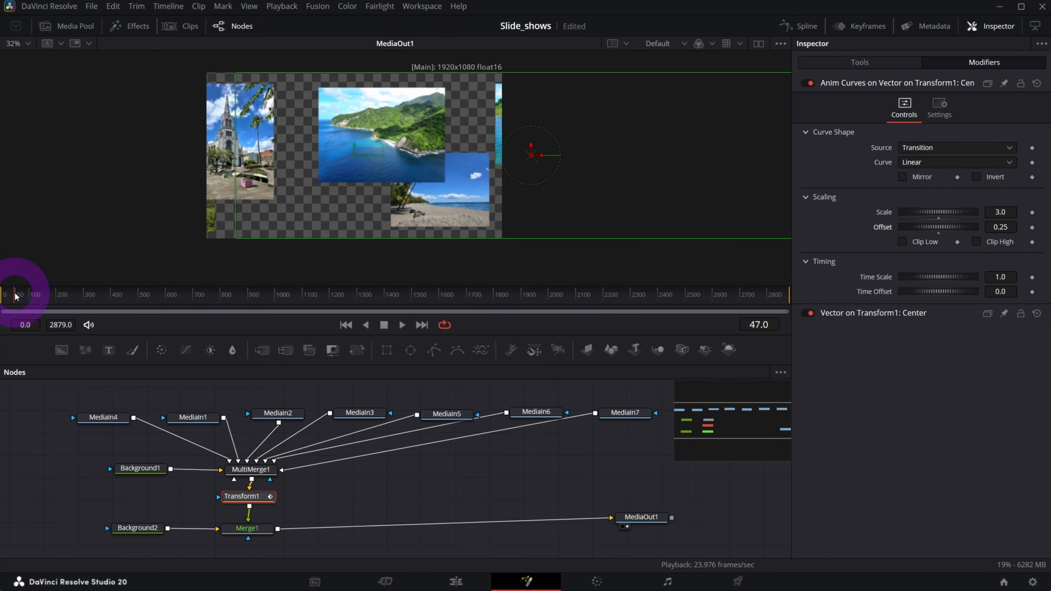
- Add a Drop Shadow node between MultiMerge1 and Transform1 so that all the photos cast a shadow
left_click_drag(77, 522, 610, 527)
left_click(226, 195)
left_click(229, 497)
left_click_drag(242, 502, 250, 462)
left_click(142, 473)
key("shift+space")
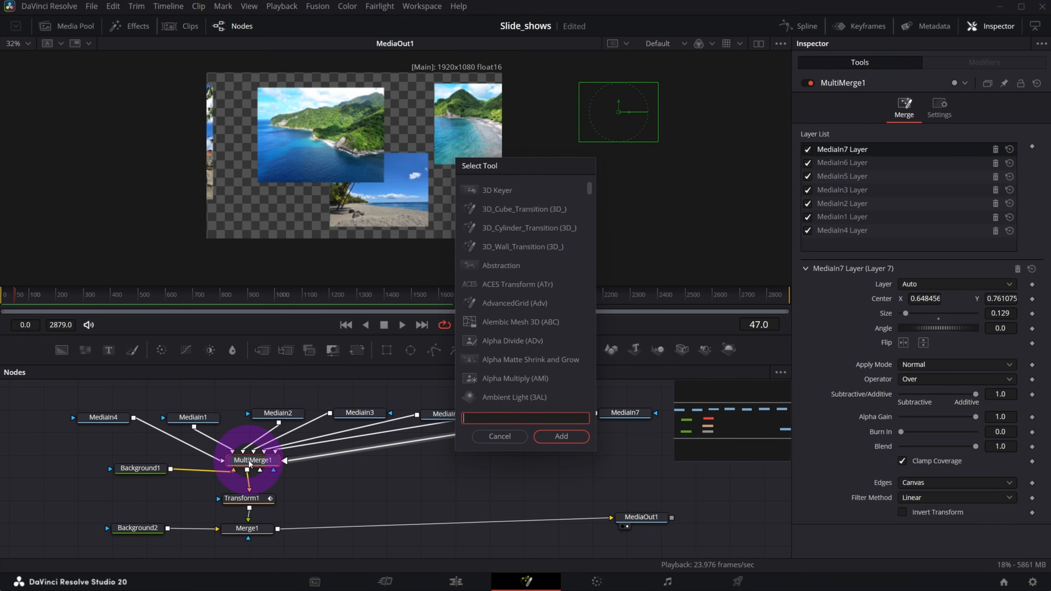
type("drop")
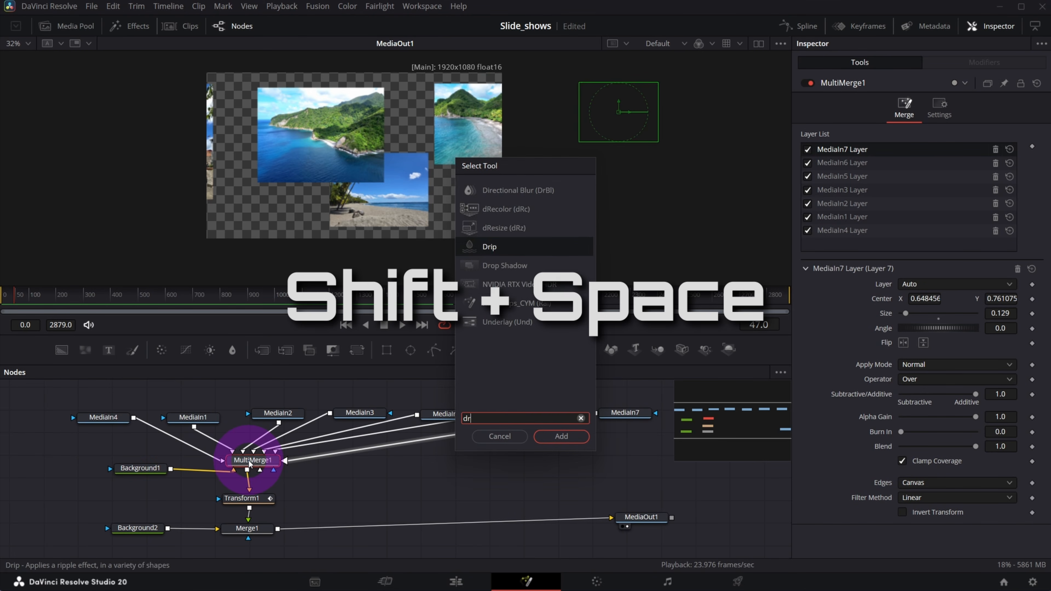
left_click(498, 193)
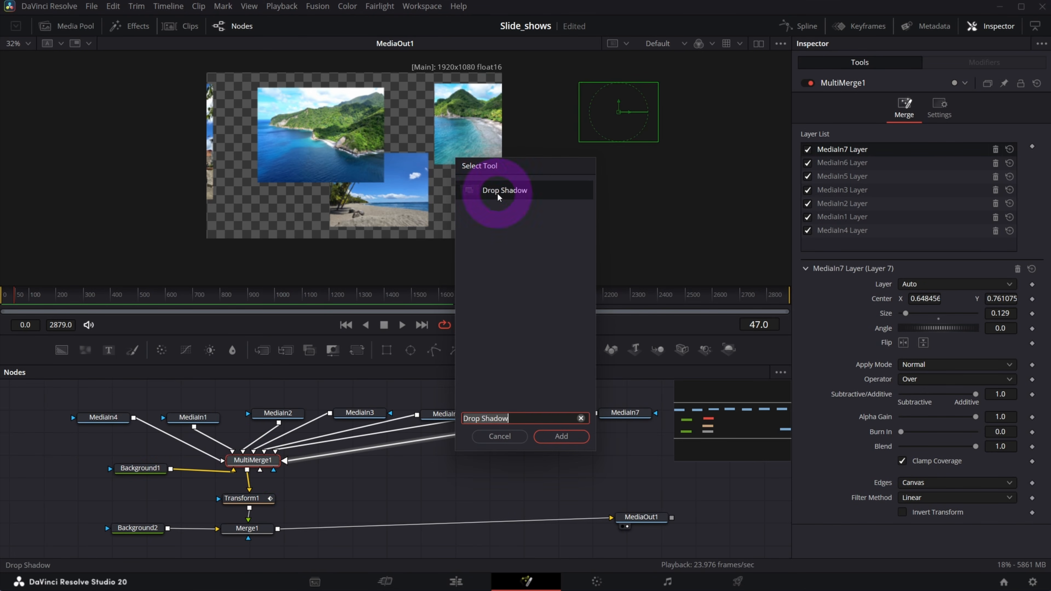
left_click(562, 437)
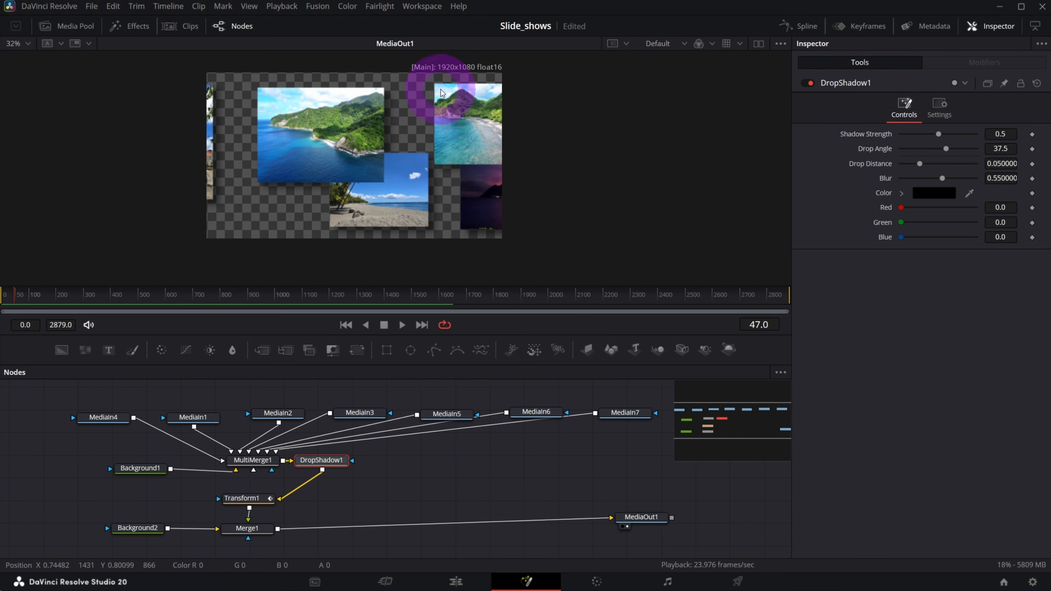
- On the Edit page, place 20260316_102704.jpg on a track above the Fusion Composition and trim it to about two seconds
left_click(458, 583)
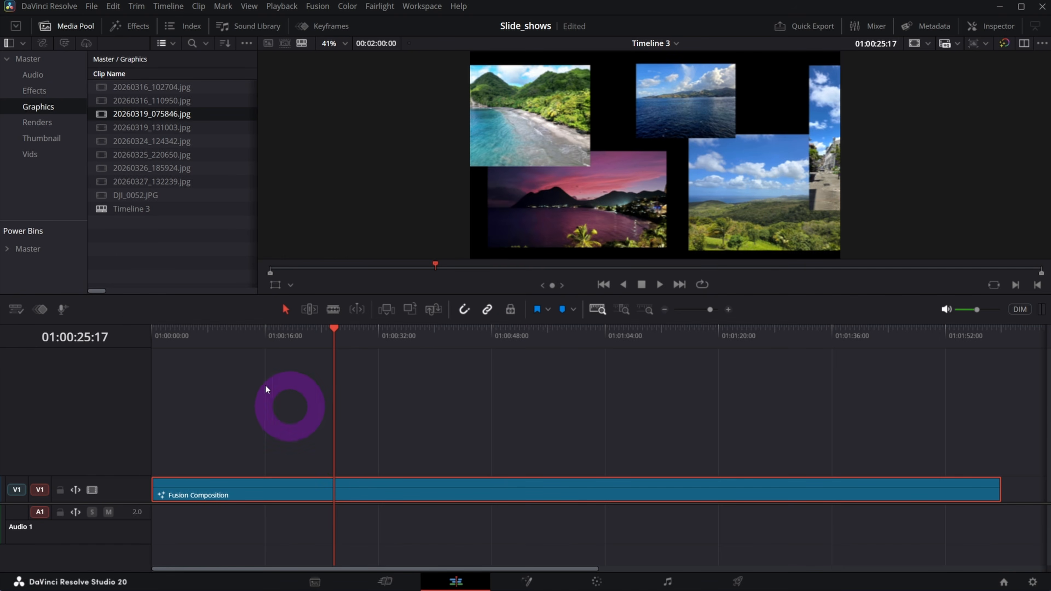
left_click_drag(151, 87, 183, 466)
left_click(175, 330)
scroll(178, 340, "up", 5)
left_click_drag(515, 468, 295, 468)
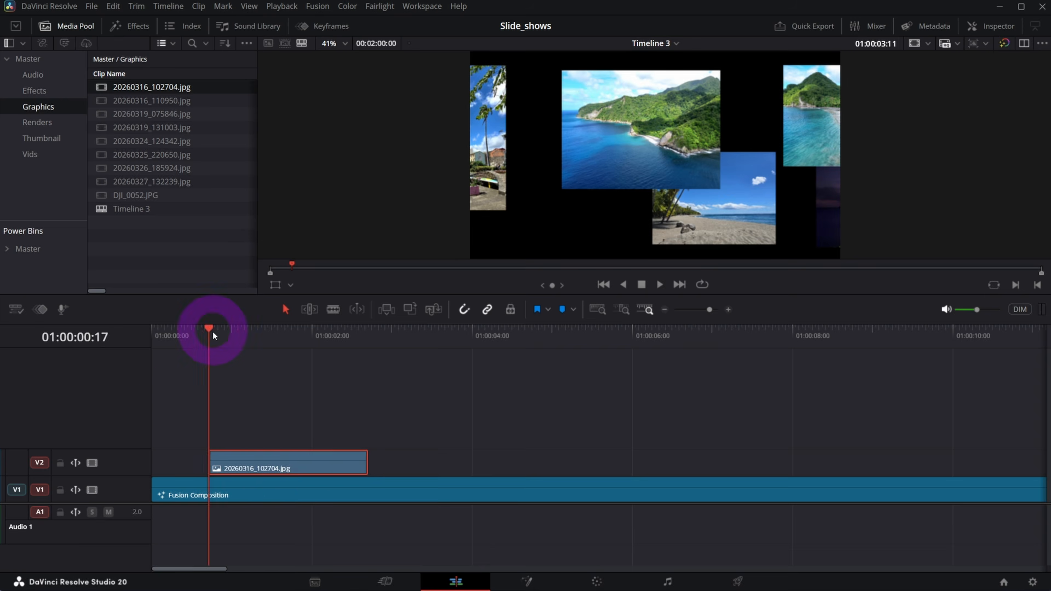
- Move the playhead to the start of the photo clip and set its Zoom to 0.800
left_click(213, 330)
double_click(282, 458)
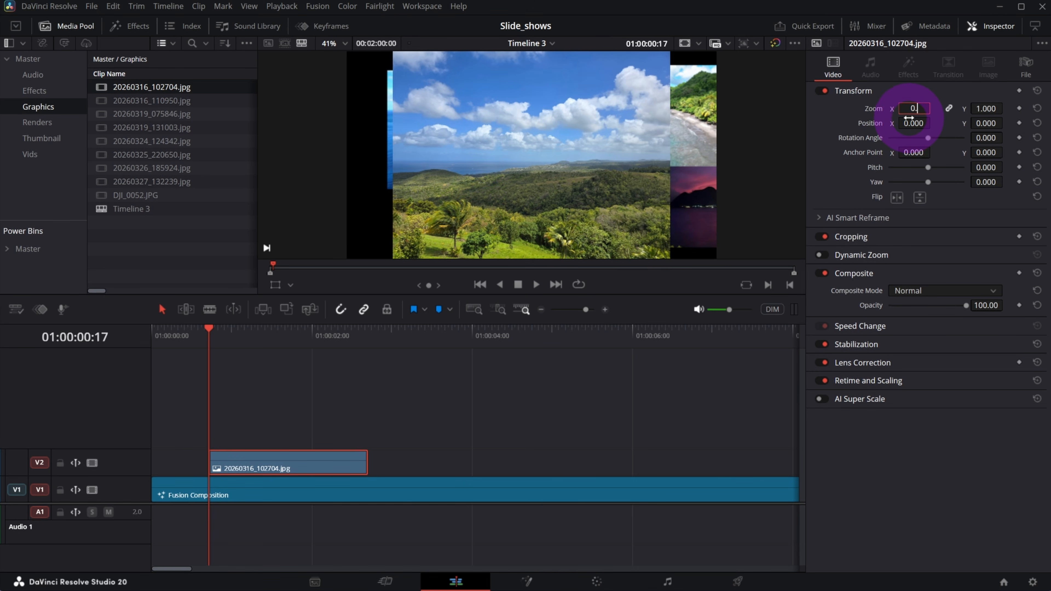
key("Return")
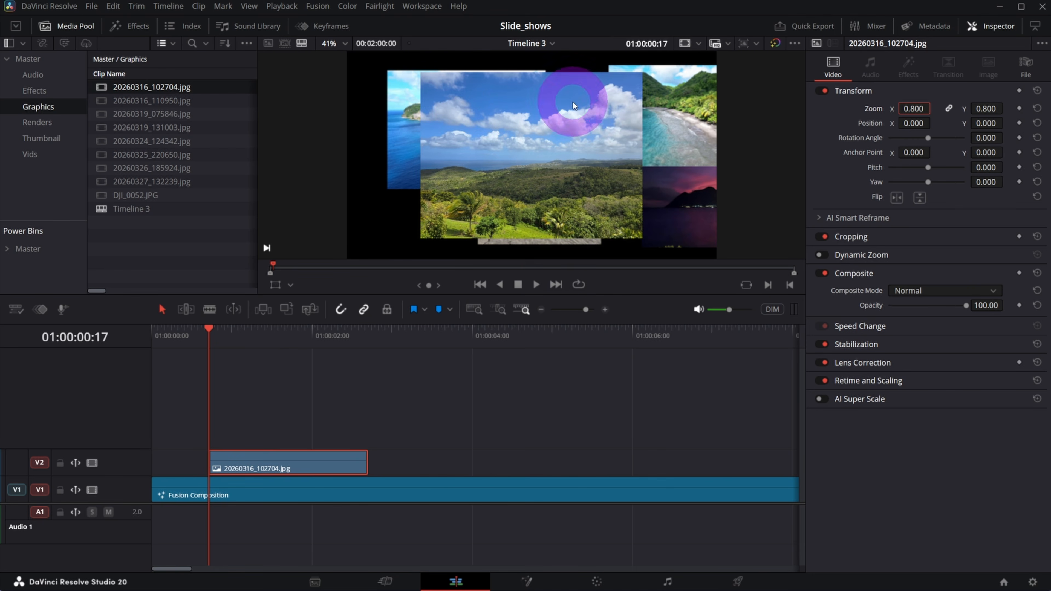
- Search the effects for "border" and apply Colored Border to the 20260316_102704.jpg clip
left_click(131, 29)
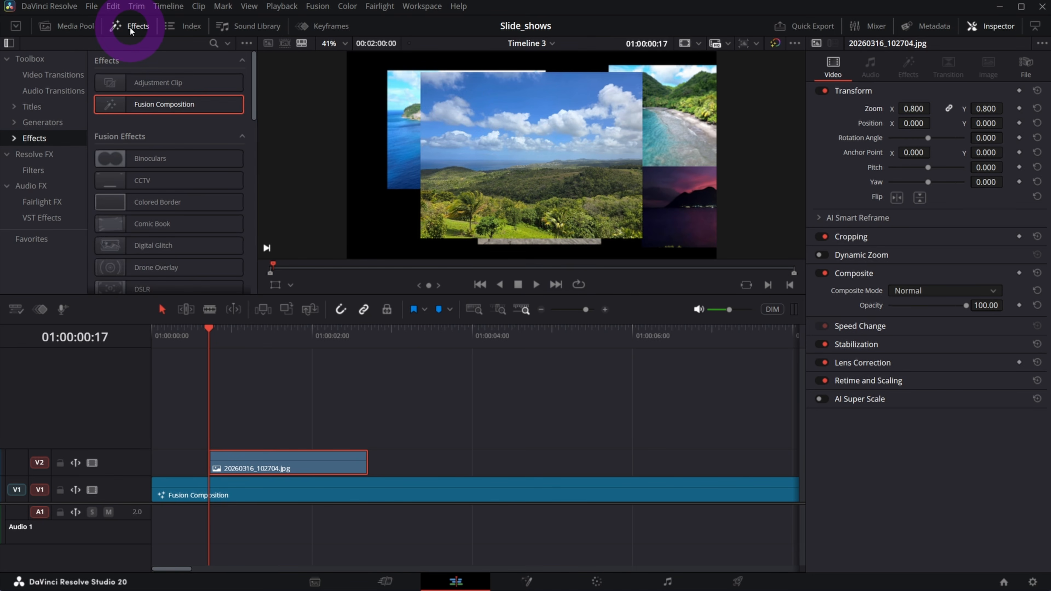
left_click(214, 43)
left_click(196, 62)
type("border")
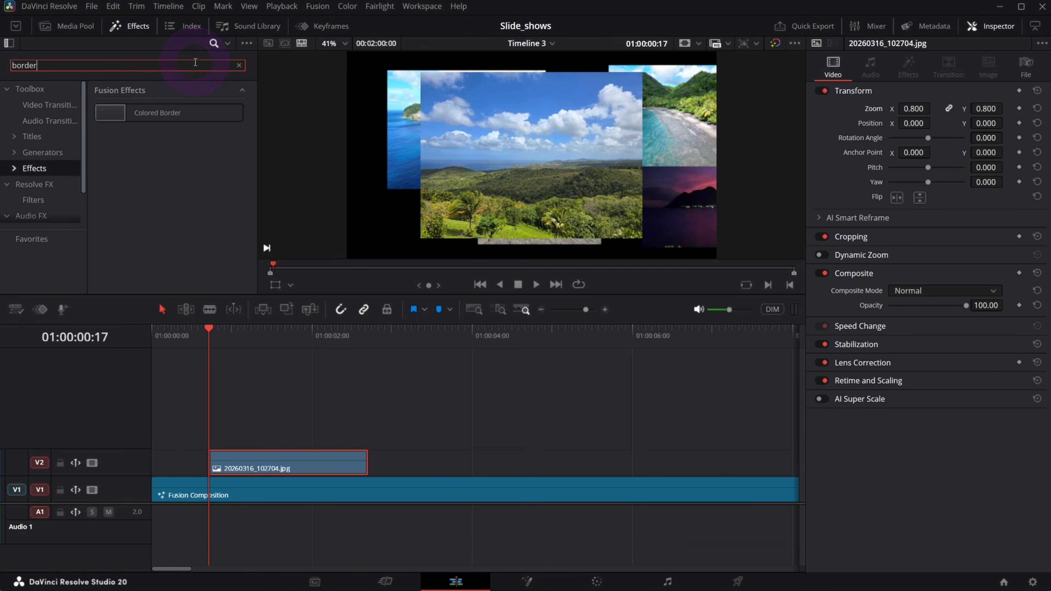
left_click(142, 117)
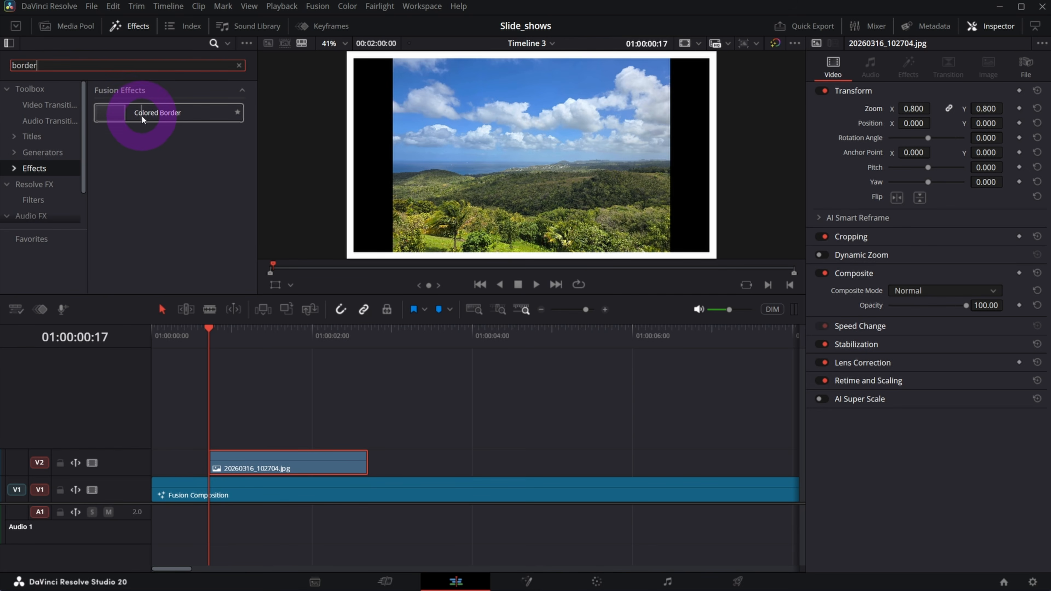
left_click_drag(143, 117, 264, 469)
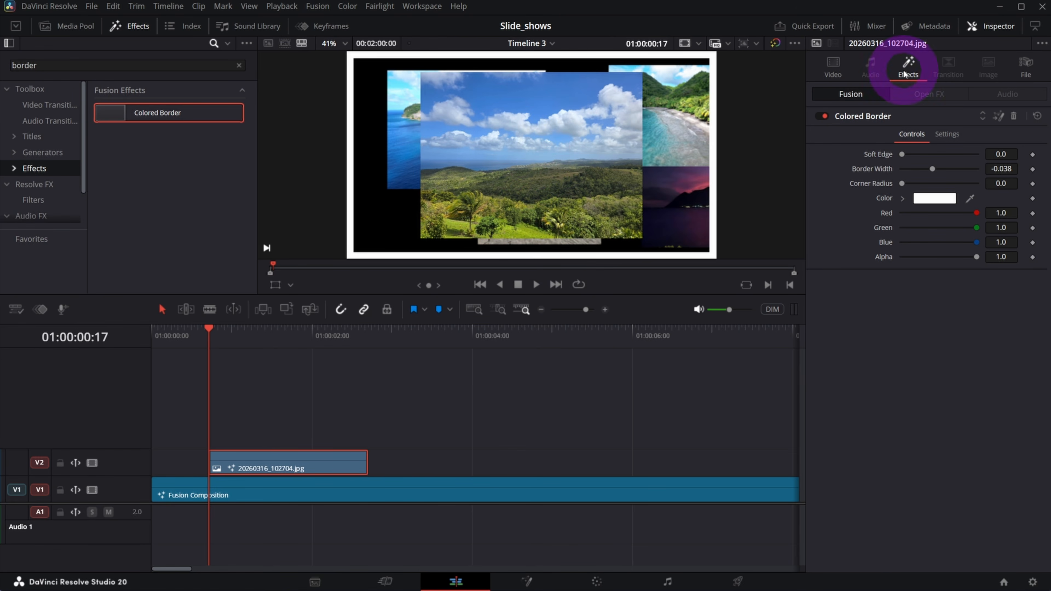
- In the Colored Border's Rectangle1 node, set Width to 0.625, Height to 0.849 and Border Width to -0.0263, and return to the Edit page
left_click(999, 117)
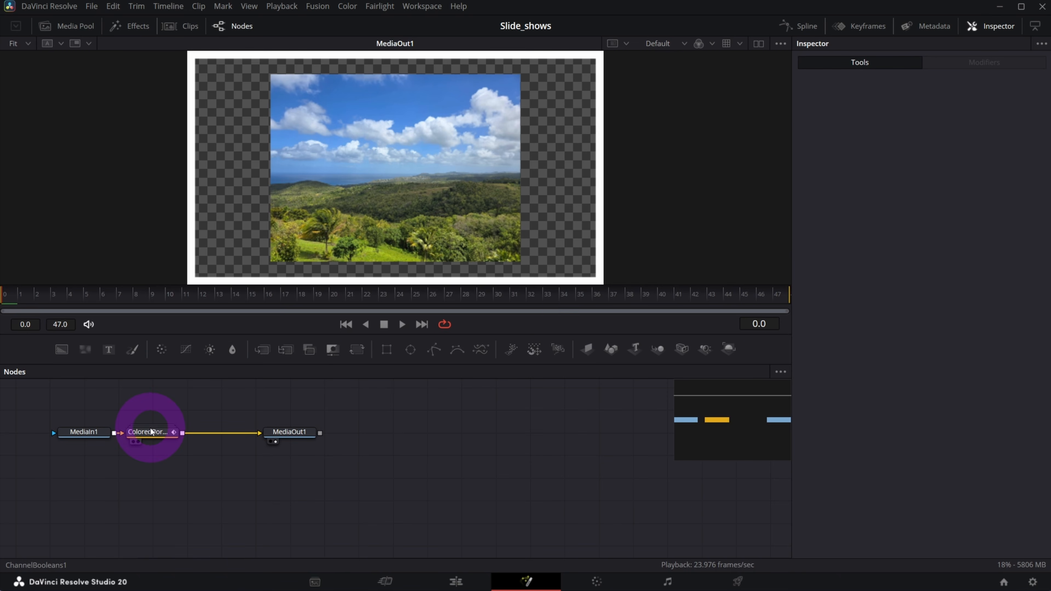
double_click(165, 434)
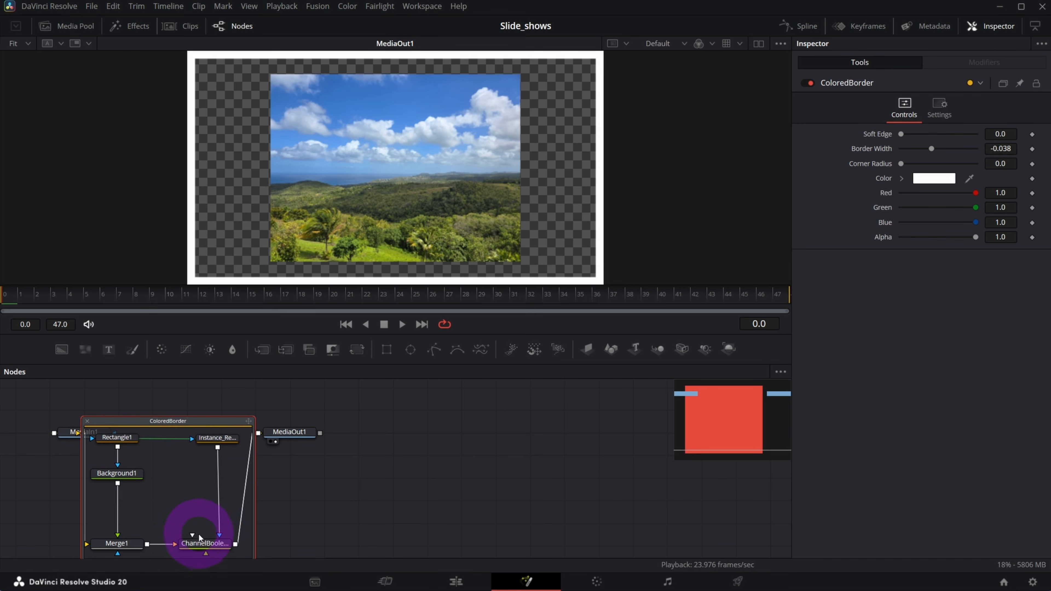
left_click(117, 438)
left_click(832, 83)
left_click_drag(1006, 259, 781, 279)
left_click_drag(1005, 273, 914, 281)
left_click(1003, 192)
left_click_drag(1009, 188, 1050, 188)
left_click_drag(1008, 260, 1001, 276)
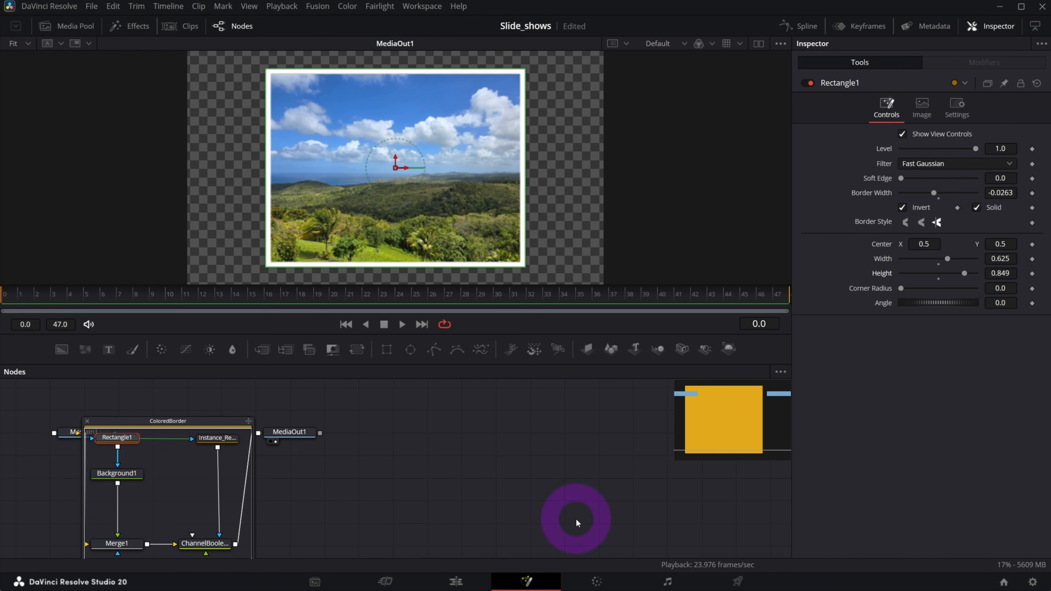
left_click(456, 581)
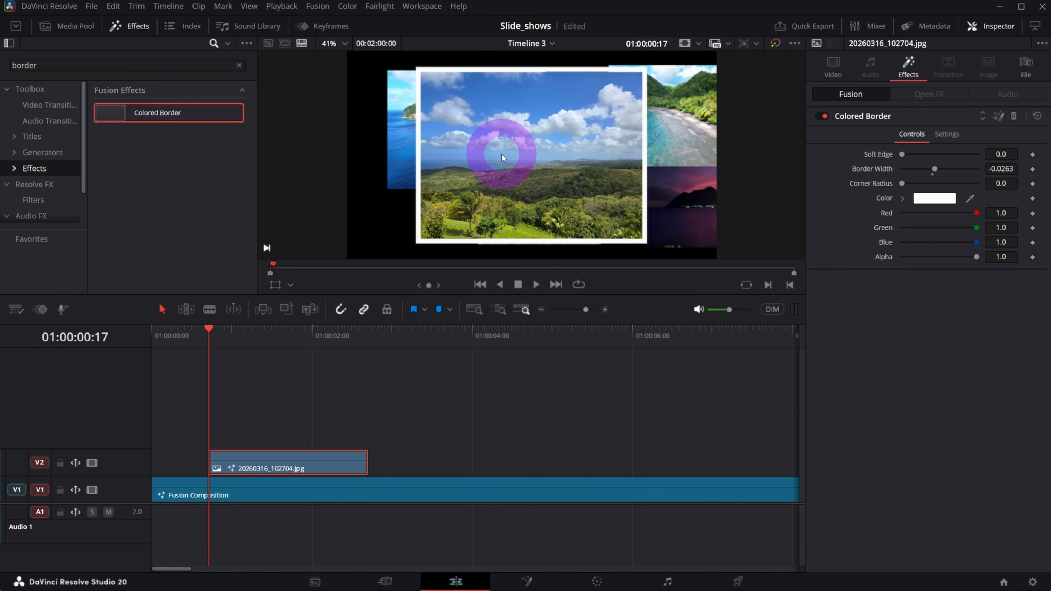
- Search the video transitions for "push" and add the Push transition to the start of the photo clip
left_click(49, 108)
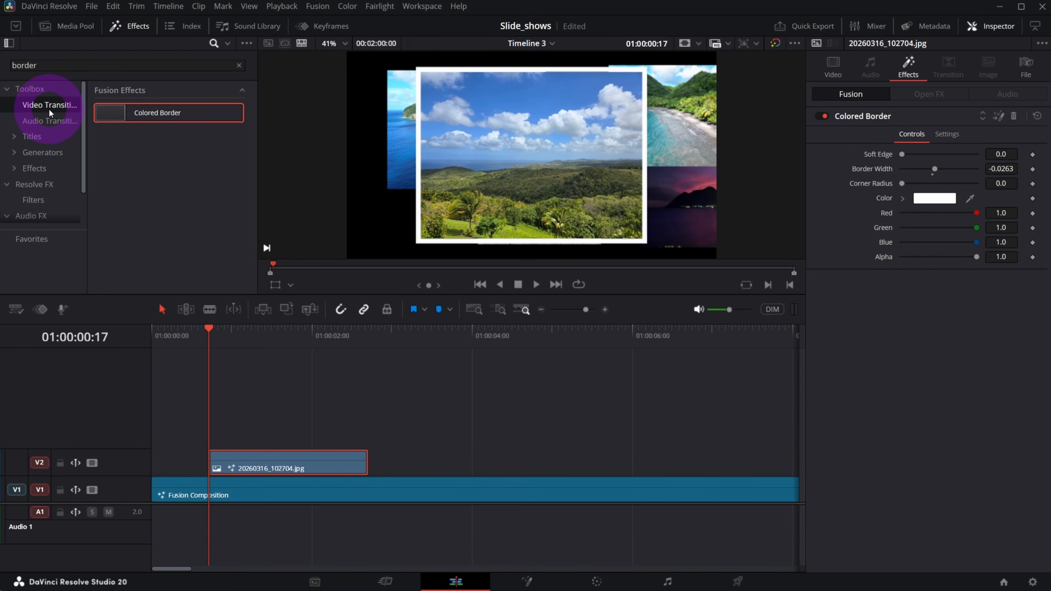
left_click(75, 67)
key("BackSpace")
key("BackSpace")
key("BackSpace")
key("BackSpace")
type("pu")
left_click_drag(115, 107, 223, 453)
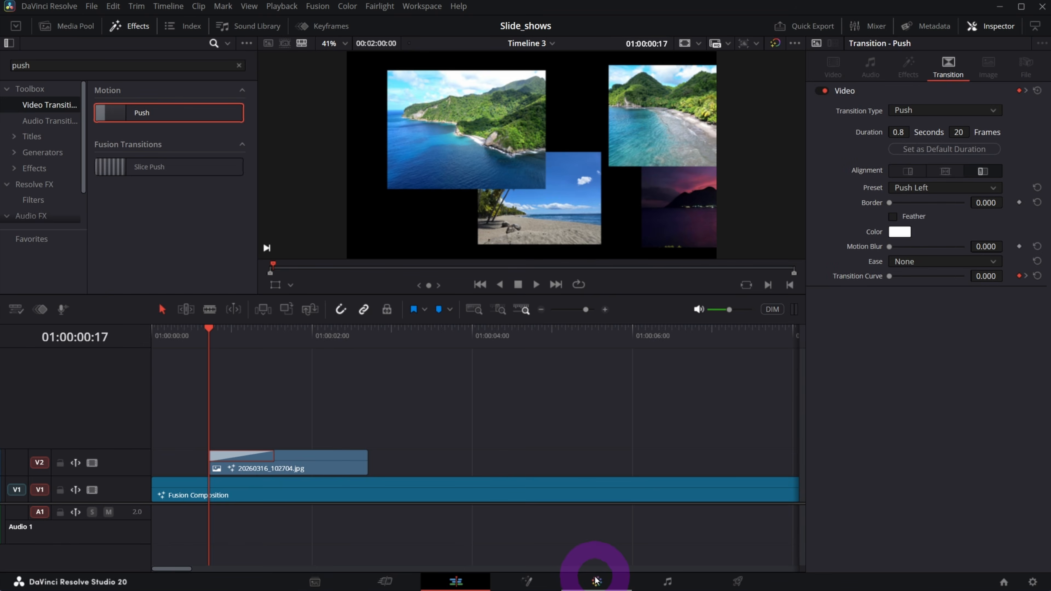
- Set the Push transition's duration to 15 frames and its Ease to In & Out
left_click(960, 132)
key("BackSpace")
key("BackSpace")
type("15")
key("Return")
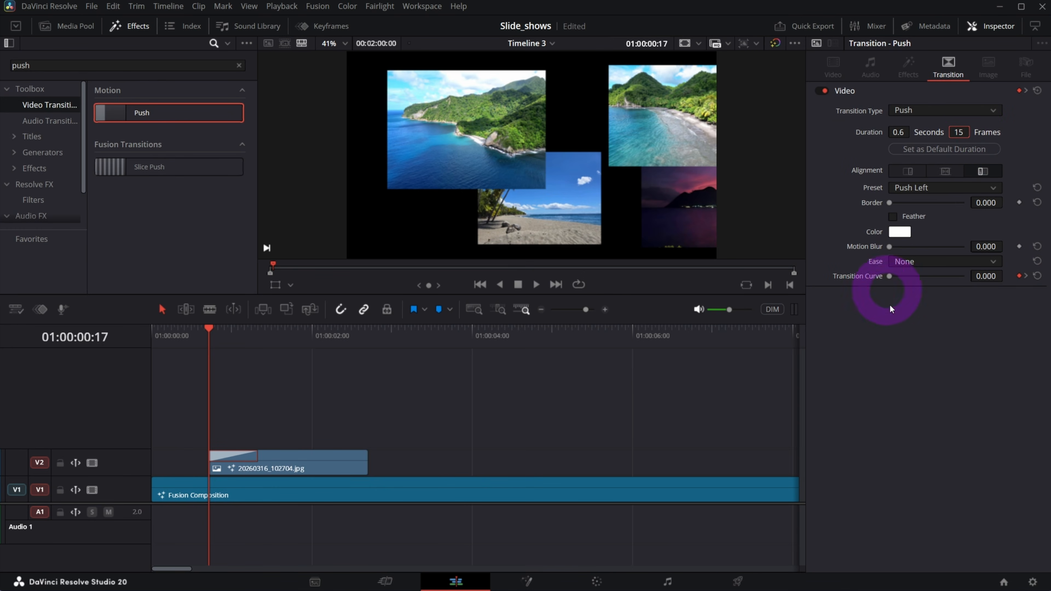
left_click(925, 262)
left_click(916, 316)
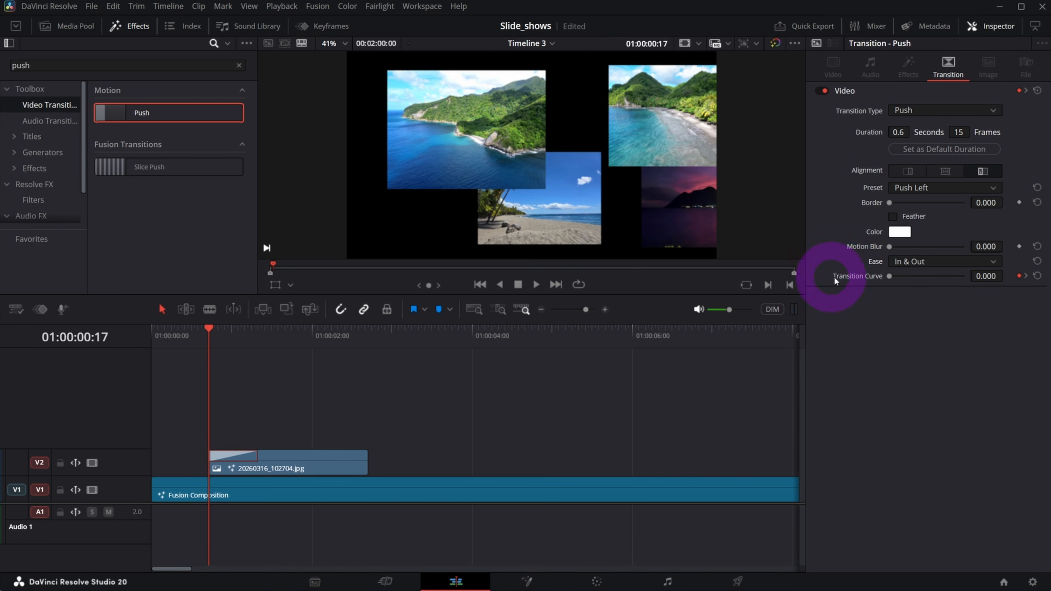
- Play the timeline from just before the photo clip to preview its opening Push transition
key("Left")
key("Left")
key("Left")
key("Left")
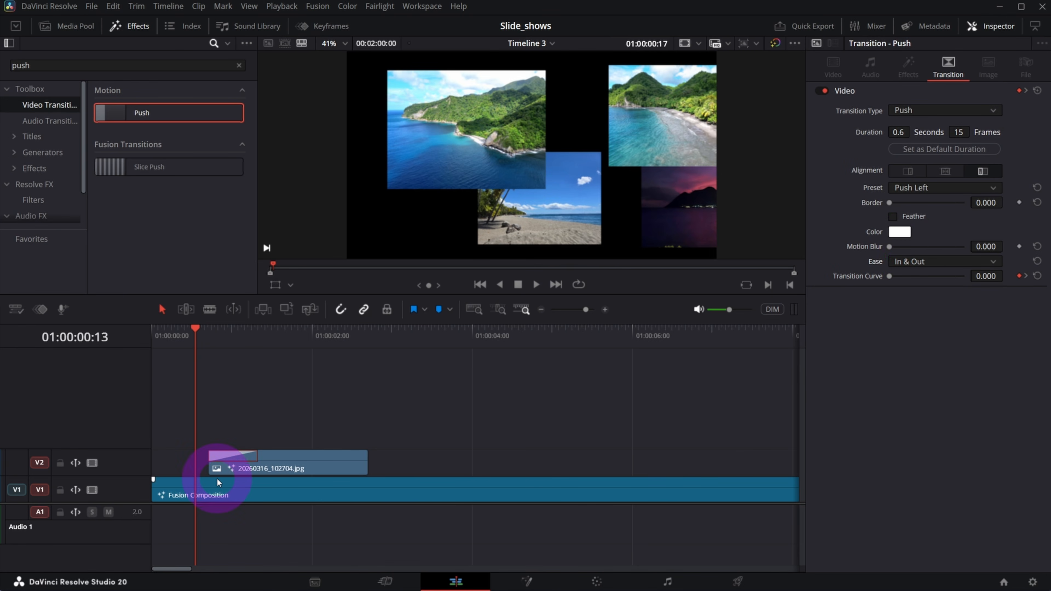
key("space")
- Duplicate the Push transition from the start of the photo clip to its end
left_click(222, 470)
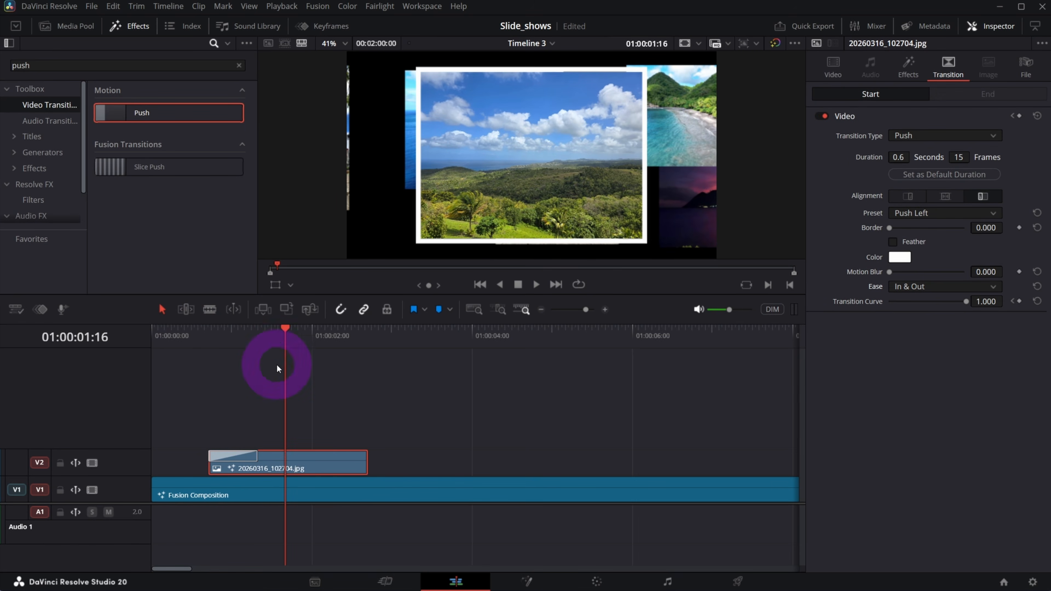
left_click(251, 455)
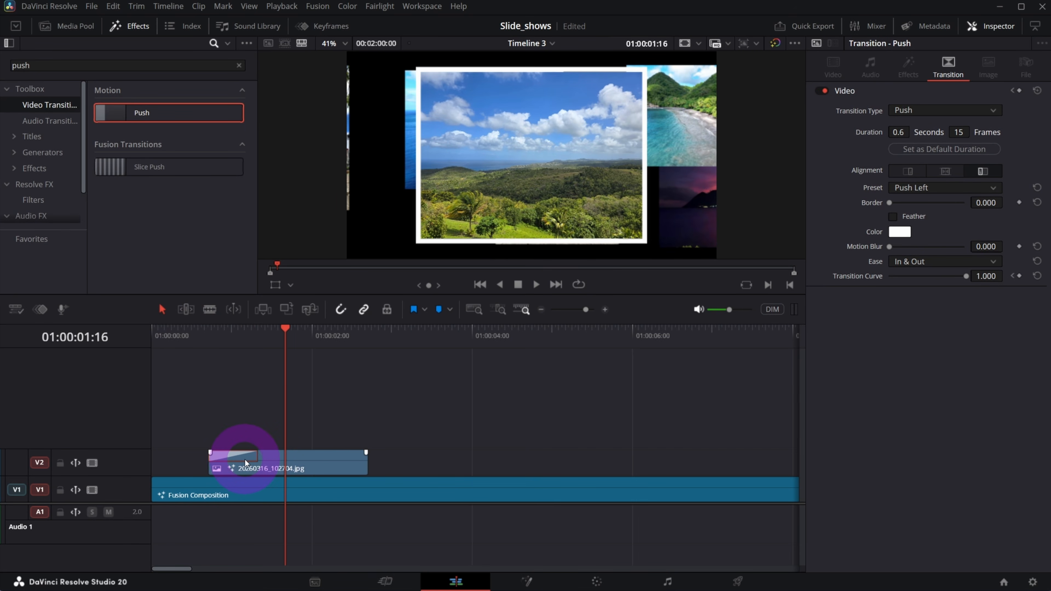
key("alt")
left_click_drag(241, 459, 347, 454)
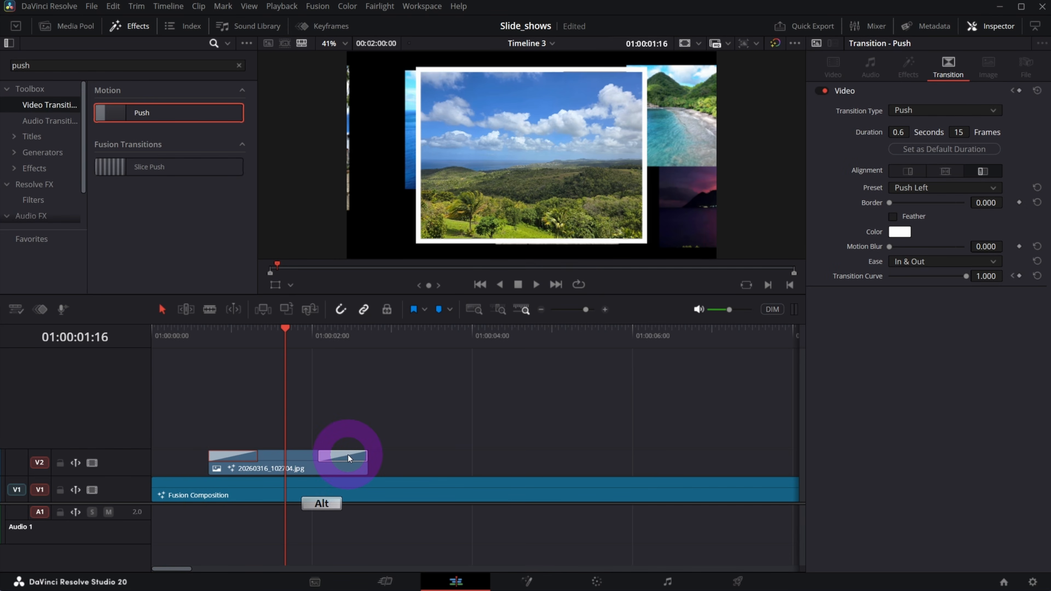
- Compare the settings of the opening and closing Push transitions and play the photo's exit
left_click(241, 455)
left_click(329, 455)
left_click(243, 458)
left_click(321, 455)
key("space")
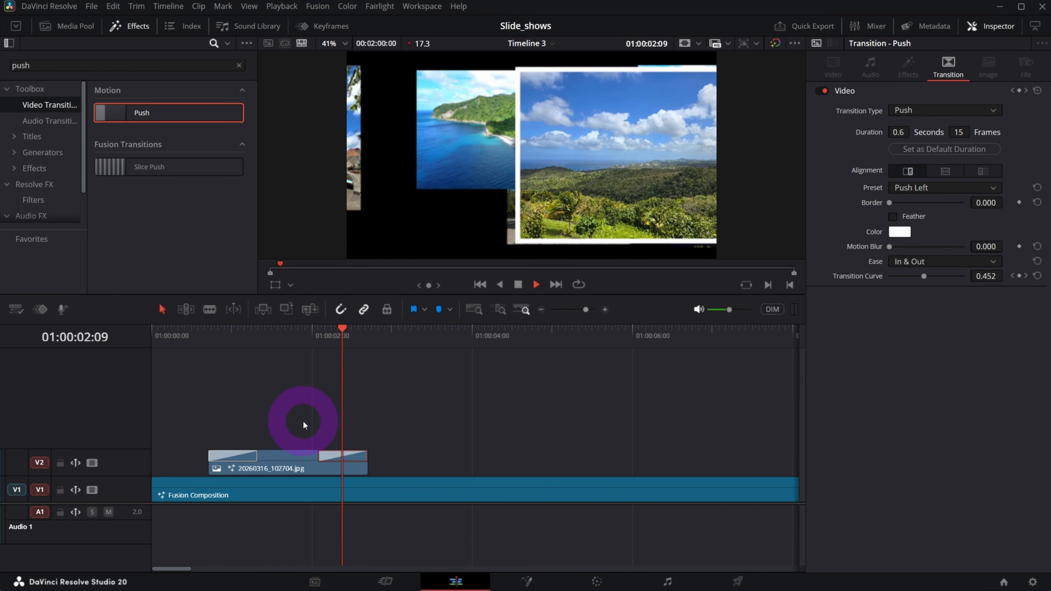
key("space")
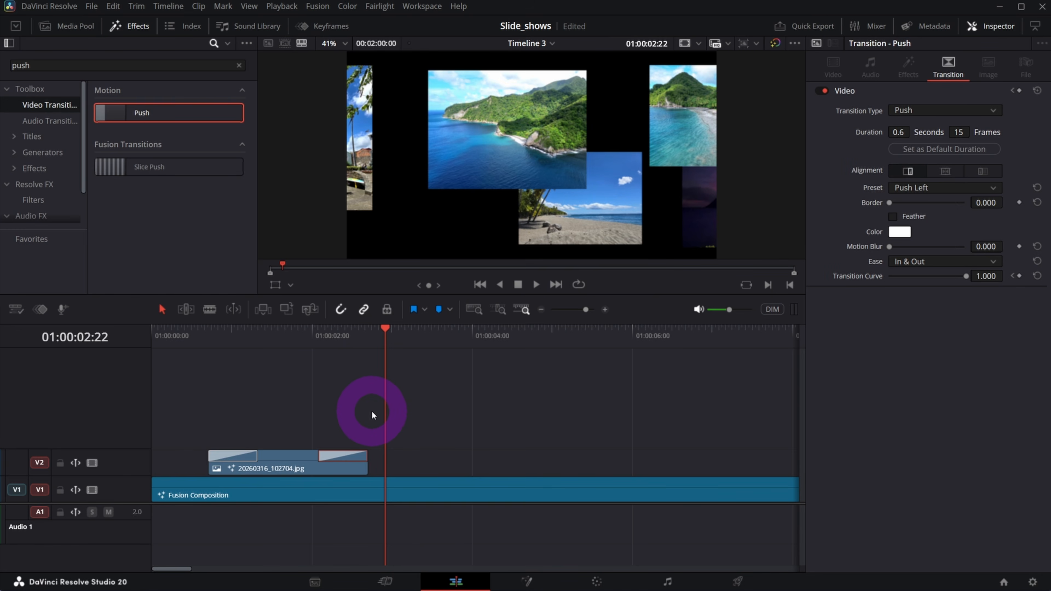
- Convert the Fusion Composition on track V1 into a new compound clip with the default name
right_click(401, 499)
right_click(396, 491)
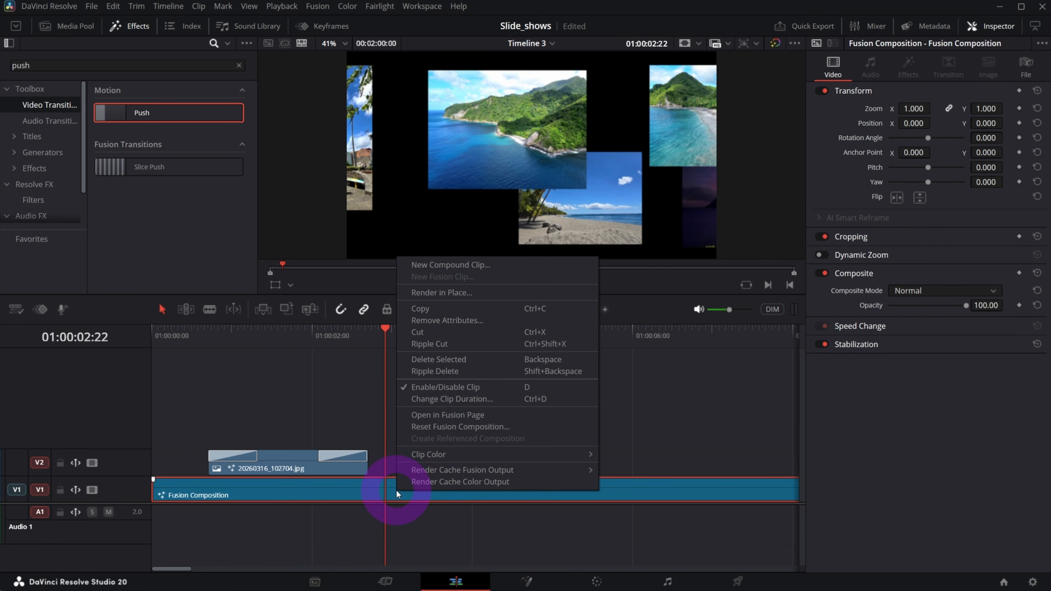
left_click(450, 266)
left_click(588, 333)
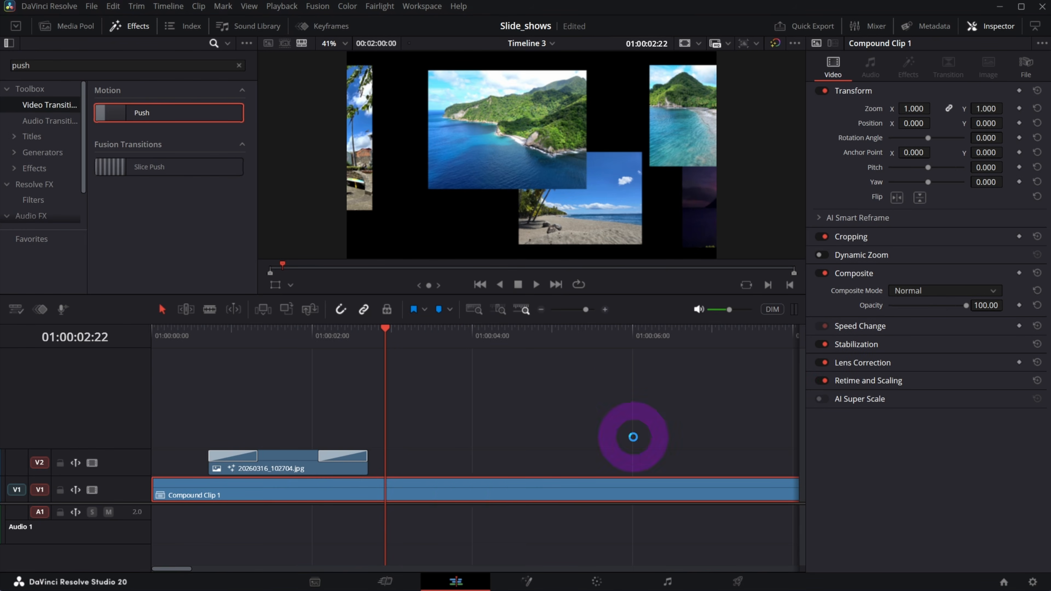
- Show the retime controls on the compound clip and add a speed point at 01:00:00:17, where the photo clip starts
scroll(497, 455, "down", 2)
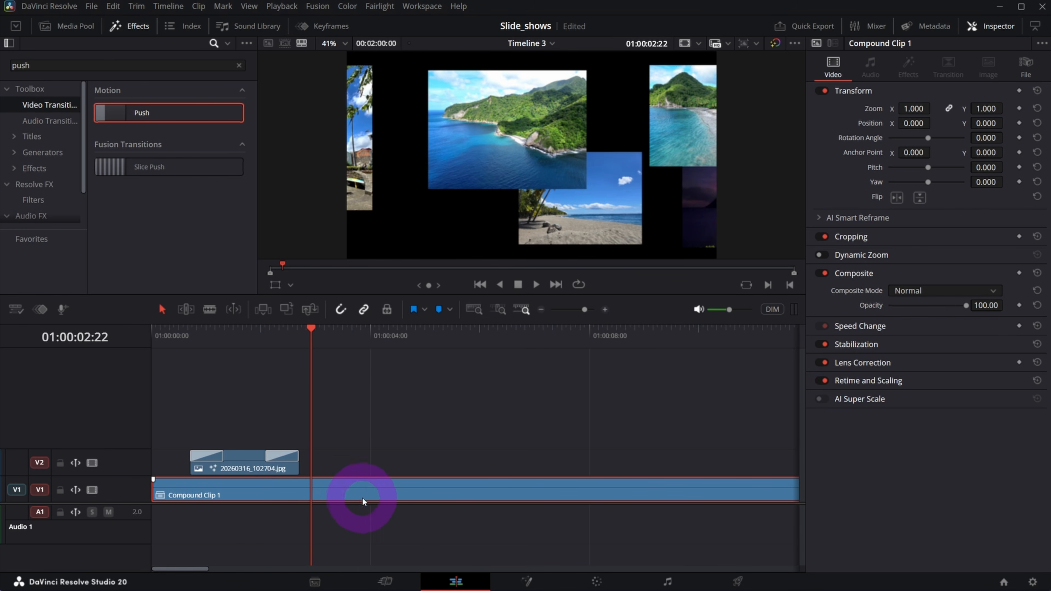
key("ctrl+r")
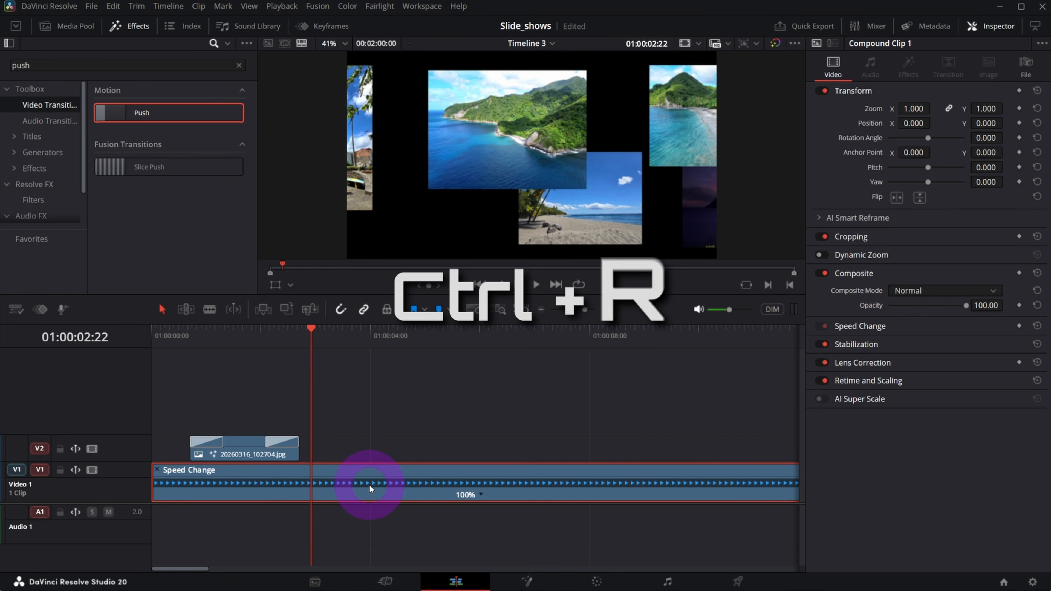
left_click(190, 331)
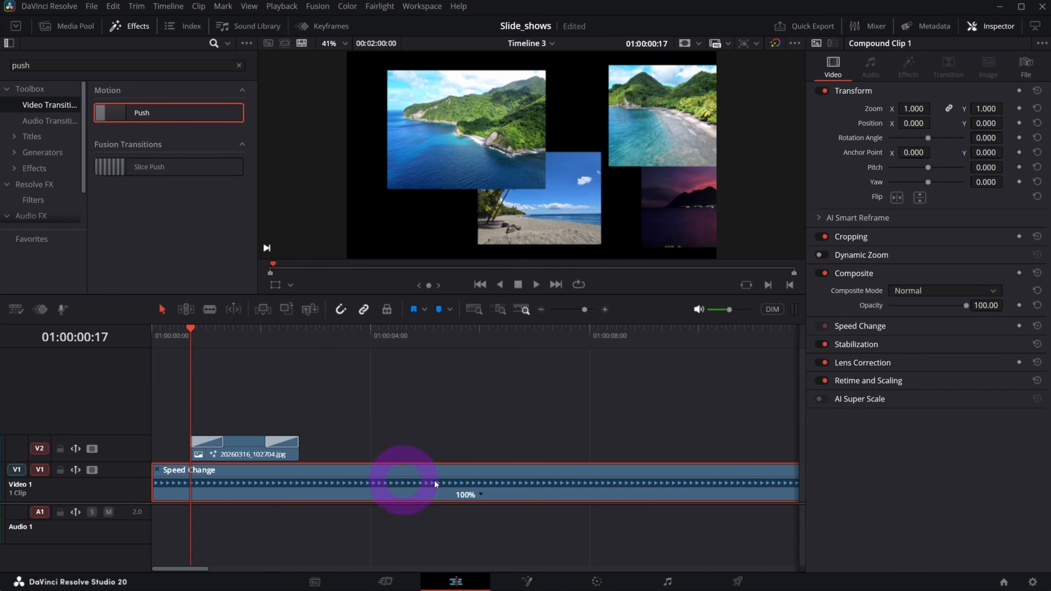
left_click(481, 495)
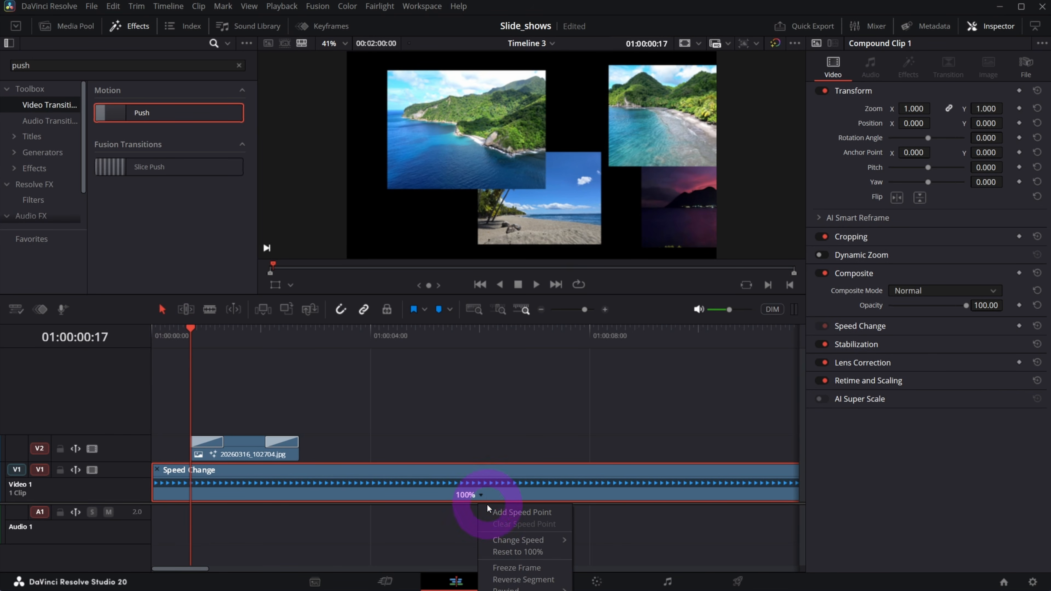
left_click(505, 513)
- Add a second speed point at 01:00:10:18 and move it close to the first, bringing the segment between them to 2191%
left_click_drag(415, 336, 747, 353)
left_click(499, 494)
left_click(518, 513)
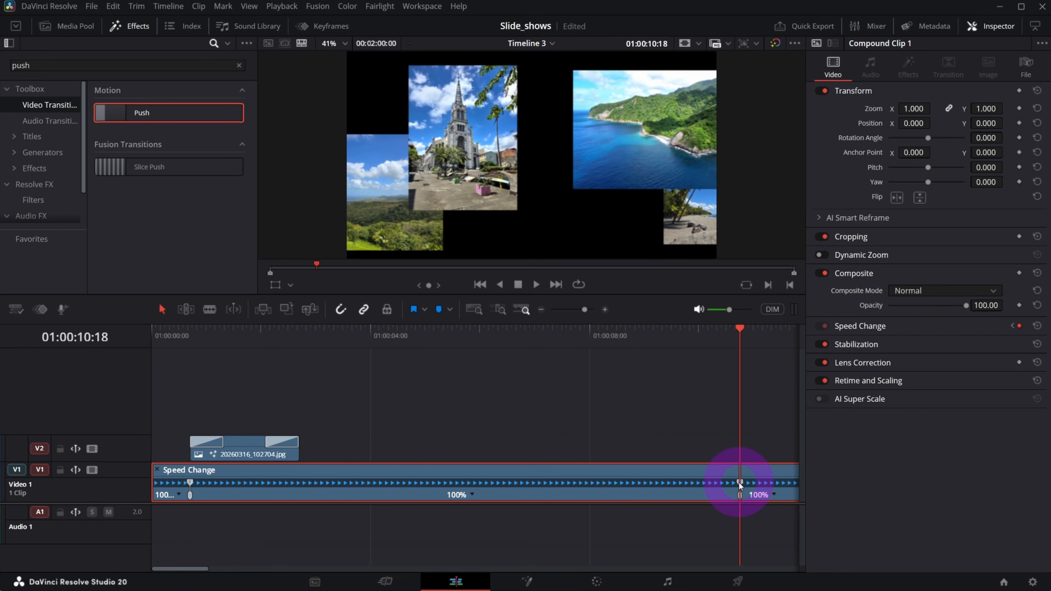
left_click_drag(739, 482, 692, 482)
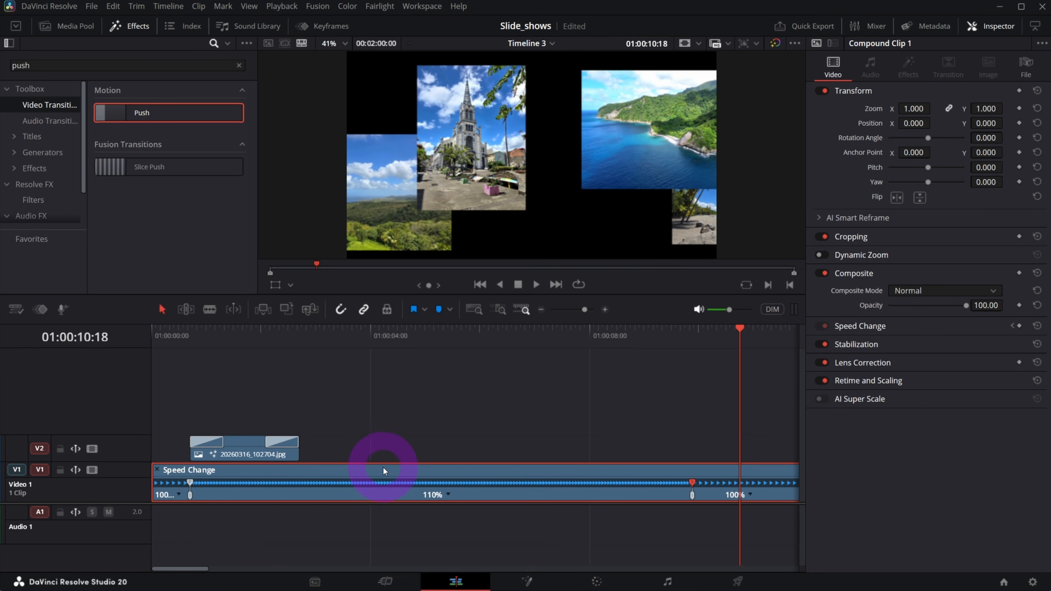
left_click_drag(369, 472, 215, 483)
- Play the section around the first speed ramp to check the background's acceleration under the incoming photo
left_click(206, 331)
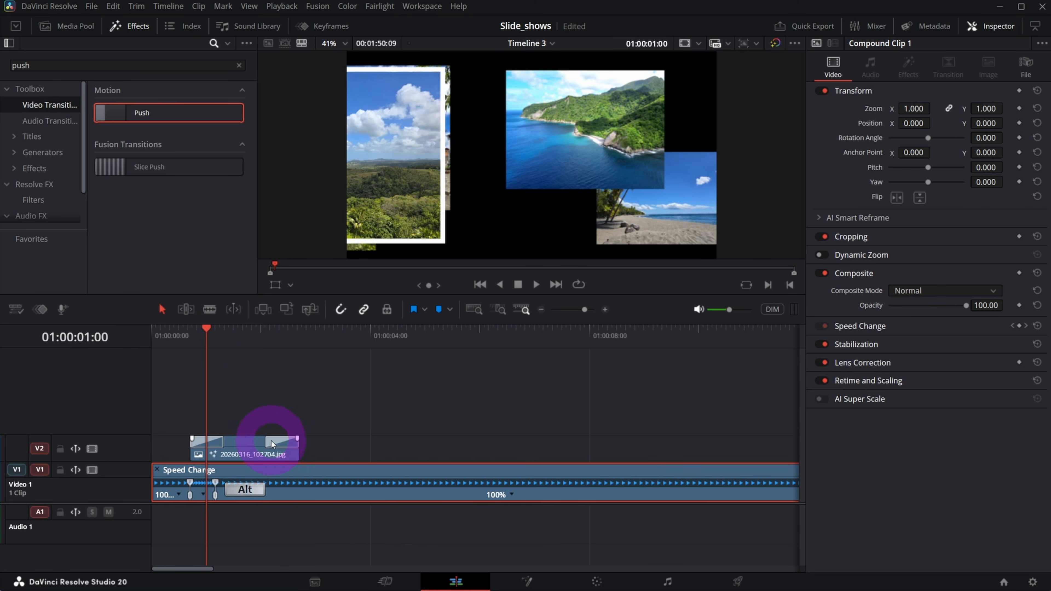
scroll(290, 447, "up", 2)
scroll(307, 455, "up", 1)
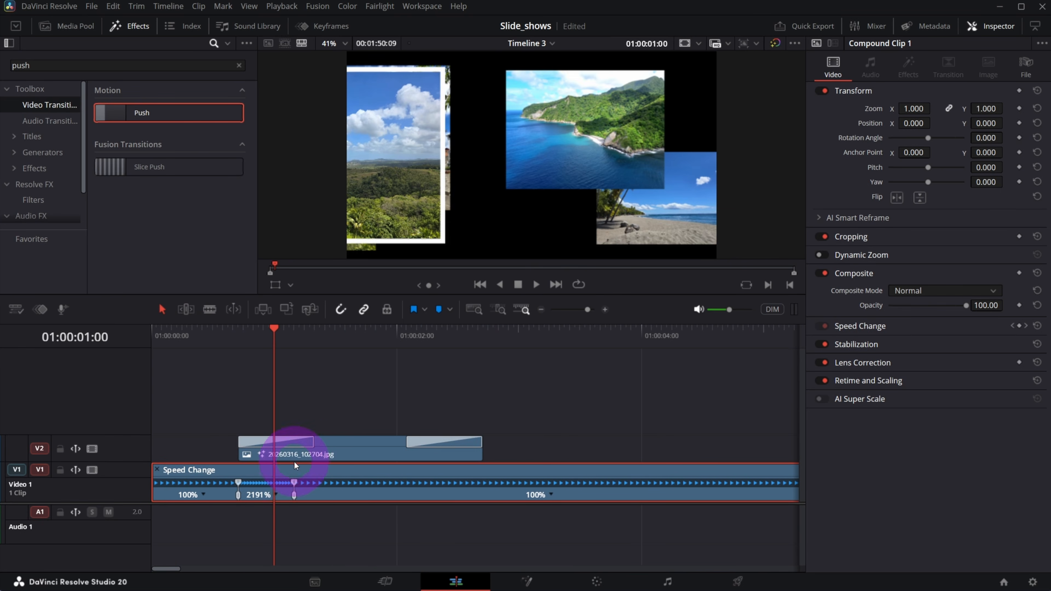
left_click(223, 339)
key("space")
left_click(223, 339)
key("space")
left_click(222, 339)
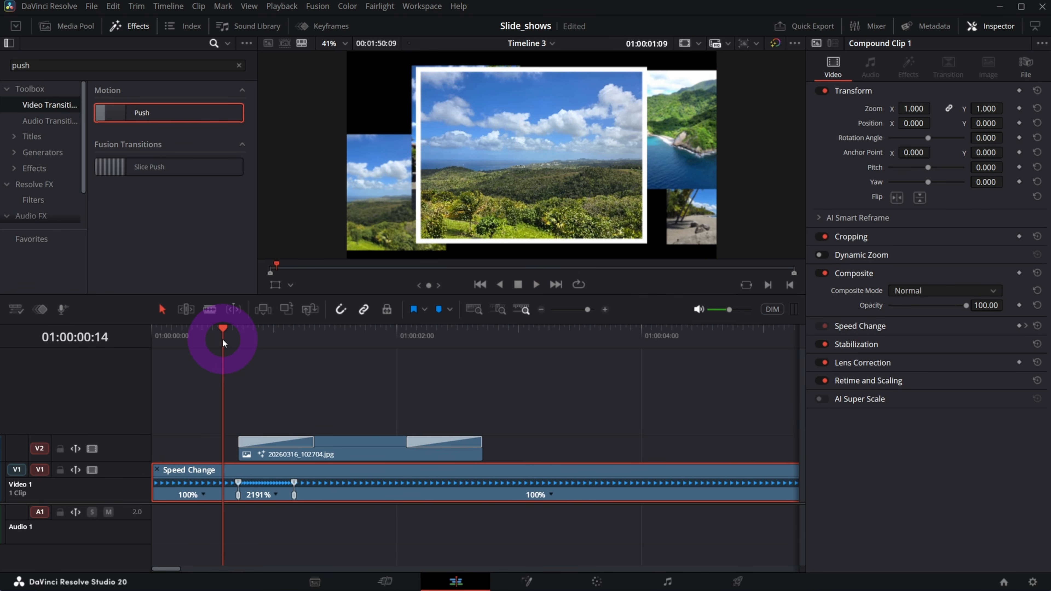
key("space")
key("space")
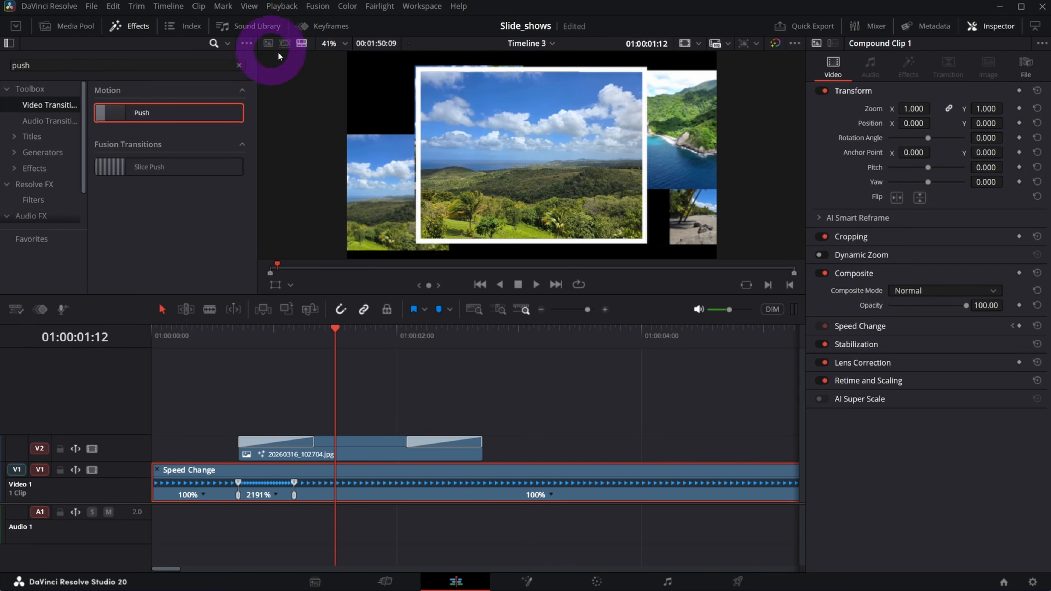
- Display the compound clip's Retime Speed curve and apply Ease In and Out to the second speed point, adjusting its handle
left_click(325, 28)
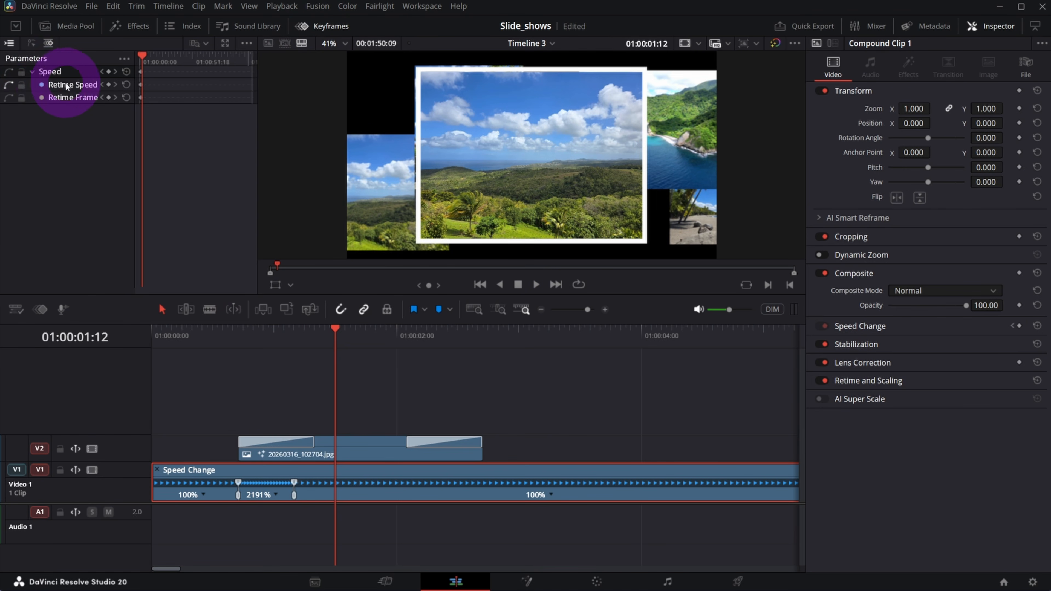
left_click(8, 85)
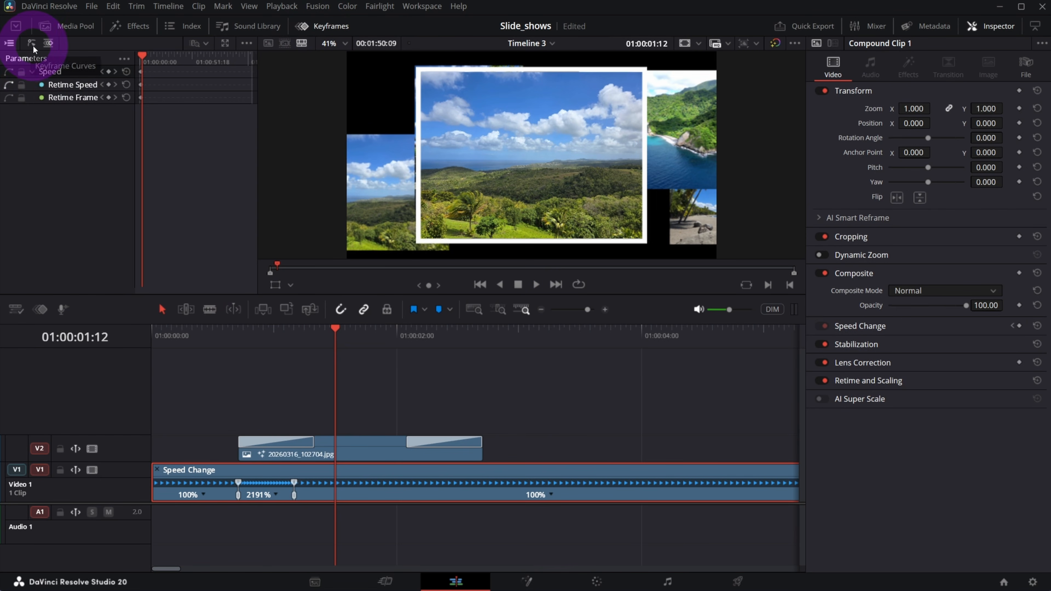
left_click(33, 45)
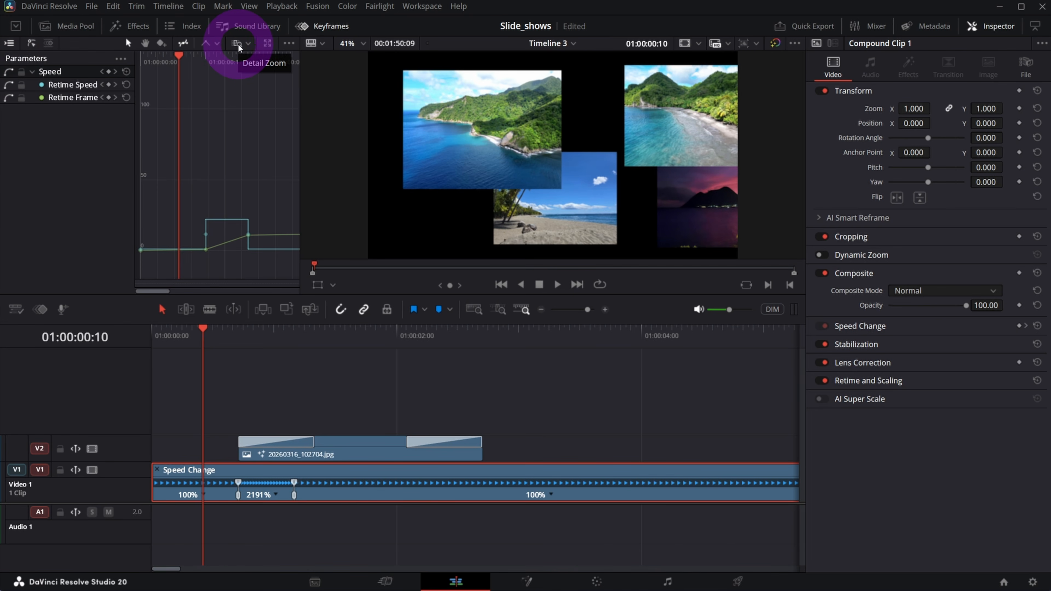
left_click(238, 48)
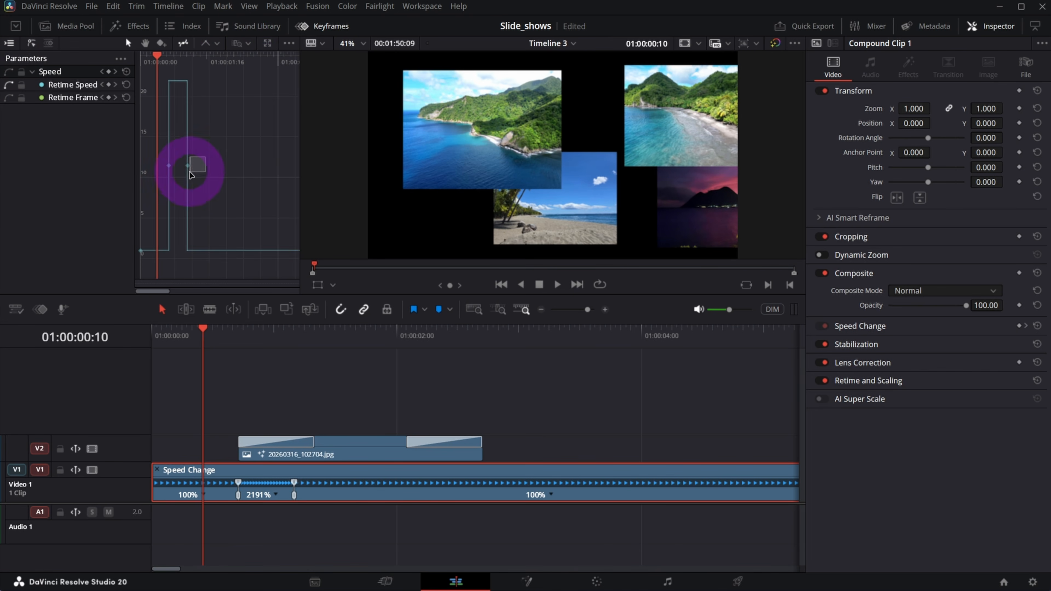
left_click(187, 165)
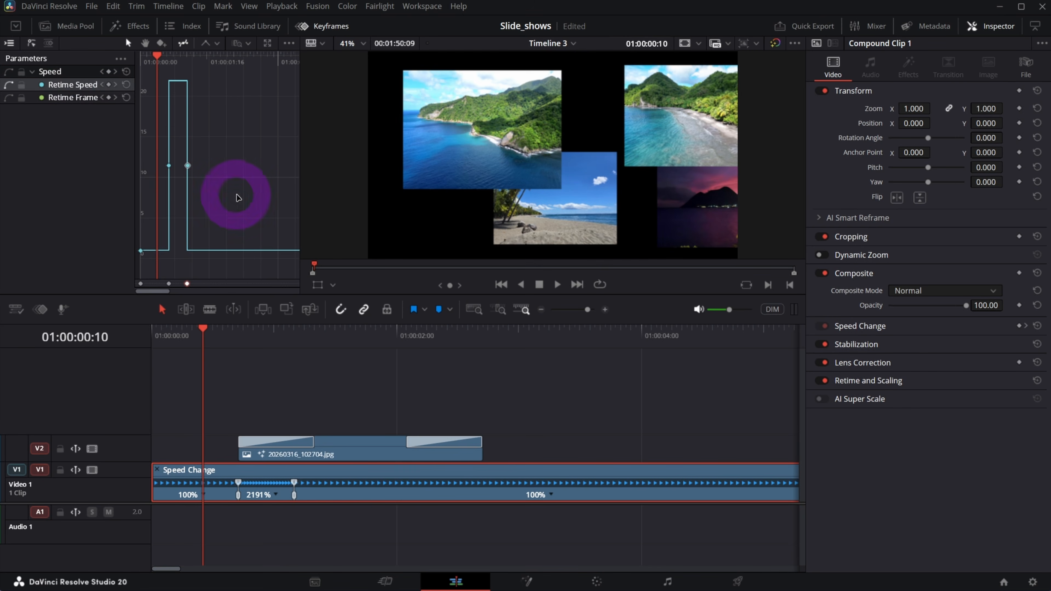
left_click(216, 43)
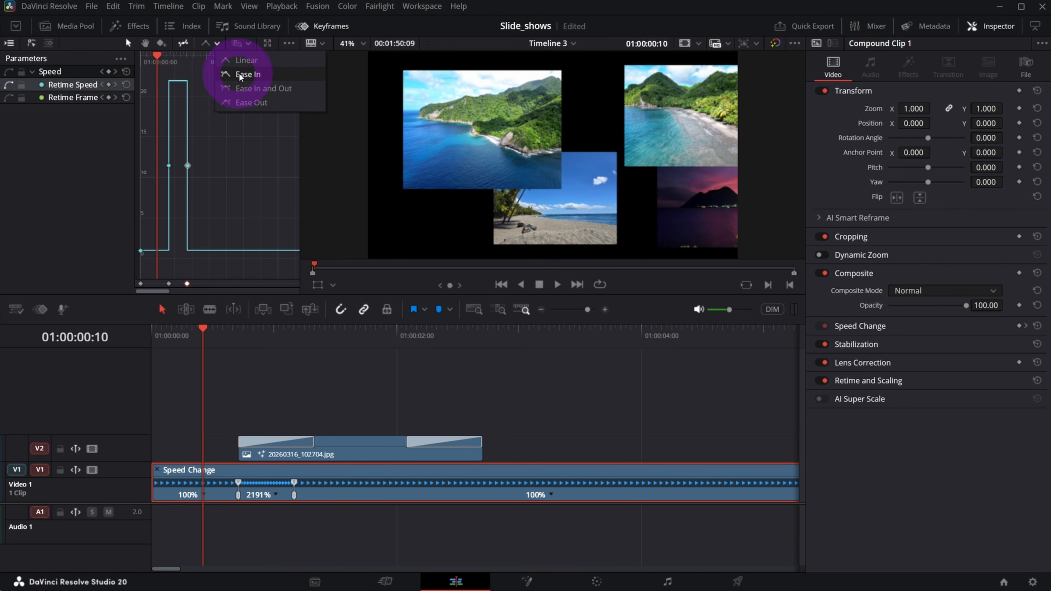
left_click(248, 91)
left_click_drag(201, 165, 204, 169)
- Replay the photo's entrance to check the eased speed ramp
left_click(223, 342)
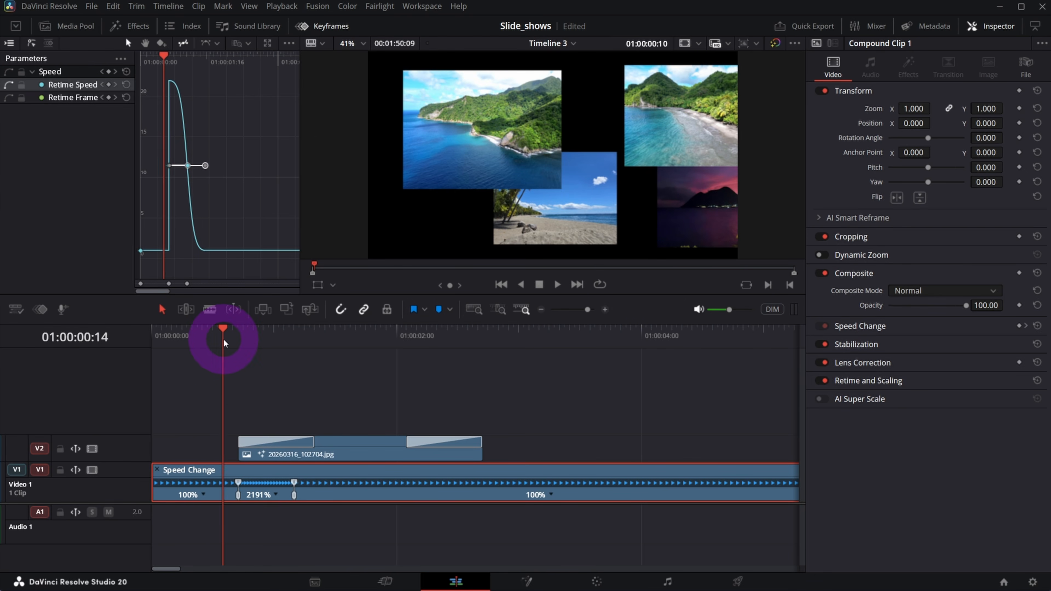
key("space")
left_click(221, 341)
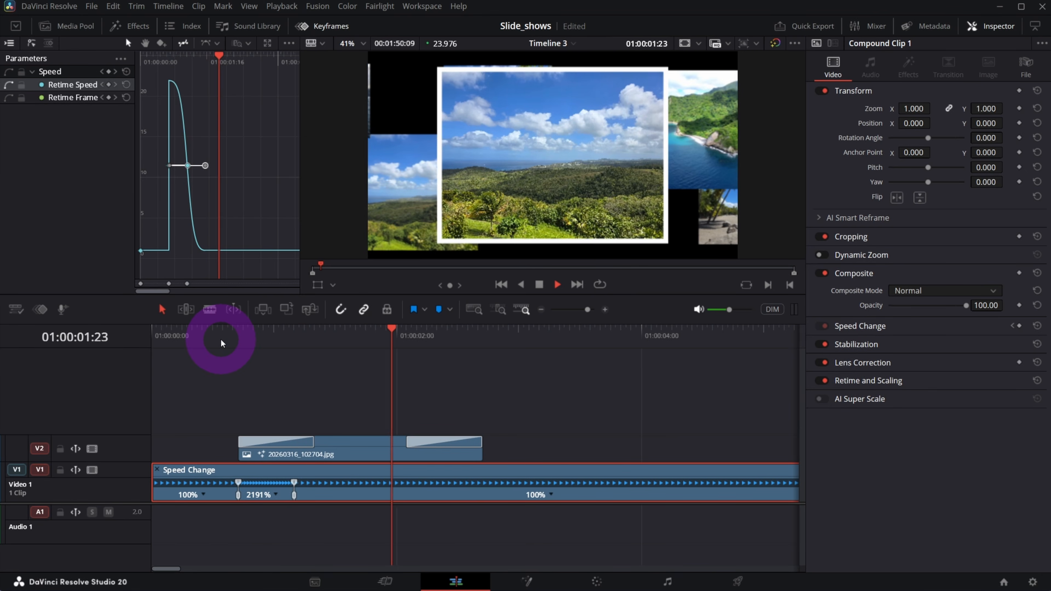
left_click(222, 343)
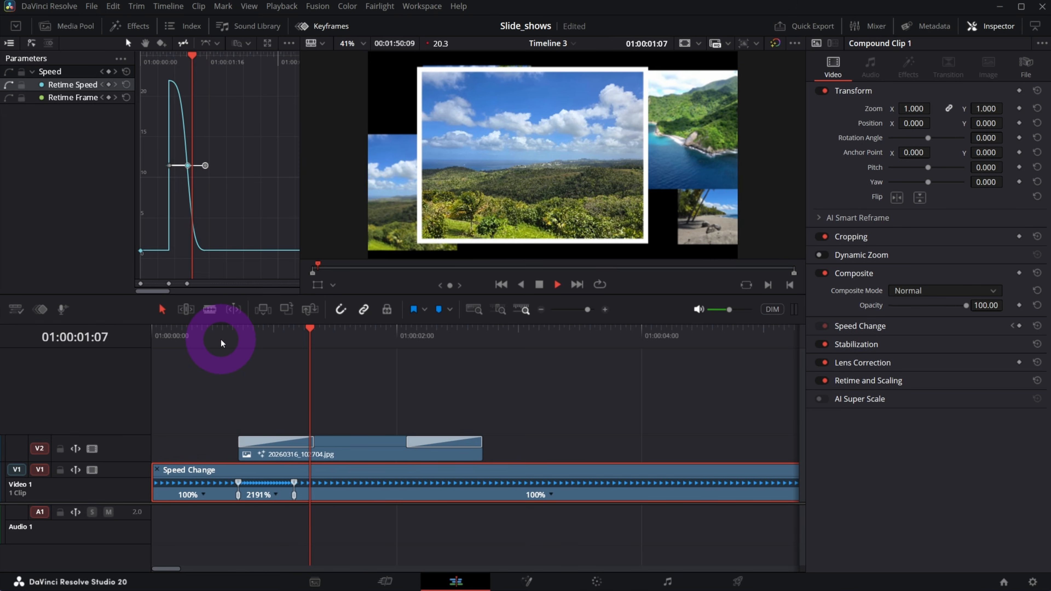
left_click(222, 342)
- Add two speed points for the closing Push transition, speed up the segment between them, and ease the last one in the Retime Speed curve
left_click(551, 495)
left_click(557, 496)
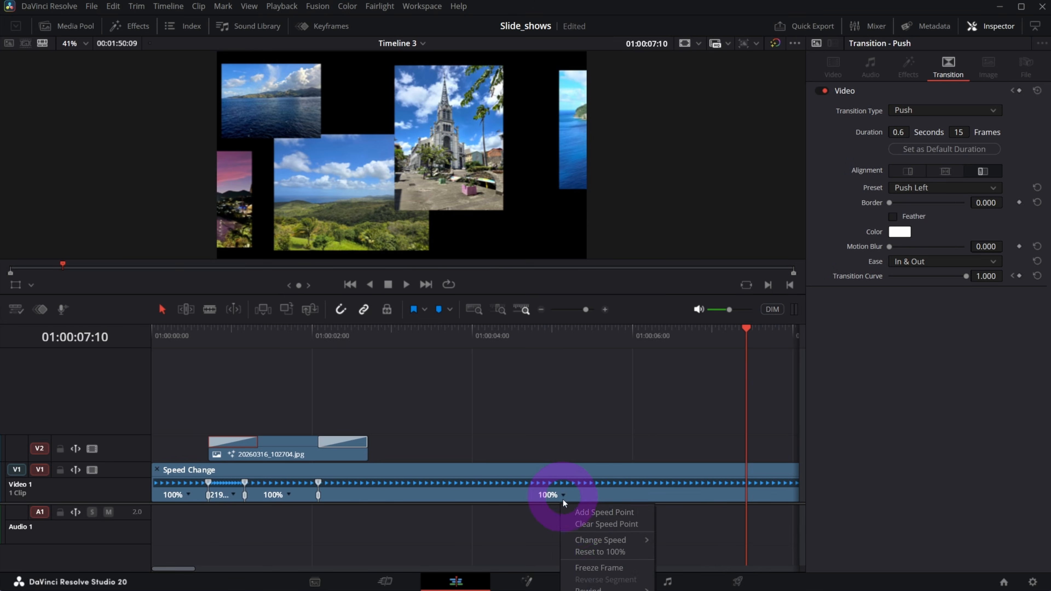
left_click(352, 486)
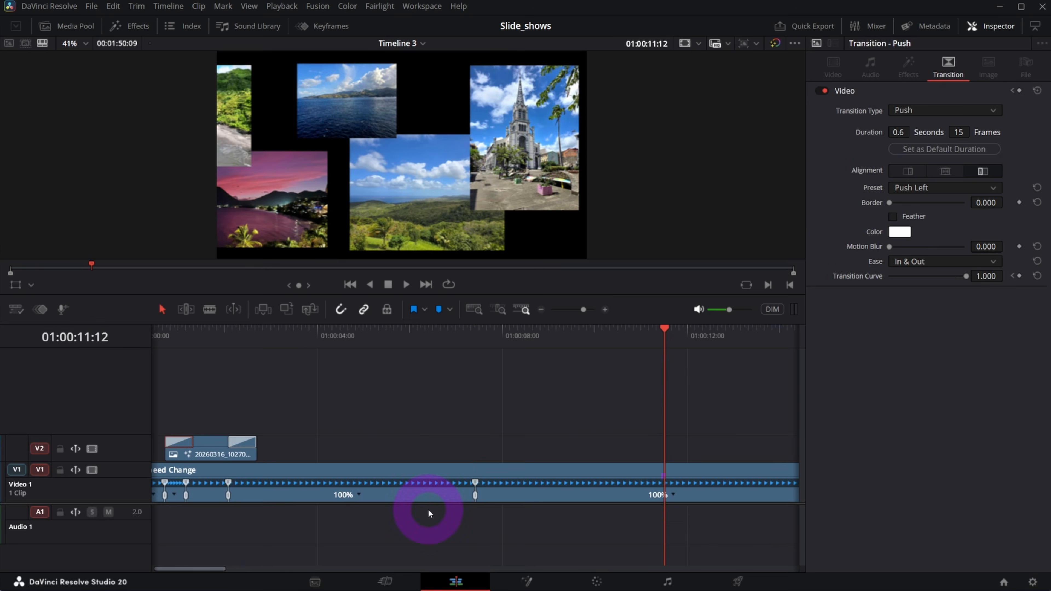
left_click(522, 496)
left_click(247, 483)
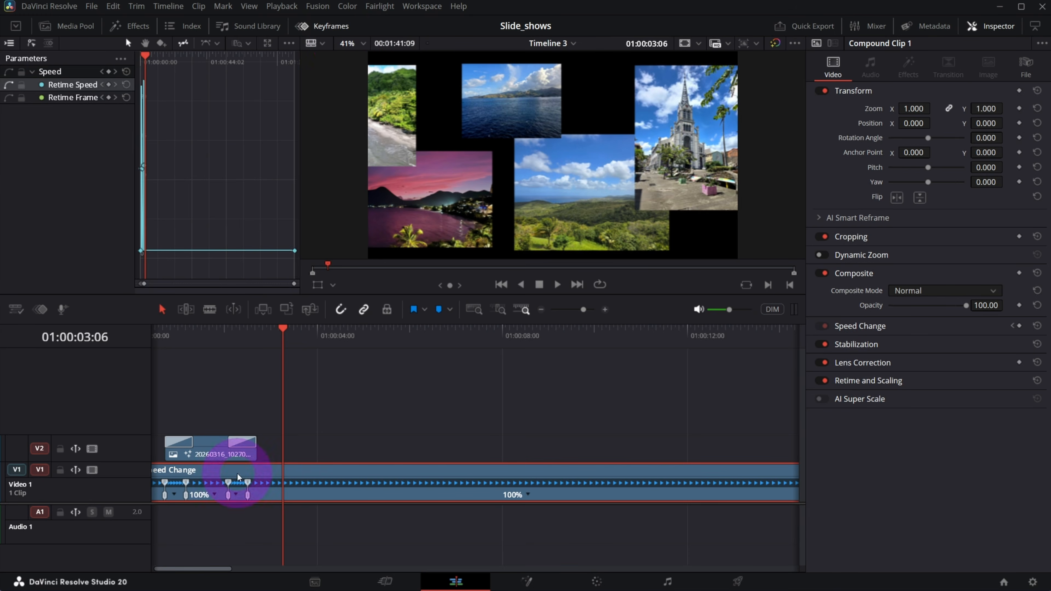
left_click(239, 43)
left_click(106, 96)
- Play the timeline from its beginning to review both speed ramps with the photo's entrance and exit
left_click(174, 336)
key("space")
left_click(174, 338)
left_click(174, 337)
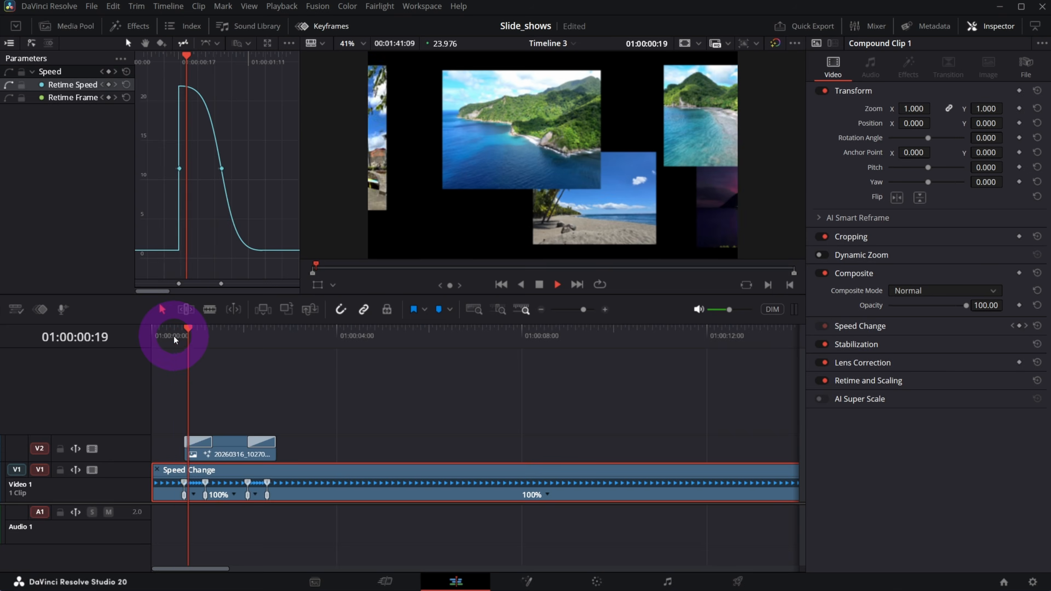
left_click(175, 338)
key("space")
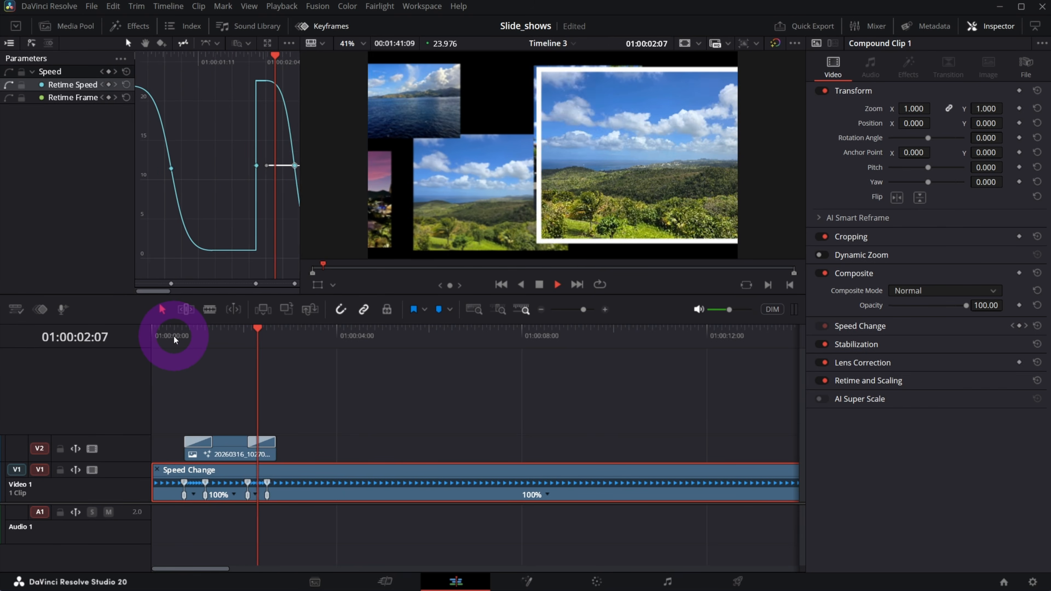
key("space")
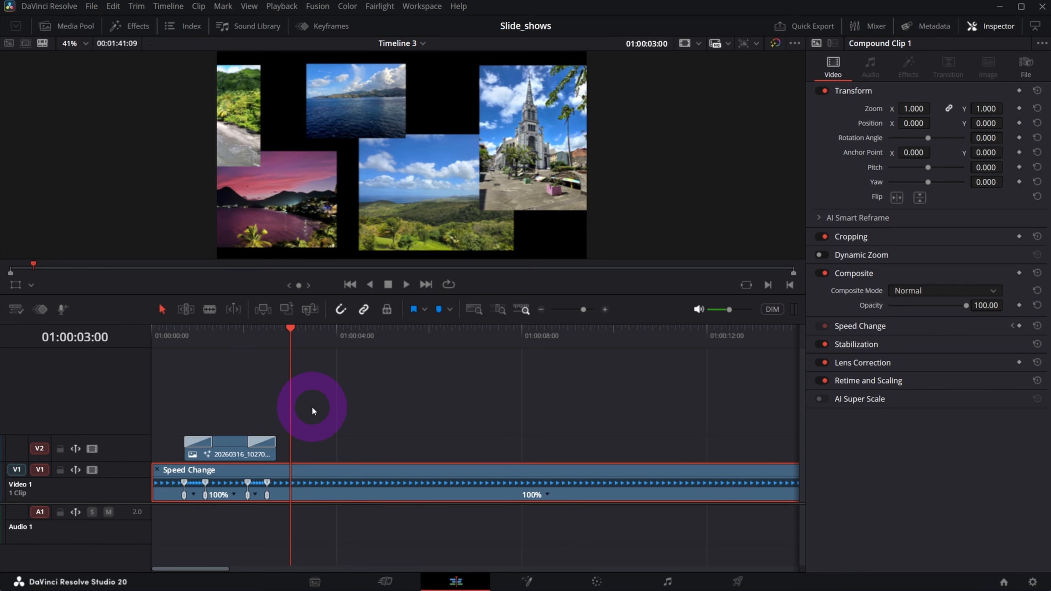
- Place 20260324_124342.jpg from the Graphics bin on track V3, just after the first photo clip
left_click(124, 100)
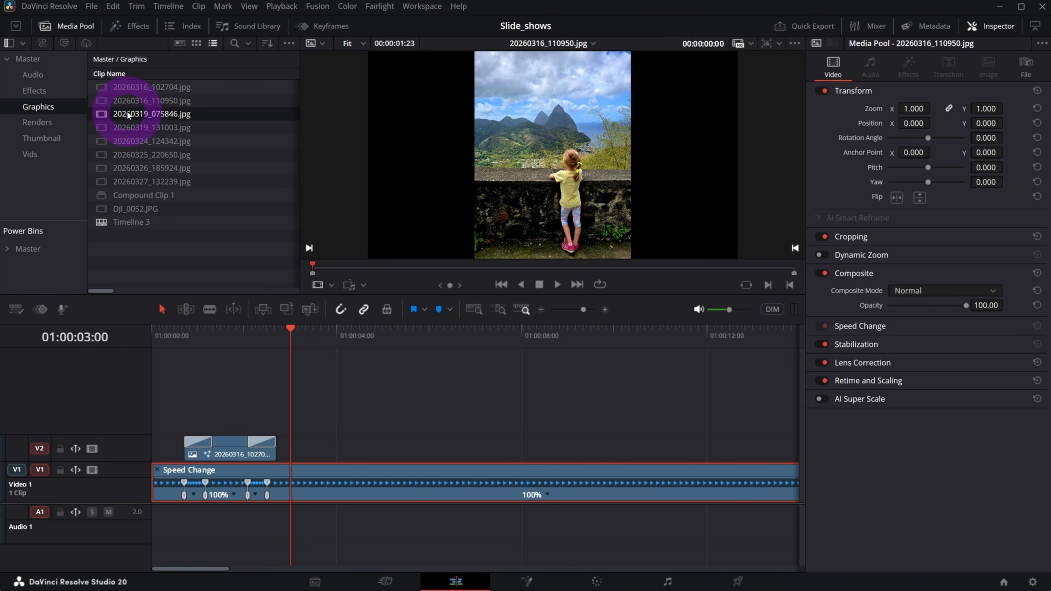
left_click(171, 137)
left_click_drag(171, 137, 354, 429)
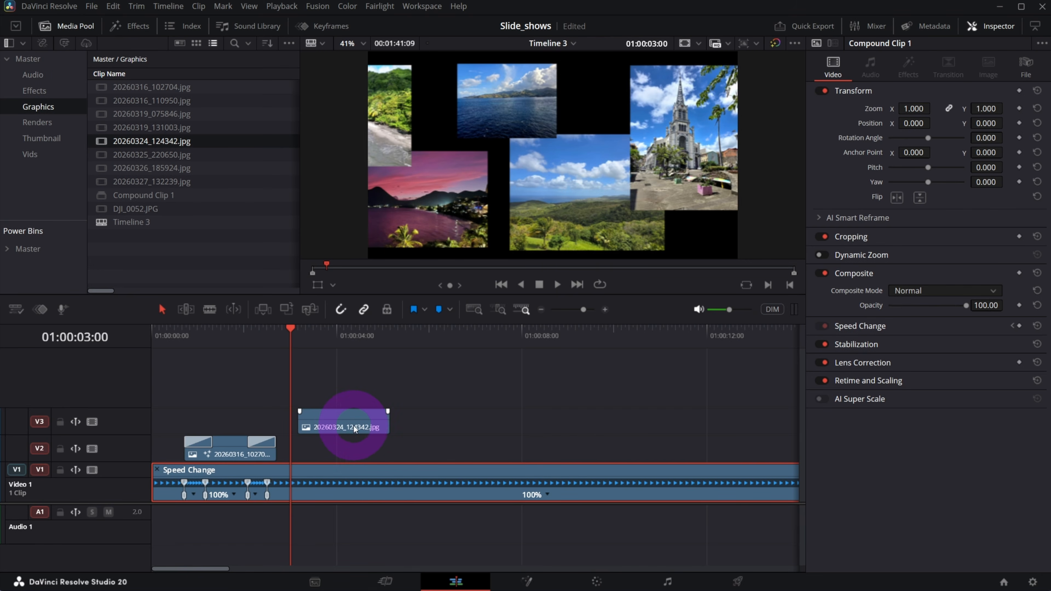
- Copy the first photo's attributes and paste its zoom, scale, plugins and Fusion effects onto 20260324_124342.jpg on V3
left_click(229, 448)
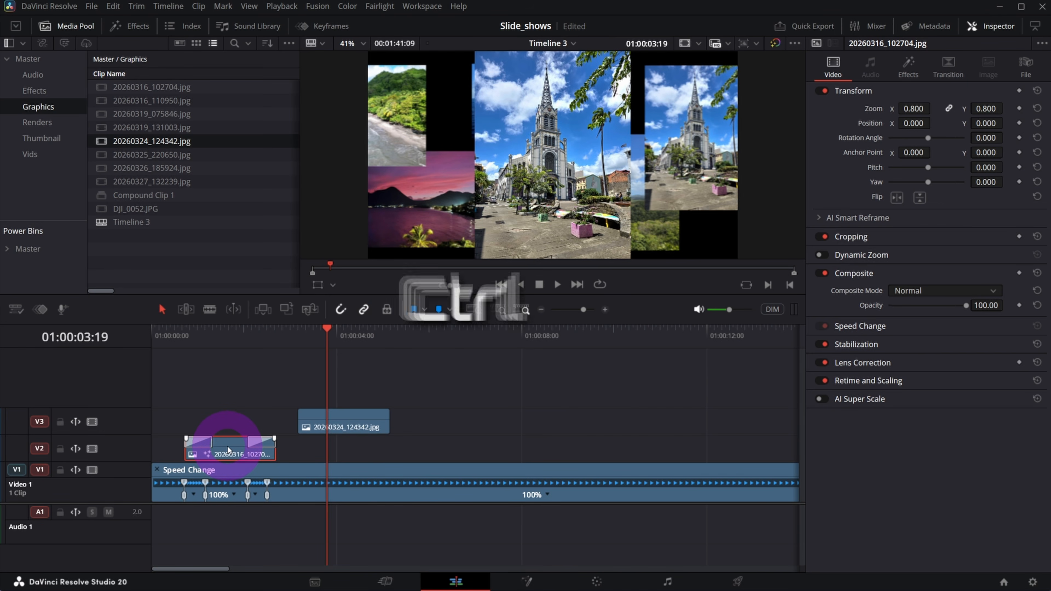
key("ctrl+c")
left_click(344, 422)
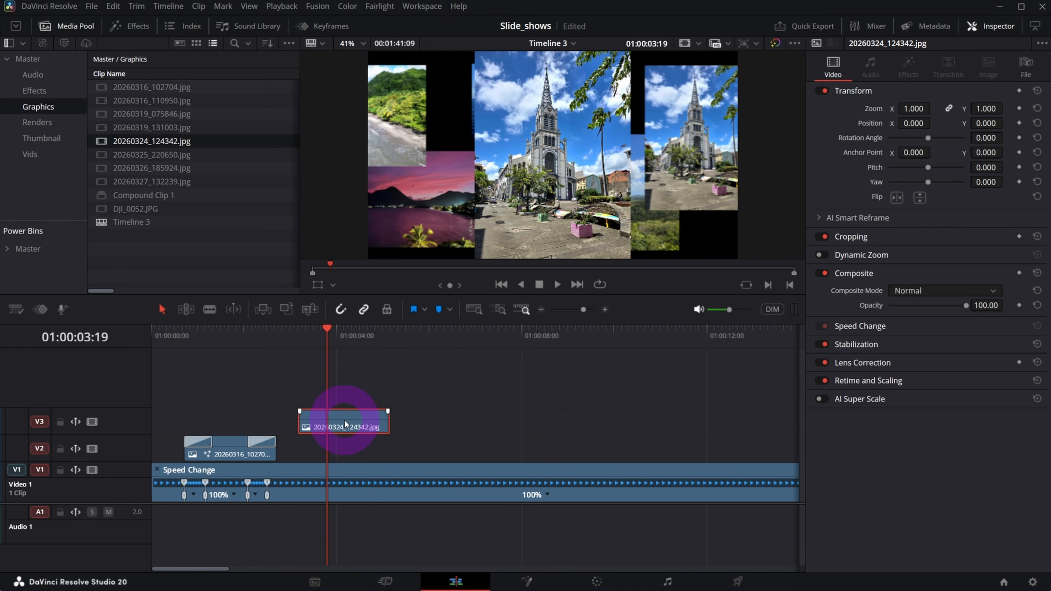
key("alt+v")
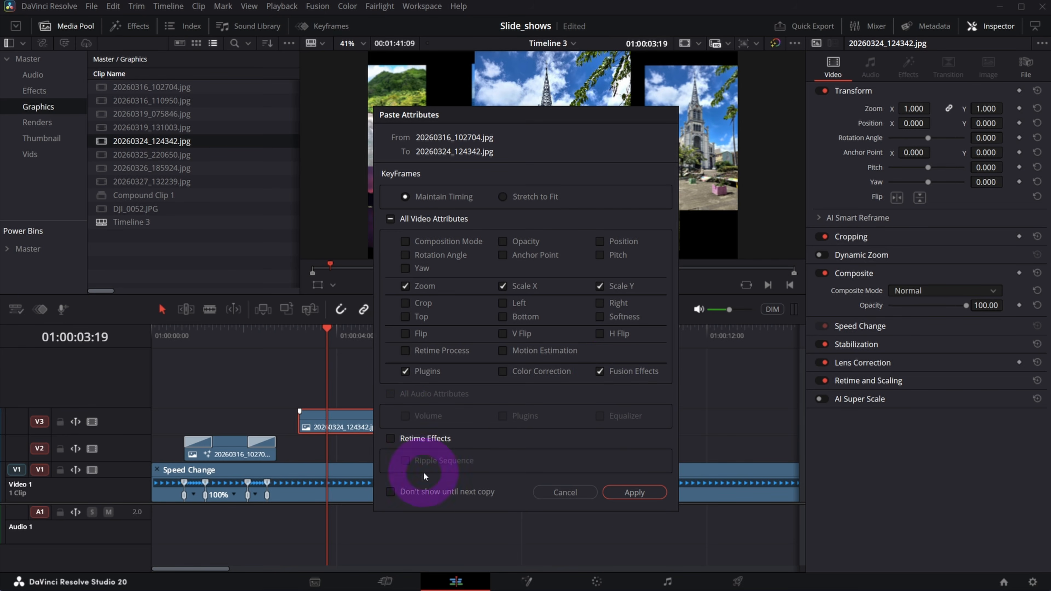
left_click(632, 492)
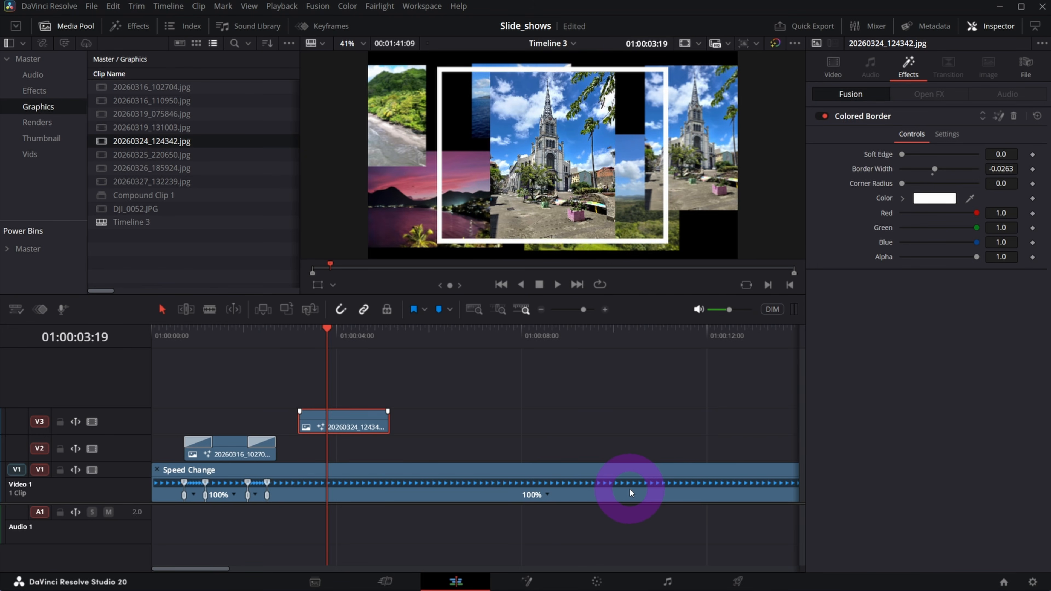
- Narrow the second photo's border to a width of 0.362 through the Colored Border's Rectangle1 in Fusion, and return to the Edit page
left_click(454, 82)
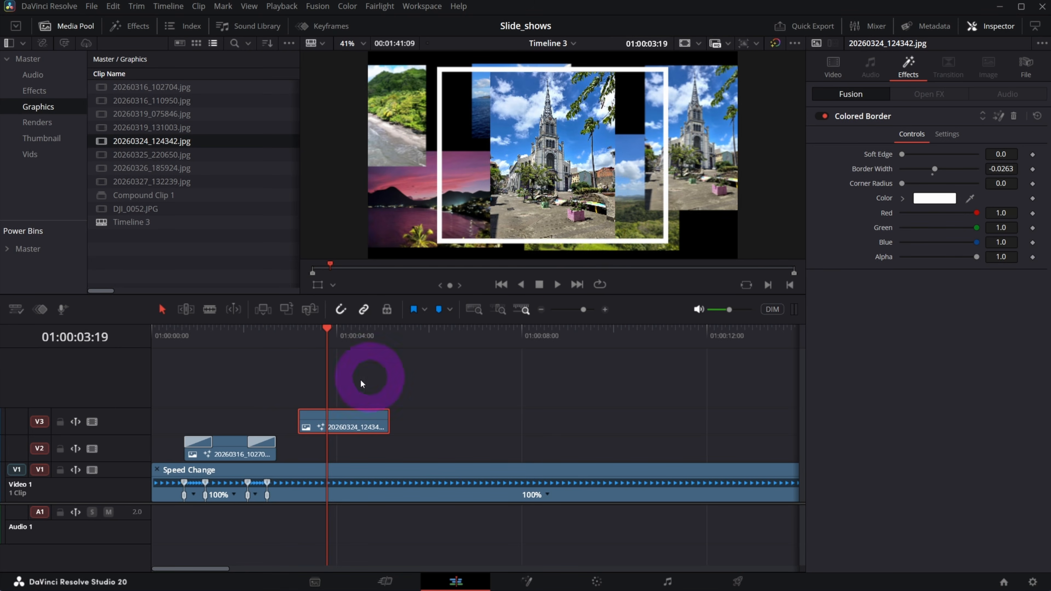
left_click(999, 116)
left_click_drag(1007, 260, 851, 277)
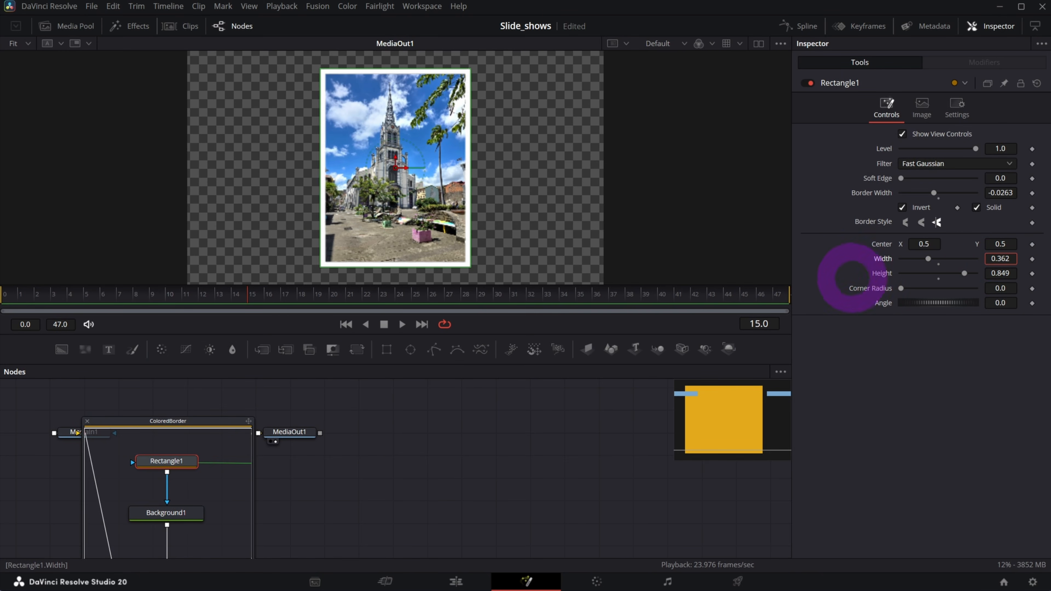
left_click(457, 581)
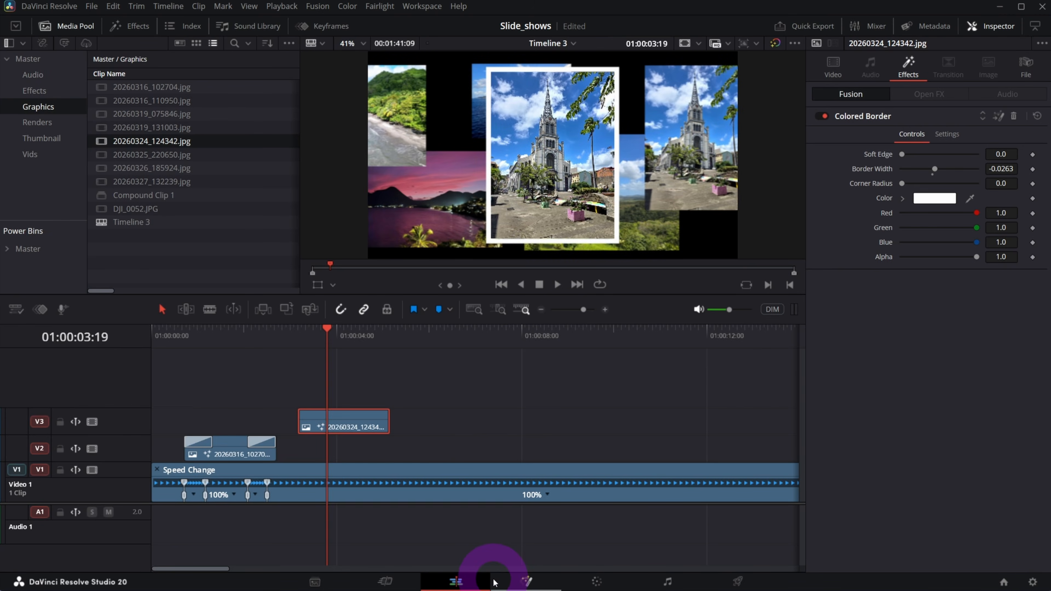
- Copy the first photo's Push transitions onto both ends of the second photo and align its entrance with the first photo's exit
left_click(205, 441)
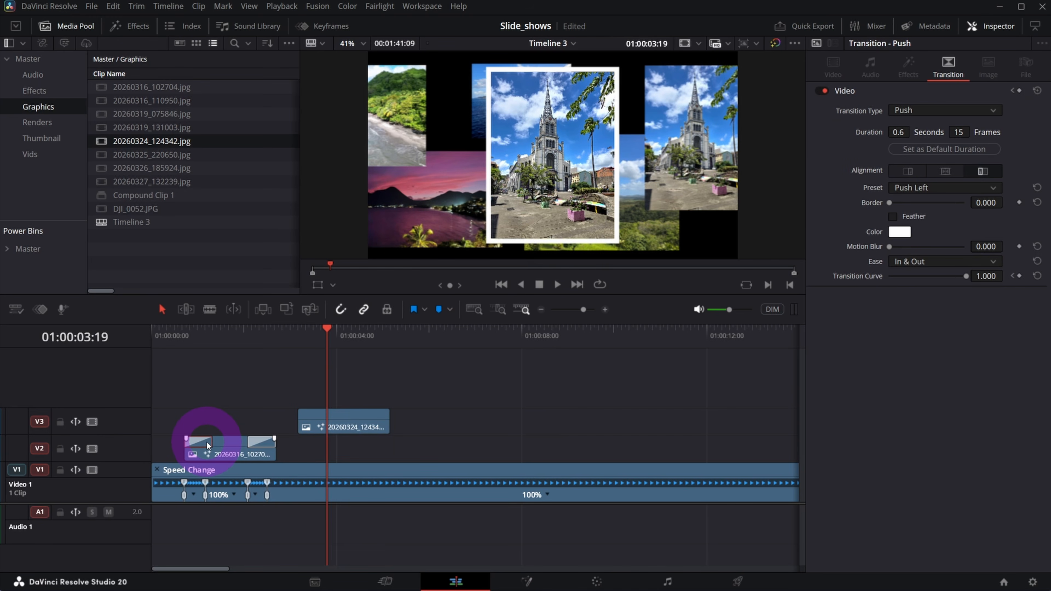
left_click_drag(206, 441, 298, 413)
left_click(263, 348)
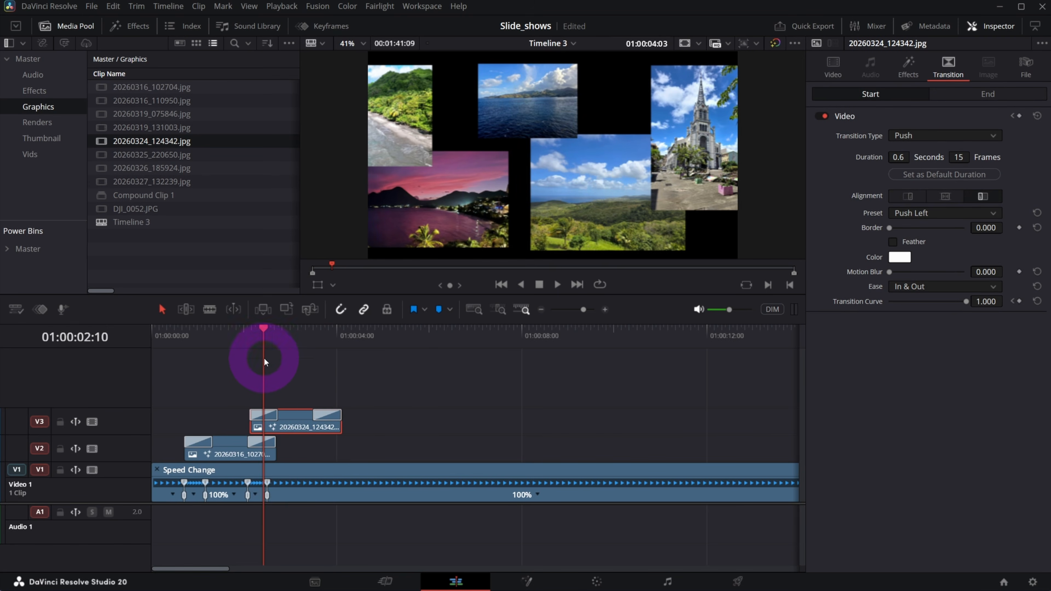
scroll(266, 363, "up", 3)
scroll(409, 413, "up", 2)
left_click_drag(520, 413, 511, 416)
- Play the change between the two bordered photos several times to check the overlapping Push transitions against the speed ramp
left_click(376, 335)
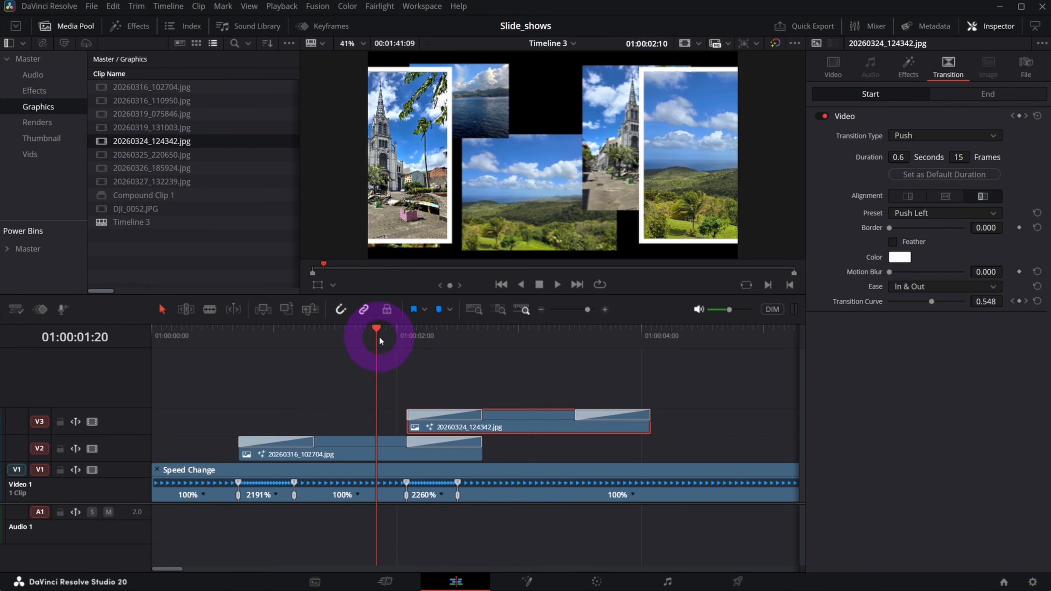
key("space")
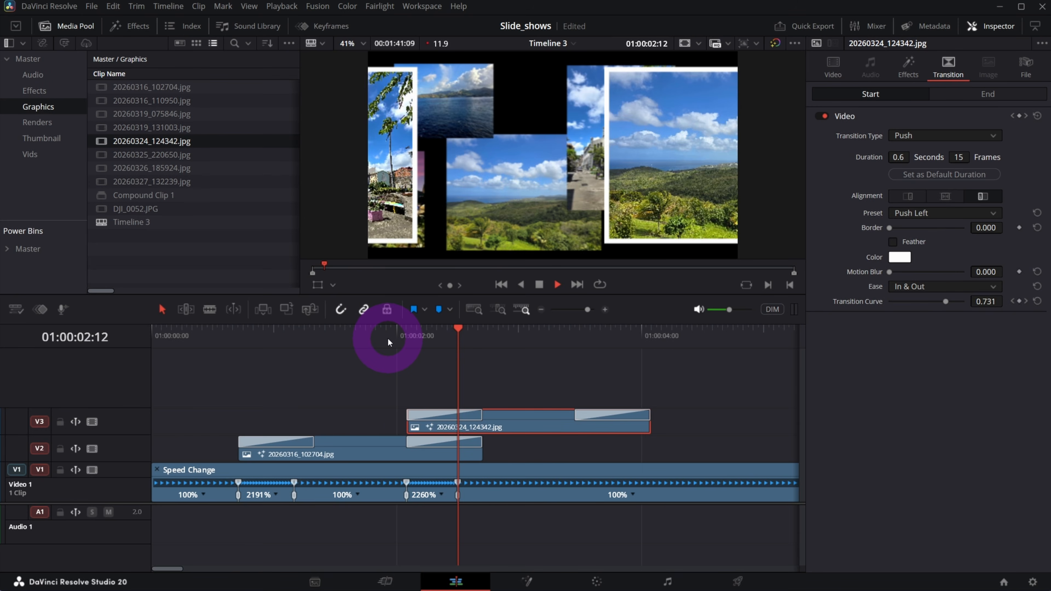
left_click(388, 338)
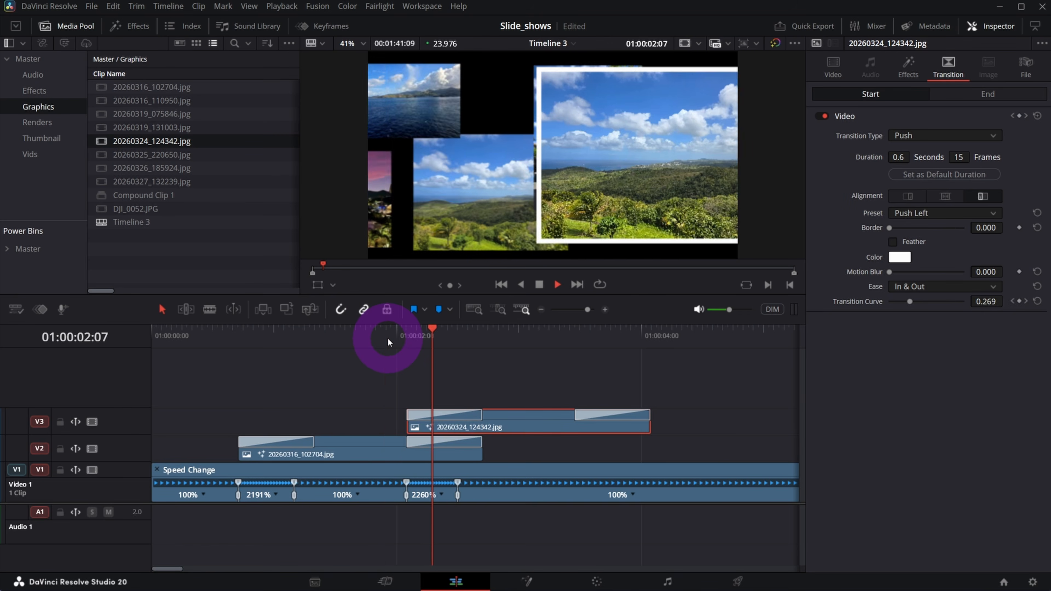
left_click(388, 338)
key("space")
left_click(388, 338)
key("space")
key("space")
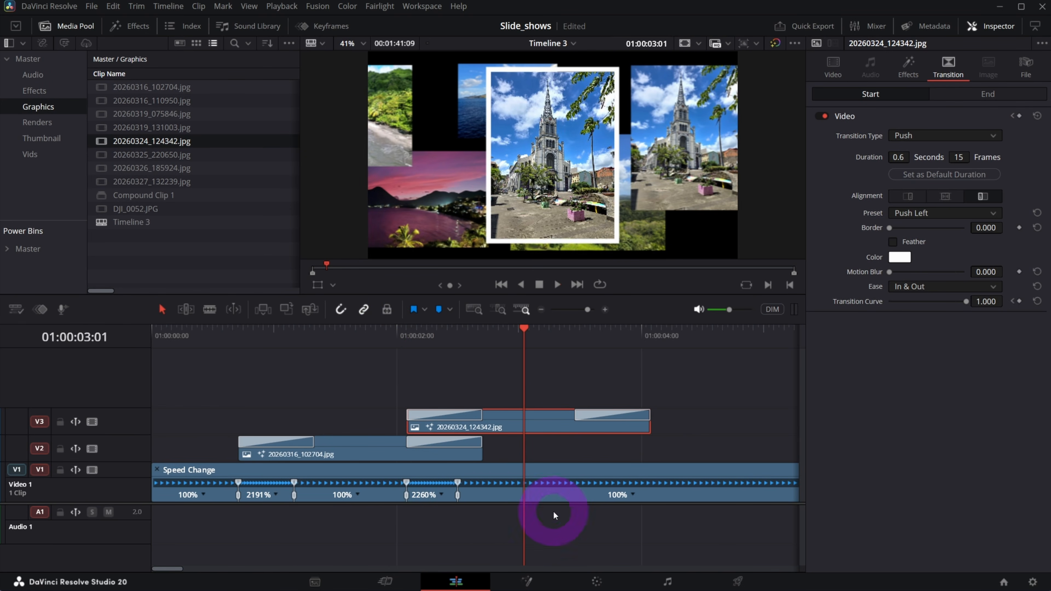
- Move the compound clip and both bordered photos up two tracks to free V1 and V2
left_click(599, 488)
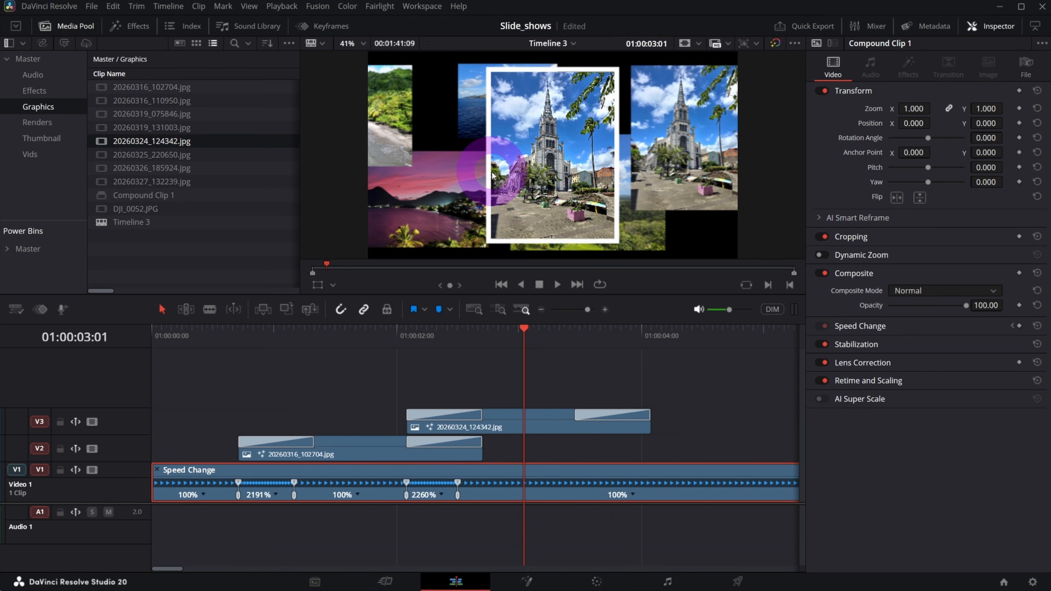
left_click_drag(218, 376, 521, 493)
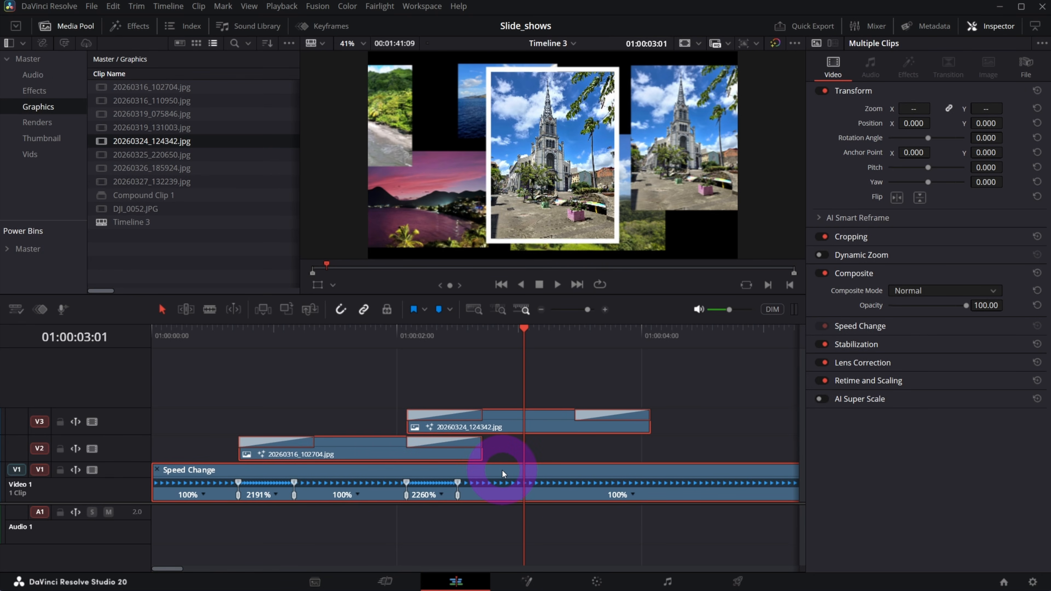
left_click_drag(502, 474, 496, 428)
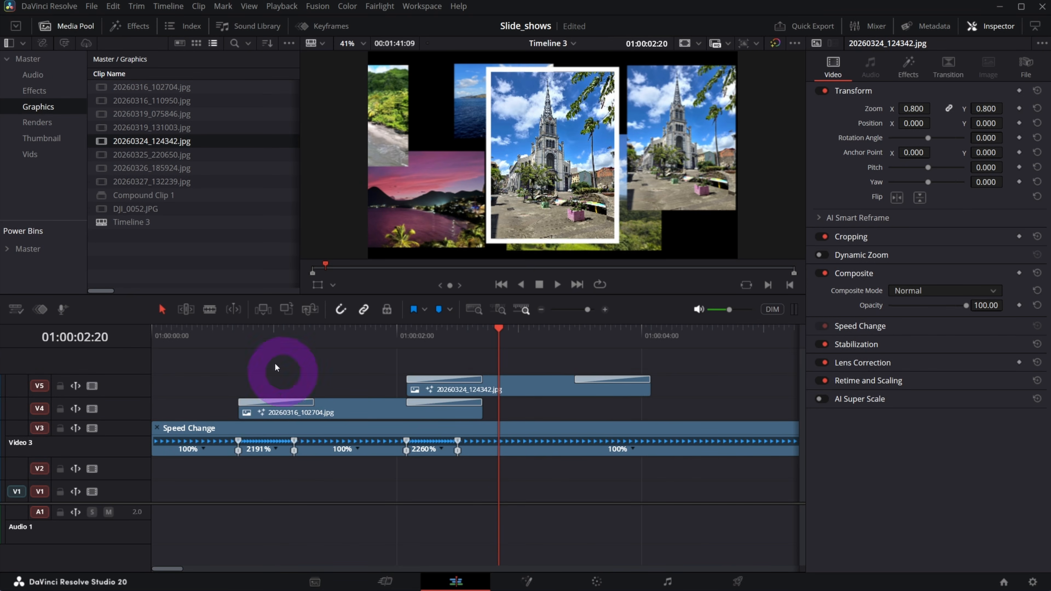
- Place 20260324_124342.jpg on V1 beneath its bordered copy and set its zoom to 2.460 to fill the frame
left_click(334, 411)
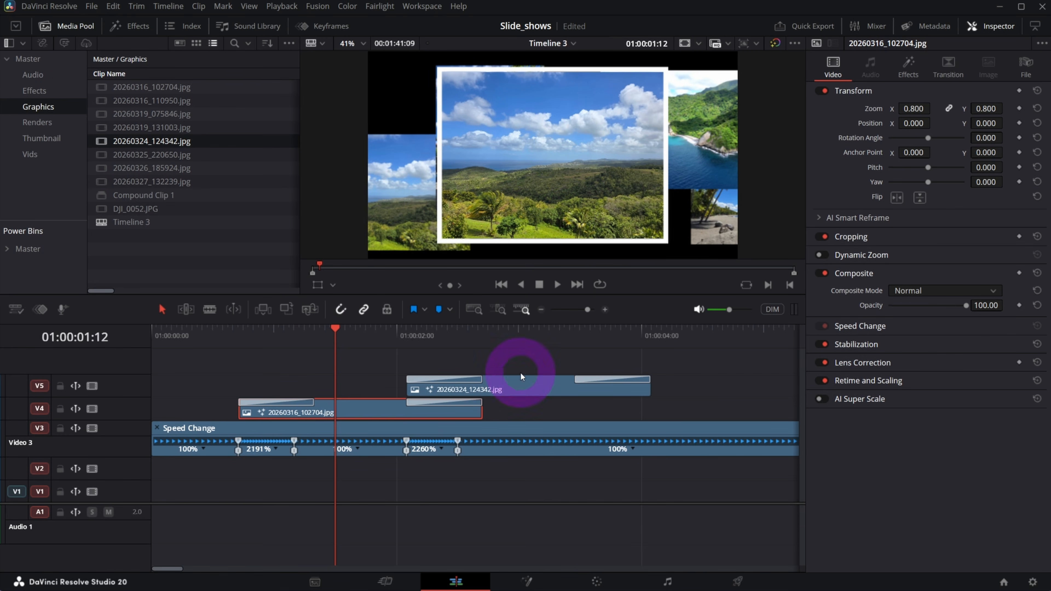
left_click_drag(112, 141, 452, 501)
left_click(508, 336)
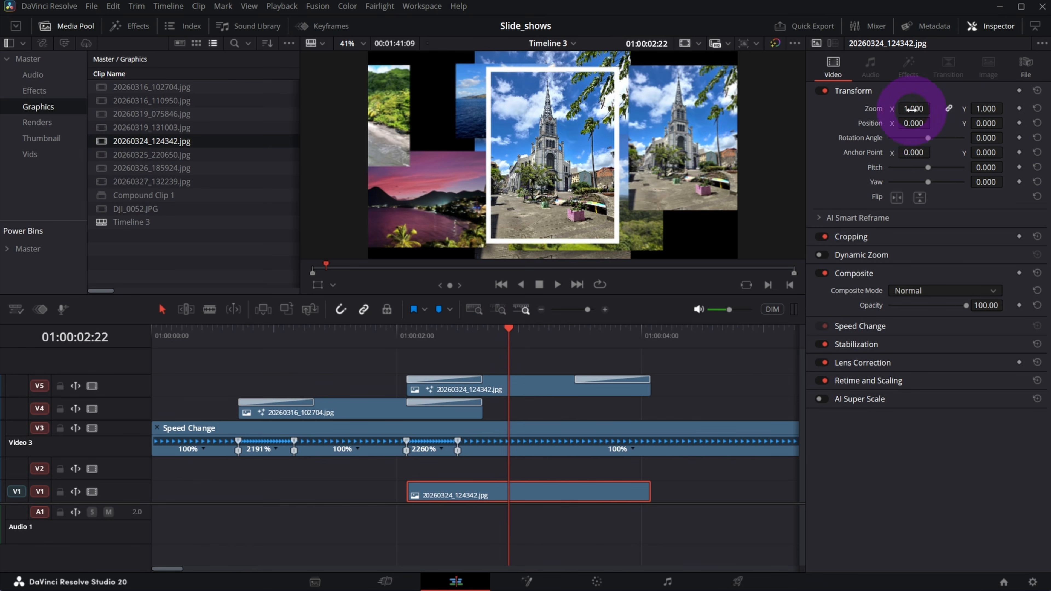
left_click_drag(939, 108, 985, 105)
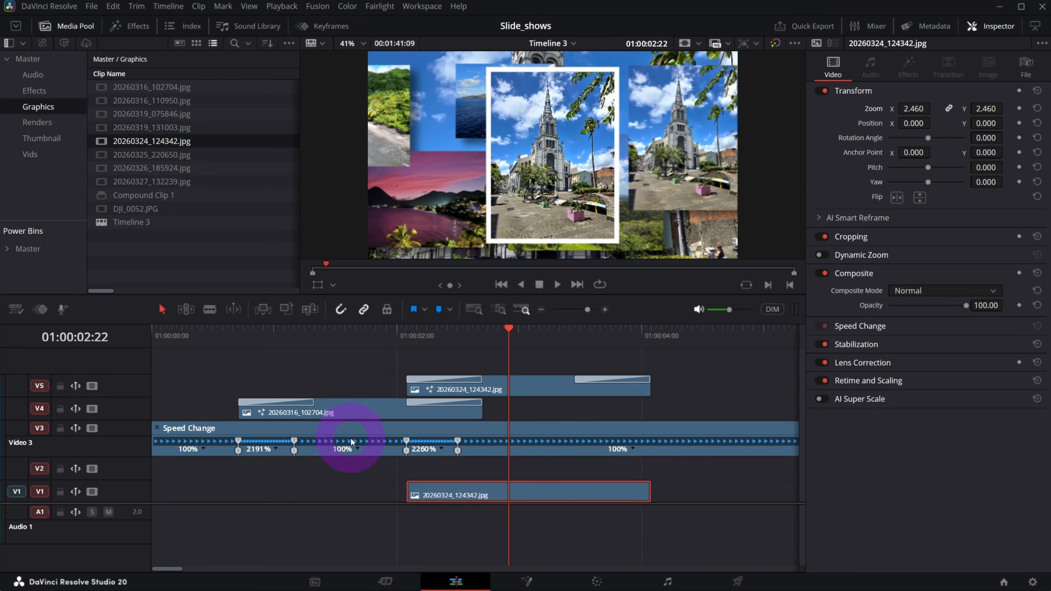
- Place 20260316_102704.jpg on V1 ahead of the other background photo, adjust the cut between them, and set its zoom to 1.630
double_click(130, 90)
left_click_drag(148, 180, 240, 492)
mouse_move(437, 492)
left_mouse_down()
mouse_move(425, 492)
mouse_move(437, 492)
left_mouse_up()
left_click(381, 501)
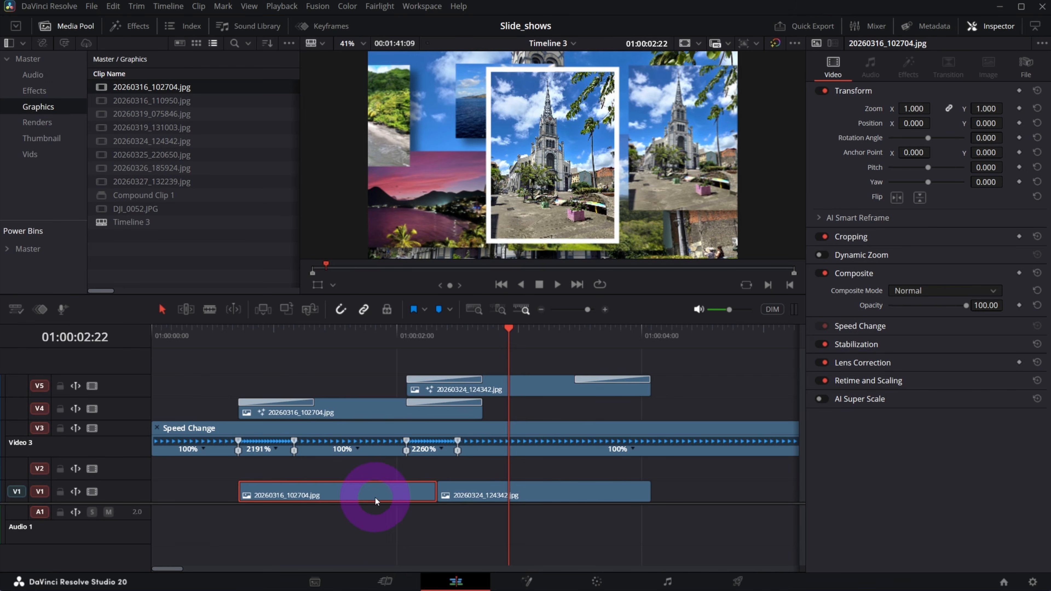
left_click(350, 330)
left_click_drag(914, 108, 914, 109)
- Add a Cross Dissolve at the cut between the two background photos on V1 and shorten it to 14 frames
left_click(428, 495)
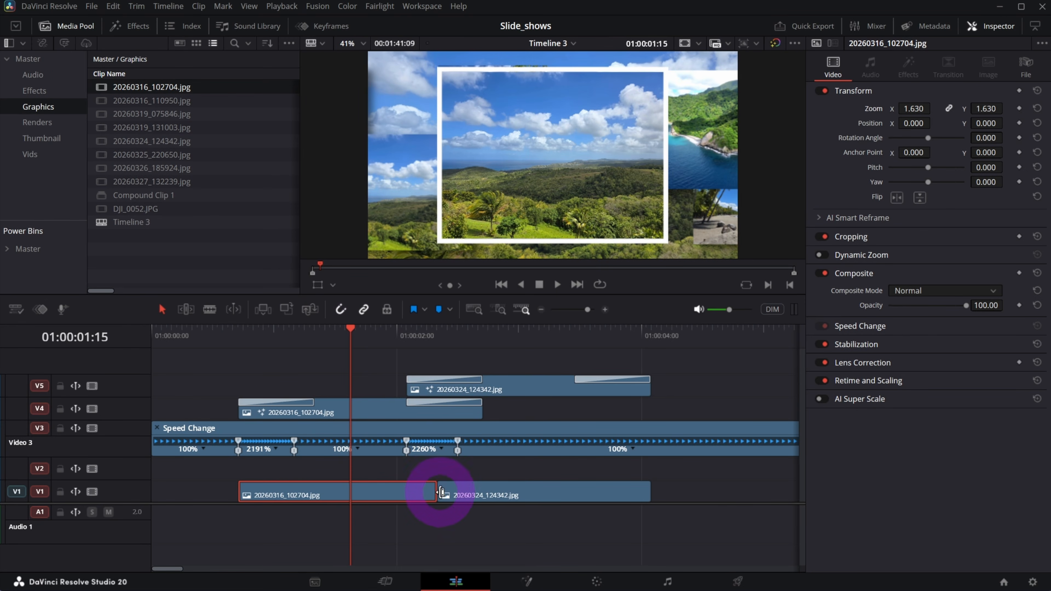
left_click(111, 30)
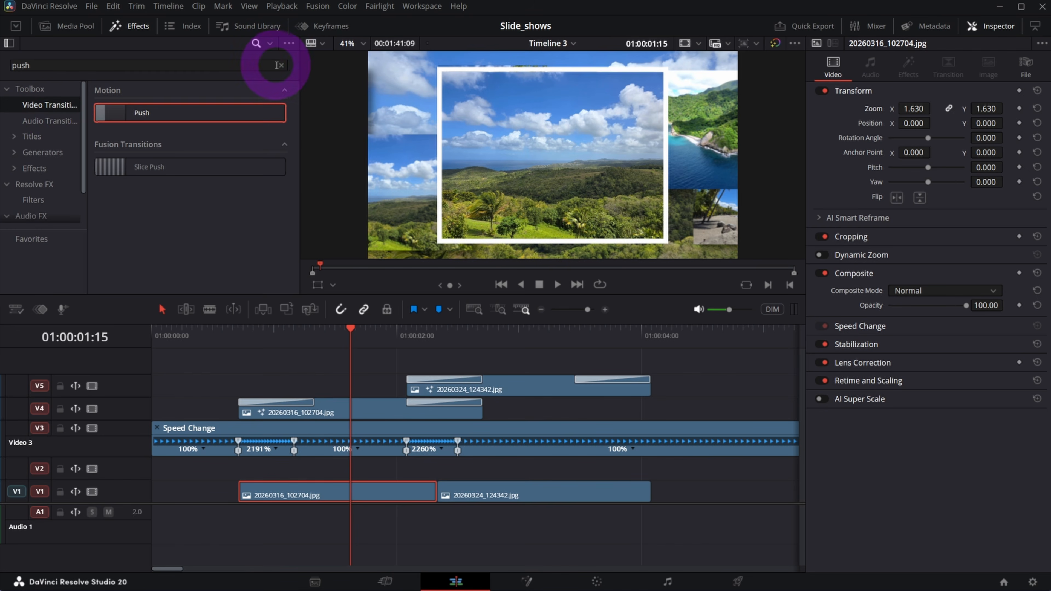
left_click(281, 66)
left_click_drag(110, 155, 482, 484)
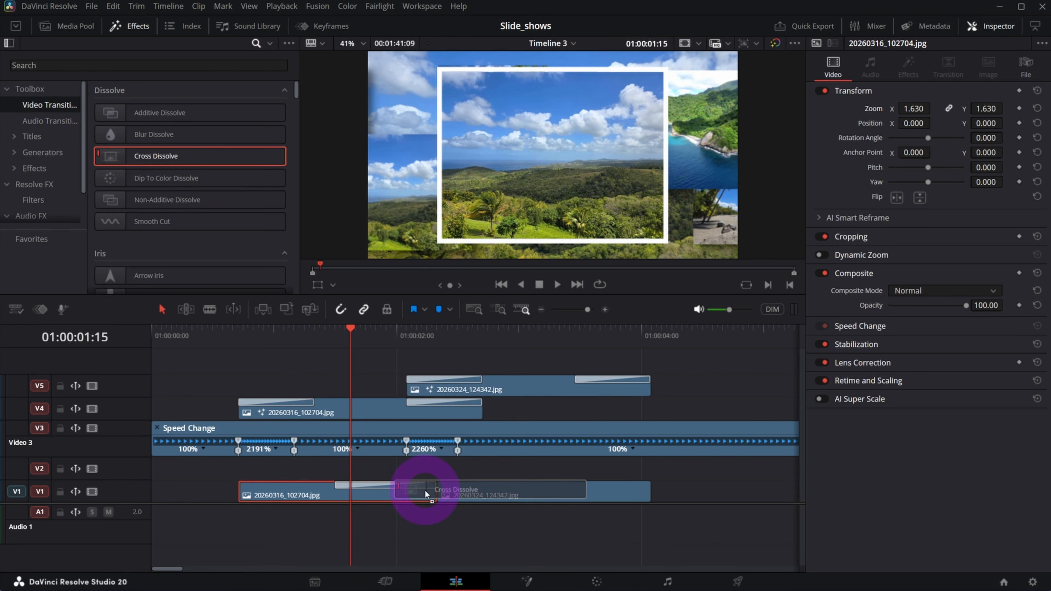
left_click(485, 488)
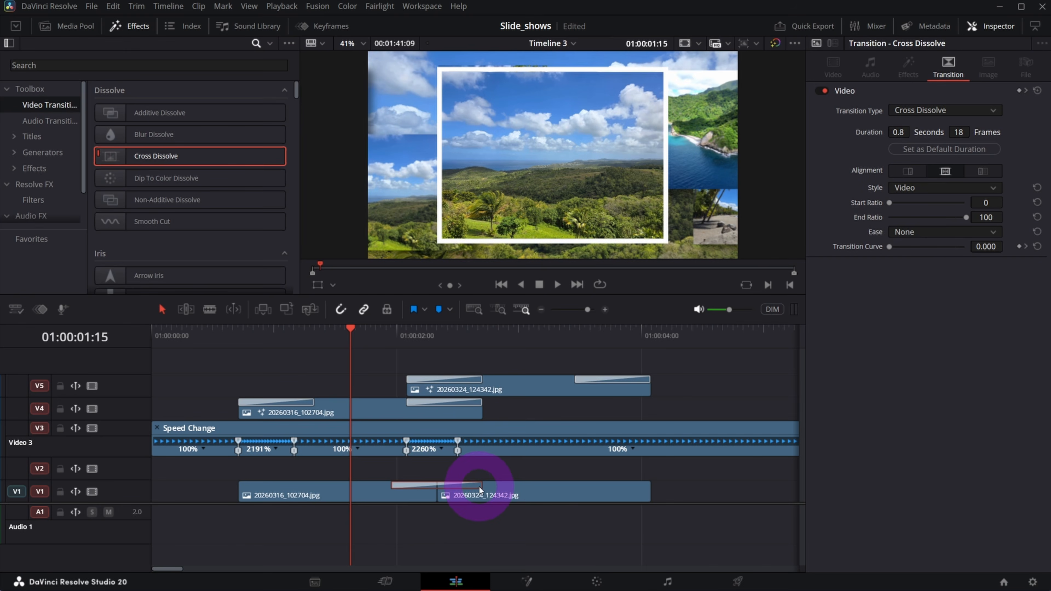
left_click_drag(479, 487, 463, 488)
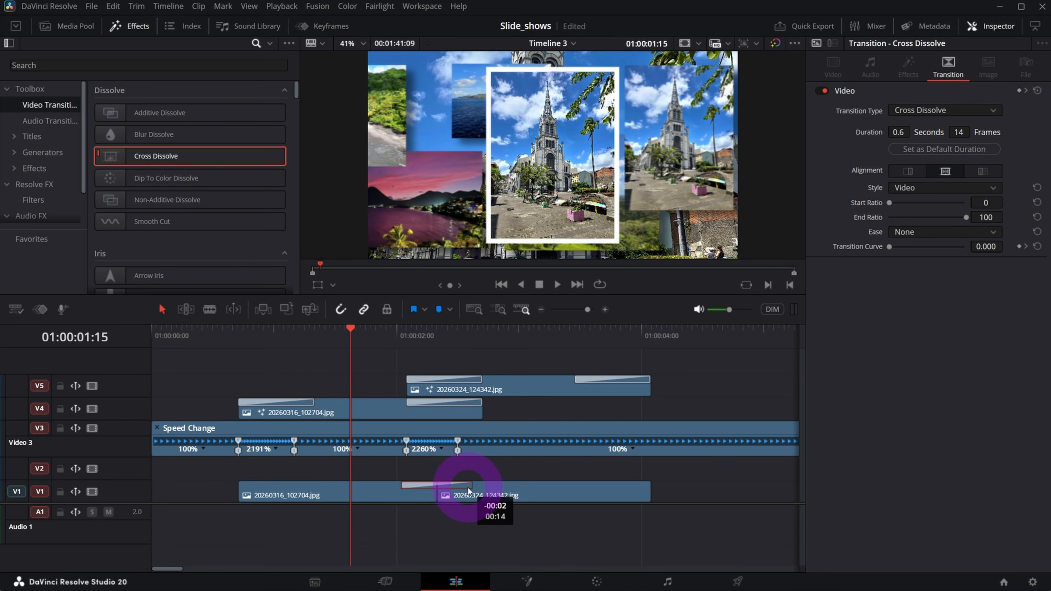
- Play the section around the Cross Dissolve to check how the background photos change
left_click(390, 342)
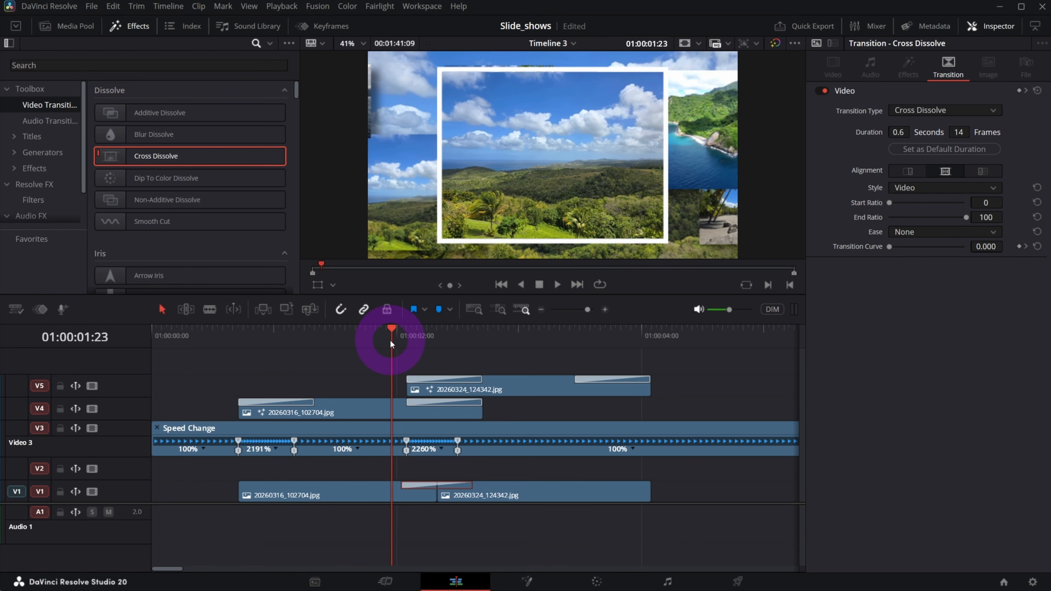
key("space")
left_click(393, 337)
left_click(339, 448)
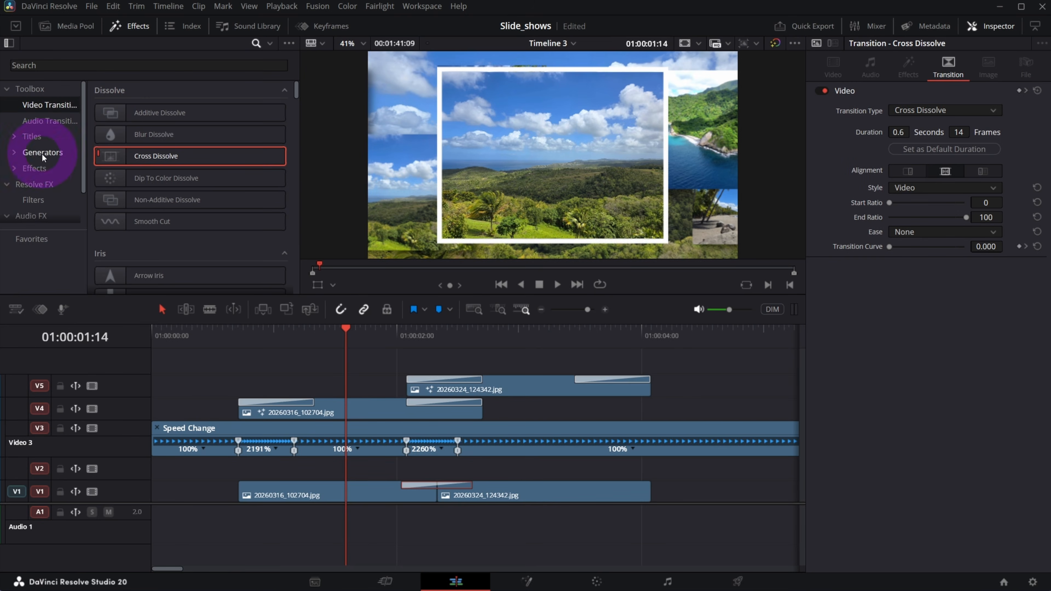
- Add an Adjustment Clip on V2 above the background photos and apply Gaussian Blur to it
left_click(34, 168)
left_click_drag(134, 114, 236, 471)
left_click(76, 65)
type("gaus")
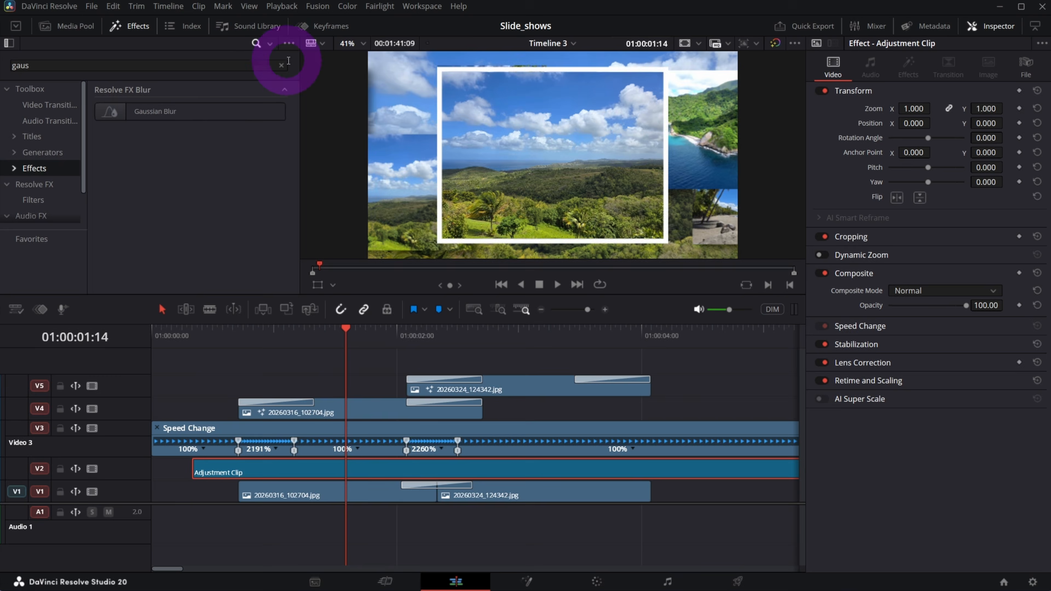
left_click_drag(155, 111, 494, 425)
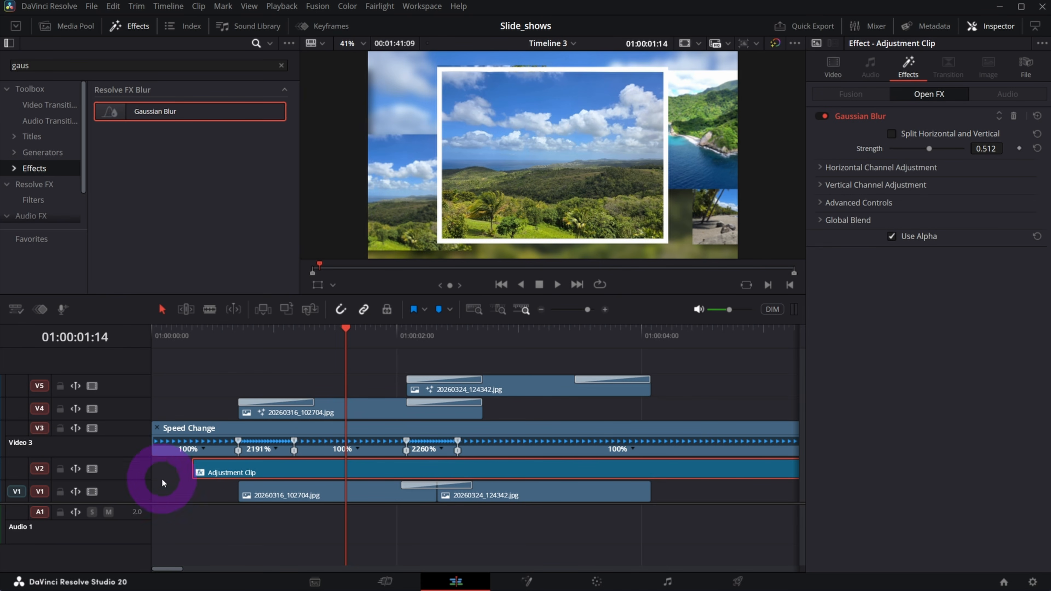
- Move the adjustment clip, the compound clip and both bordered photos up one track to free V2
left_click_drag(291, 364, 597, 468)
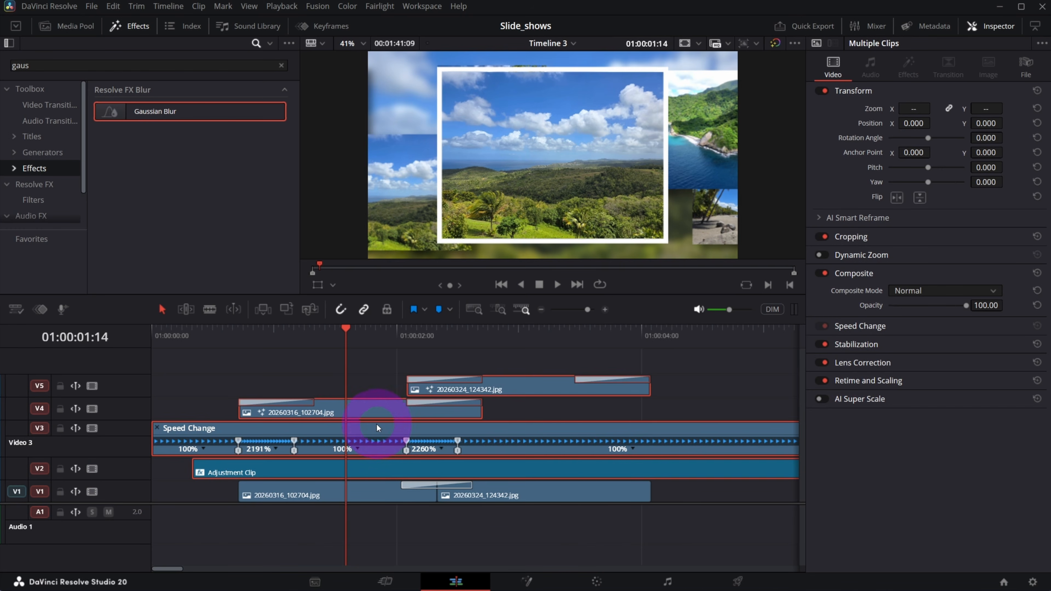
left_click_drag(379, 427, 379, 405)
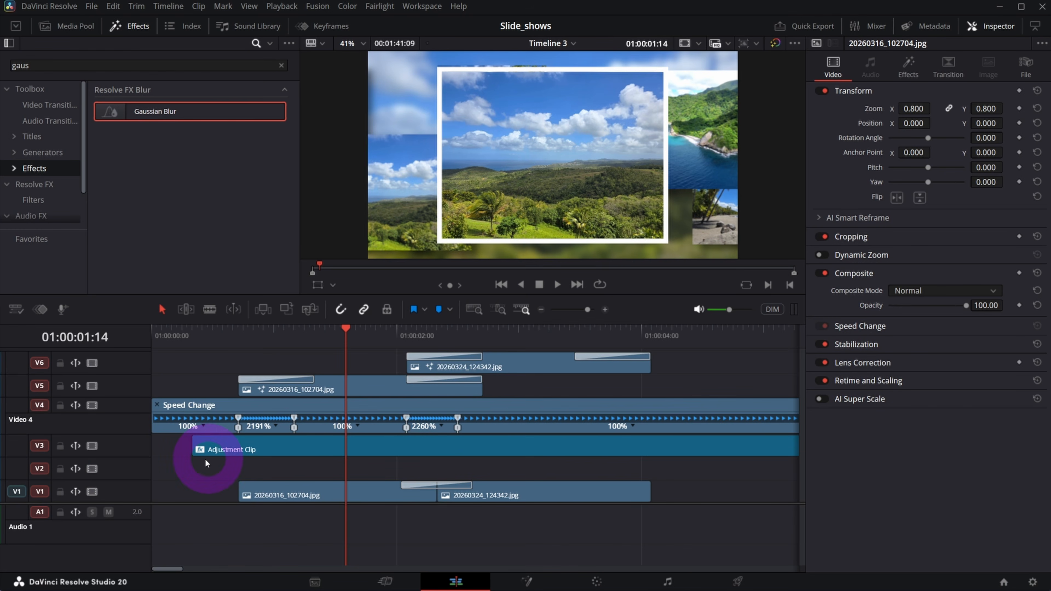
left_click(317, 444)
left_click(325, 493)
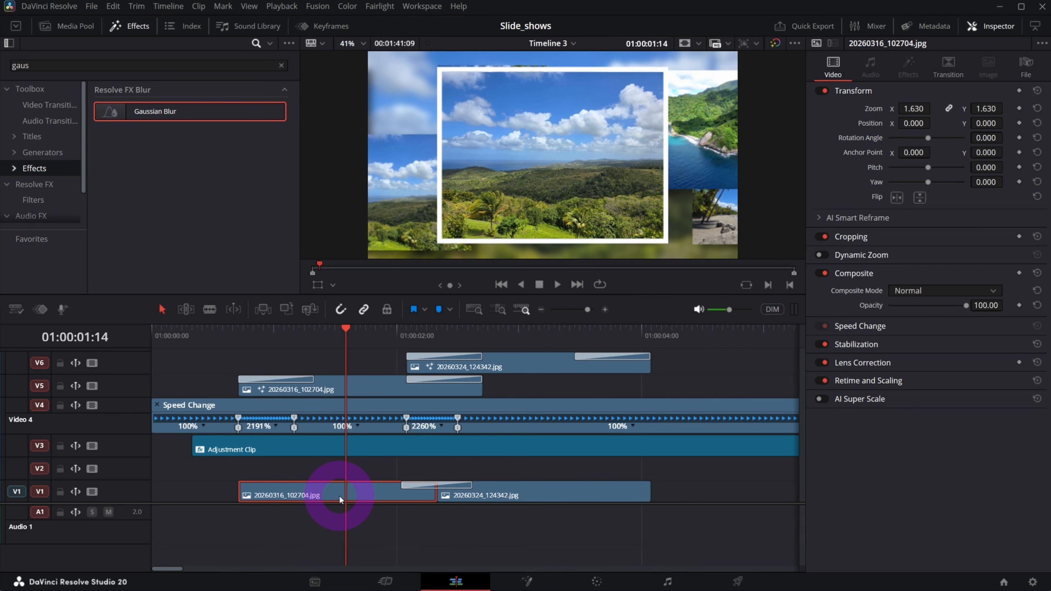
- Place a Solid Color generator on V2 between the background photos and the adjustment clip
left_click(25, 152)
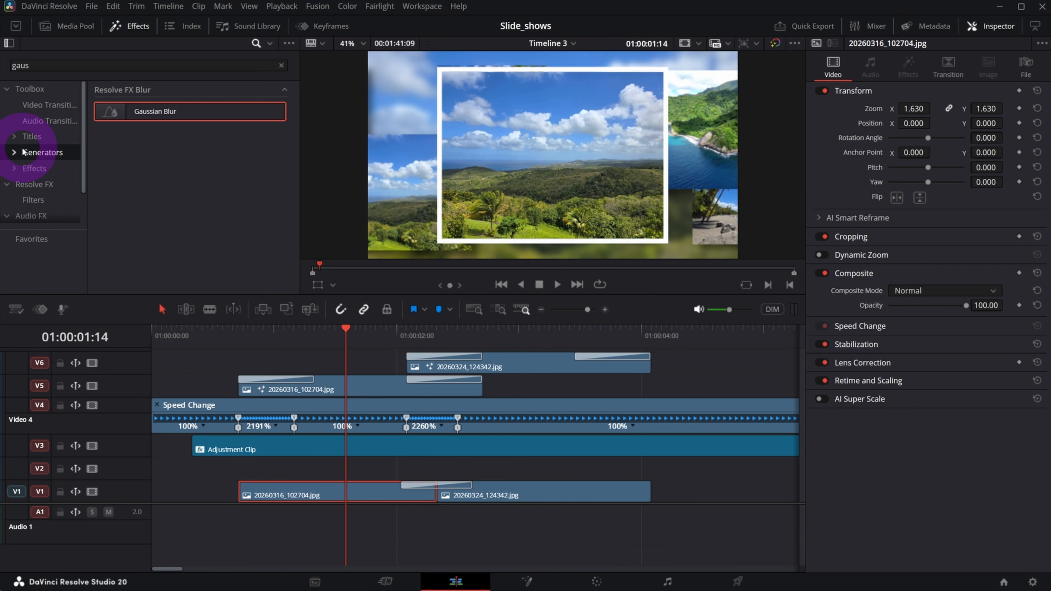
left_click(281, 64)
scroll(211, 216, "down", 3)
left_click_drag(195, 276, 257, 484)
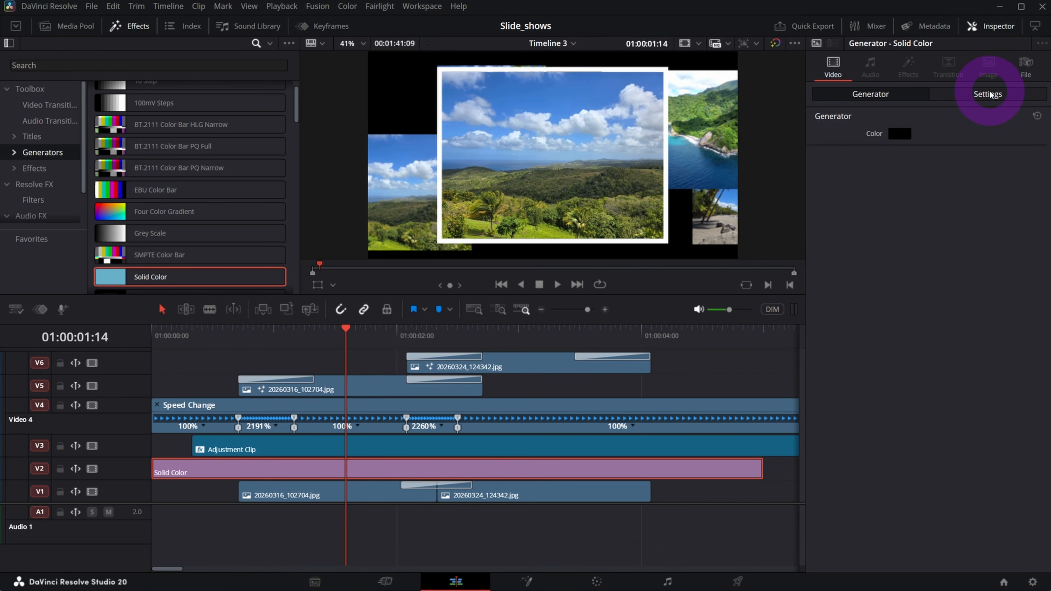
- Set the Solid Color's opacity to 35.11 and play the photo change over the dimmed background
left_click(974, 94)
left_click_drag(912, 332, 920, 332)
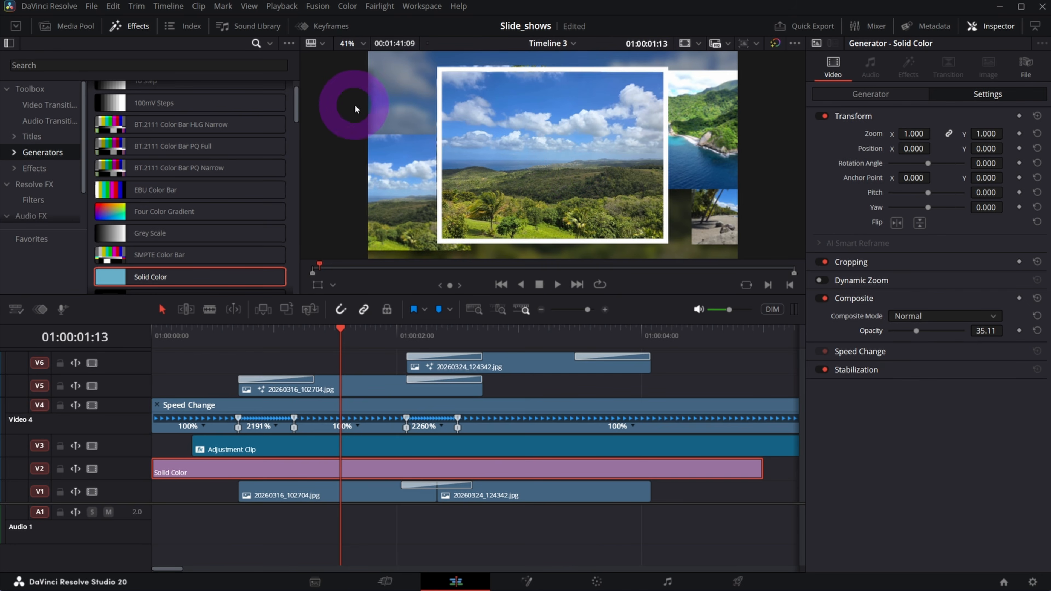
key("space")
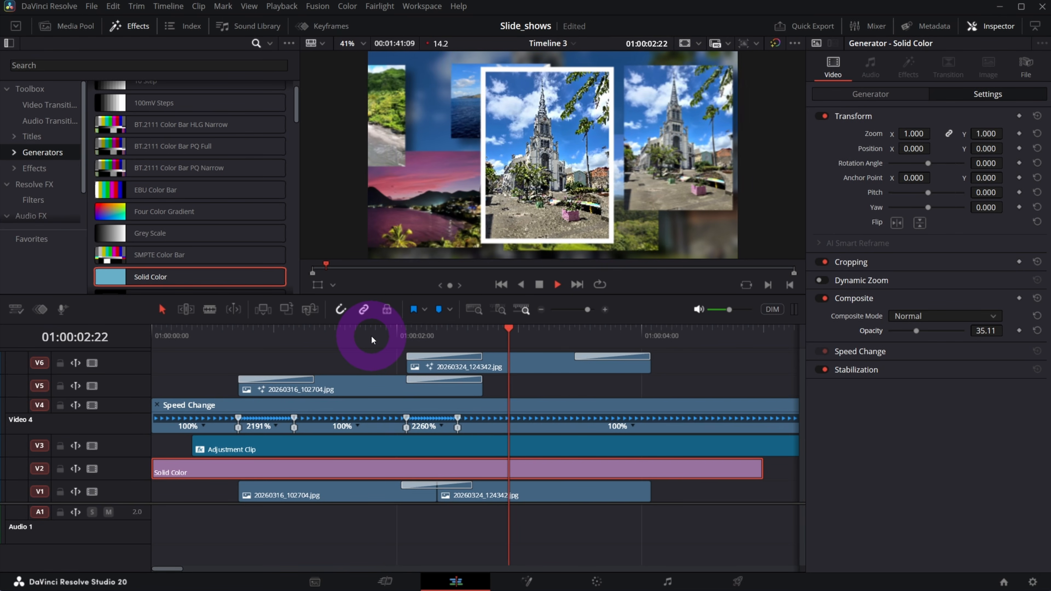
key("space")
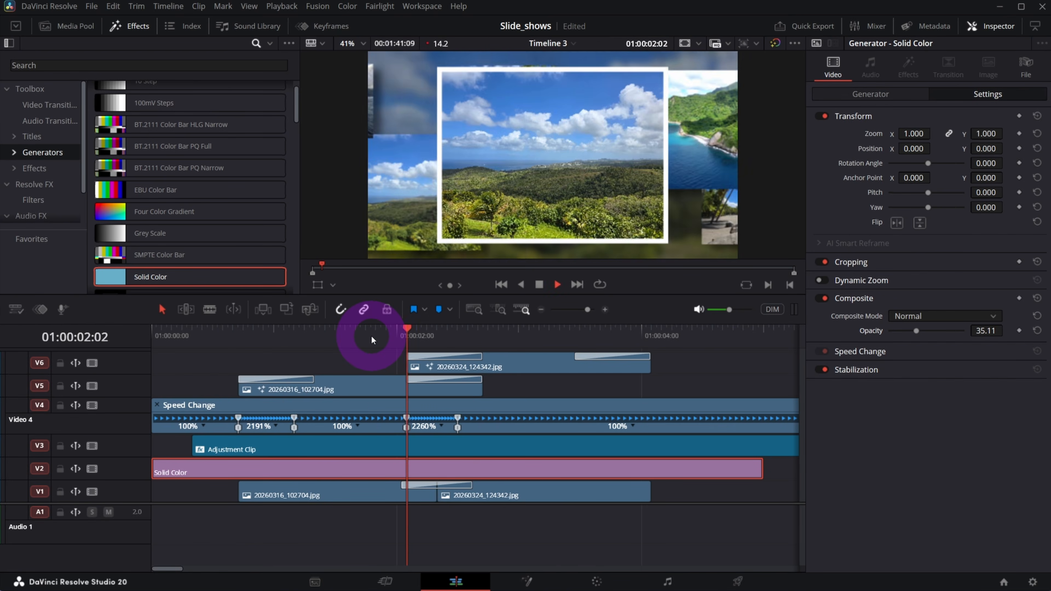